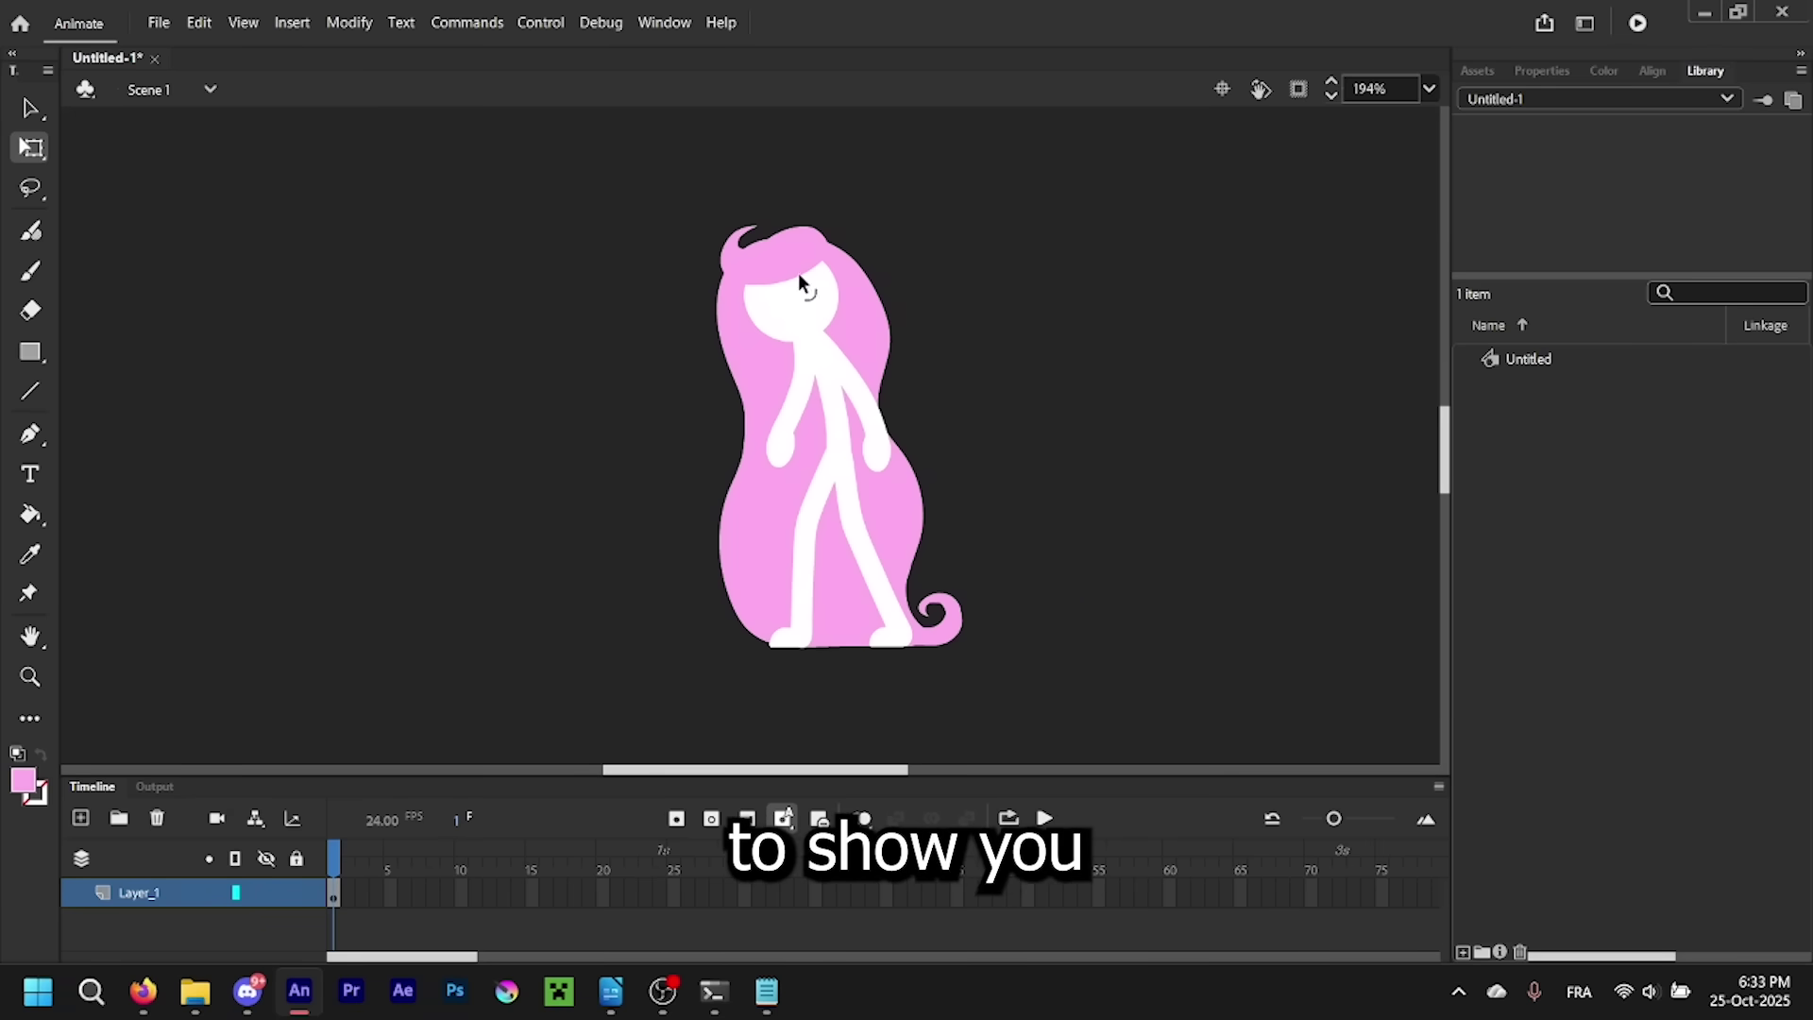
- Select and deselect the stick figure, then pause the 'i made a friend' video partway
mouse_move(548, 170)
mouse_down()
mouse_move(865, 510)
mouse_move(1125, 645)
mouse_up()
click(979, 385)
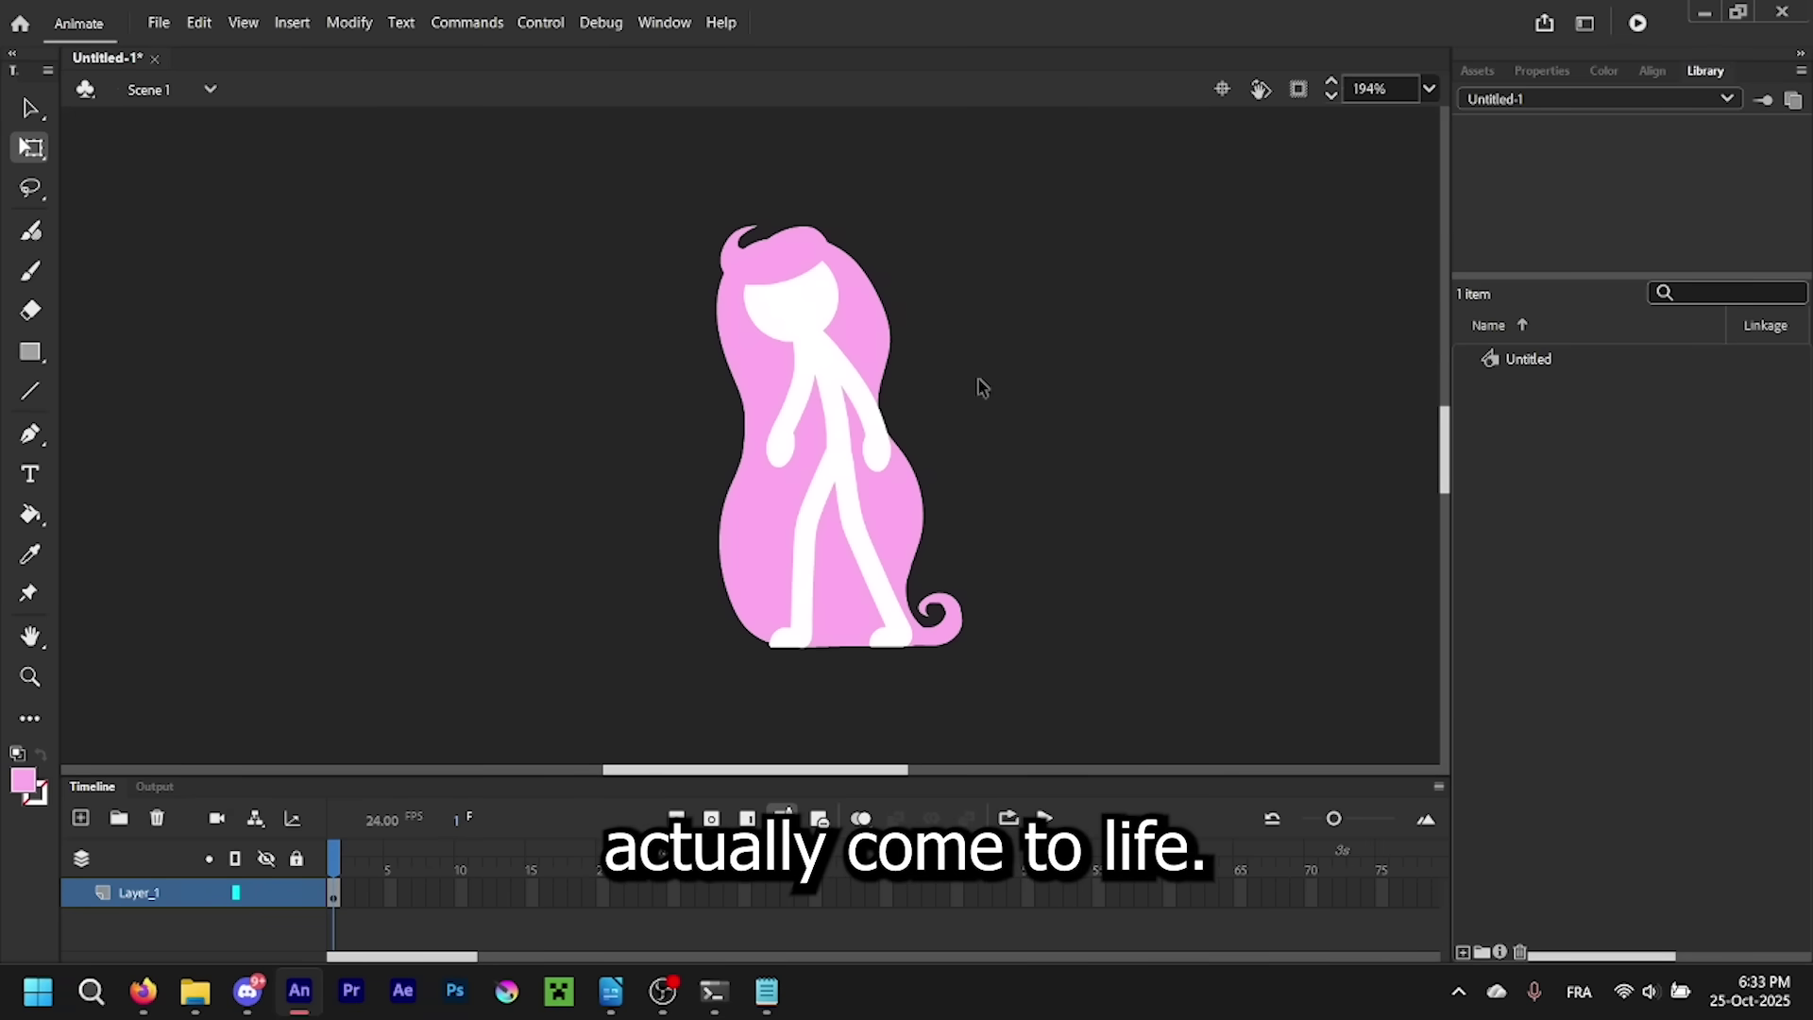
click(147, 995)
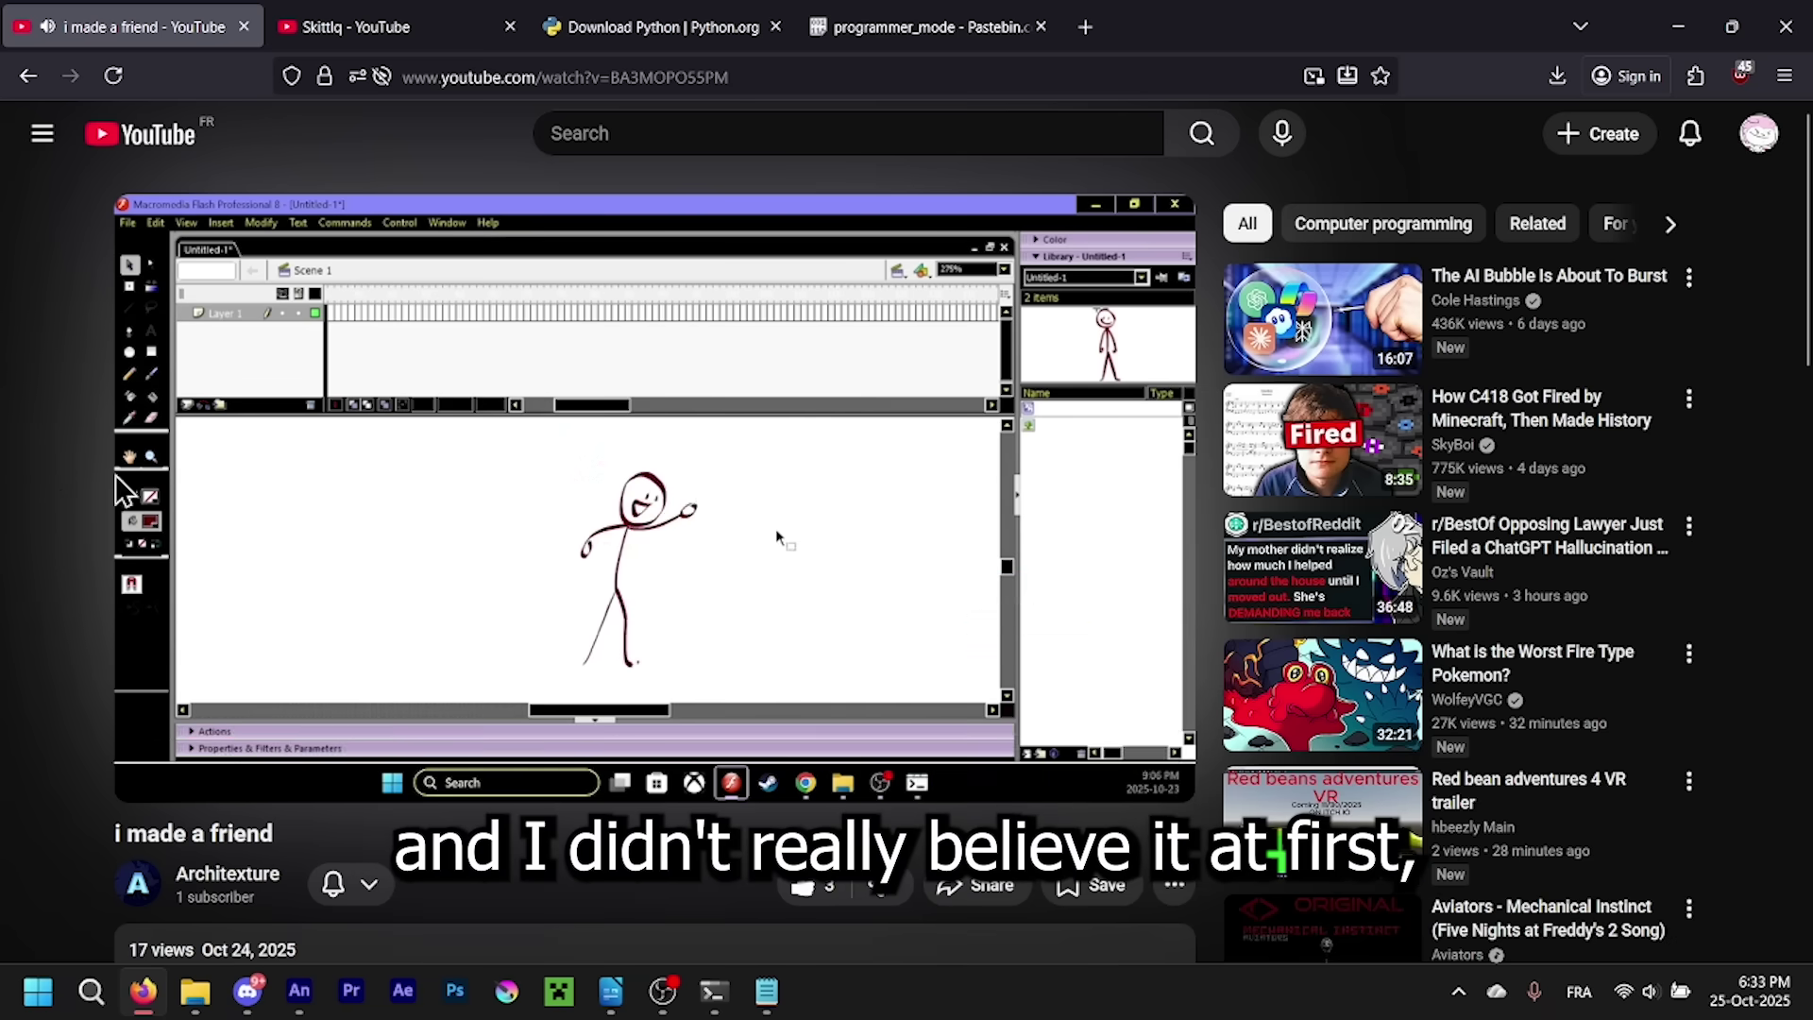
click(759, 595)
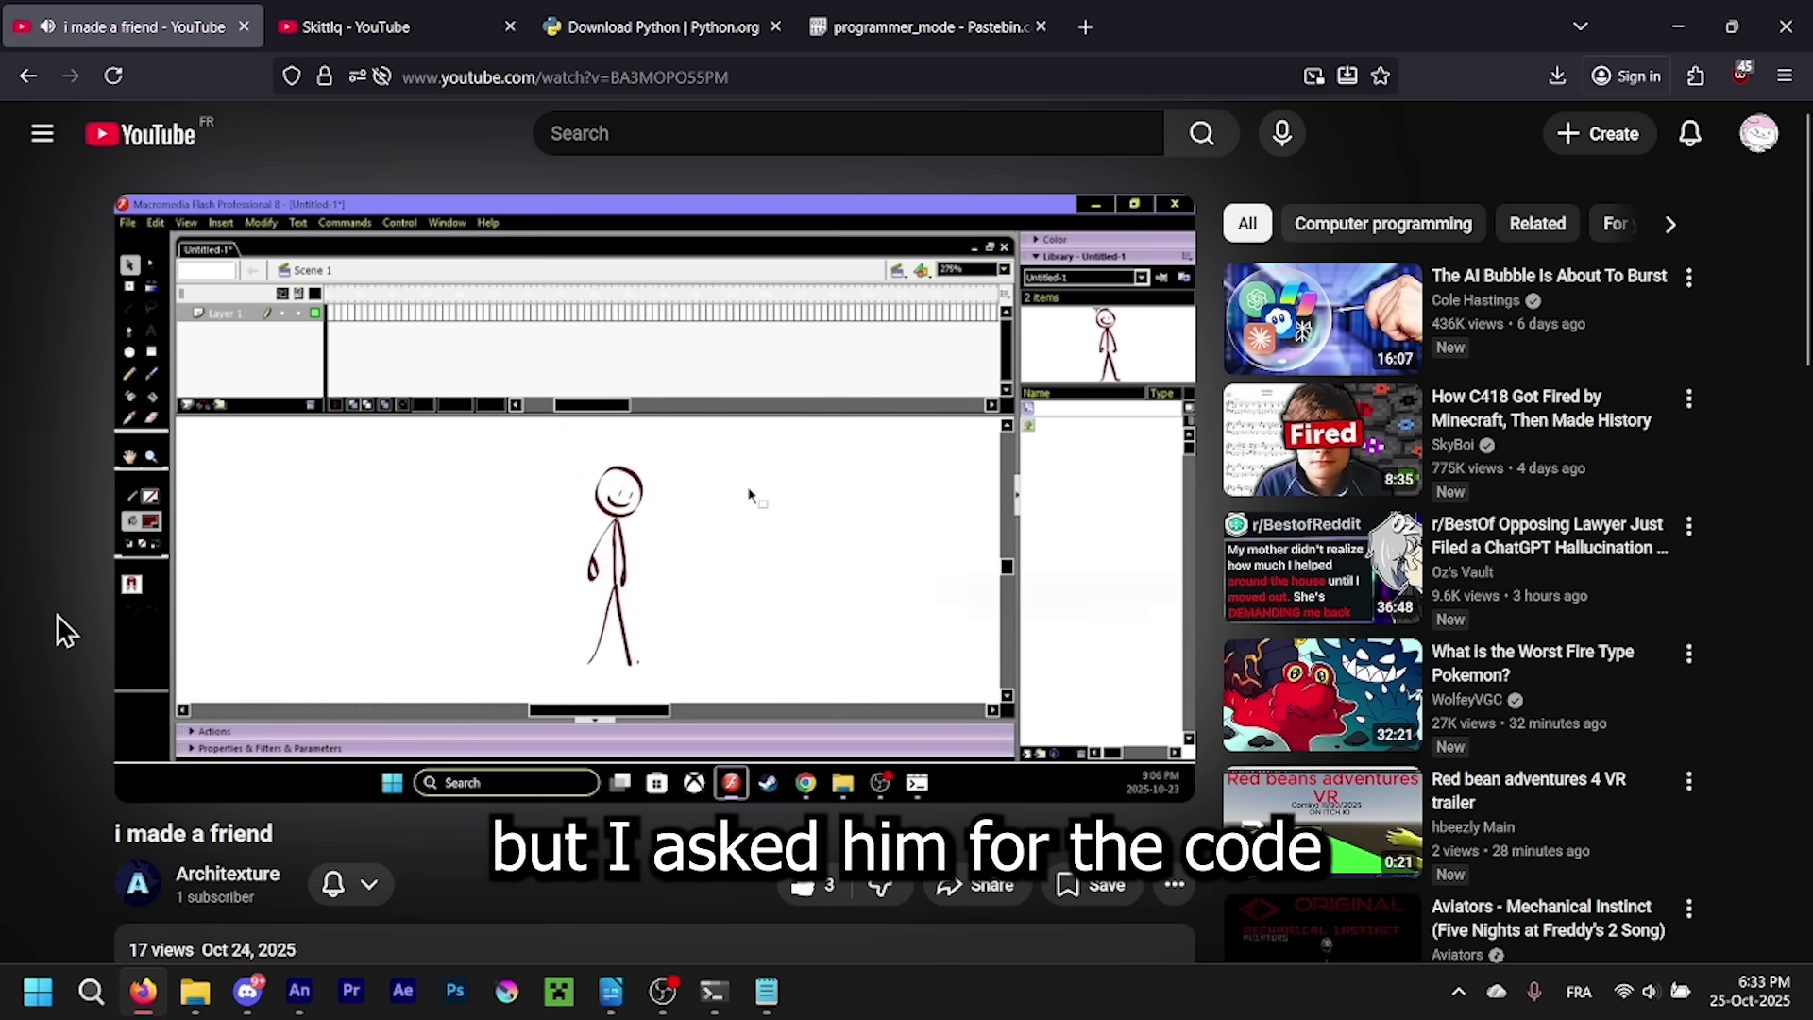
scroll(64, 659, down, 3)
scroll(60, 648, up, 3)
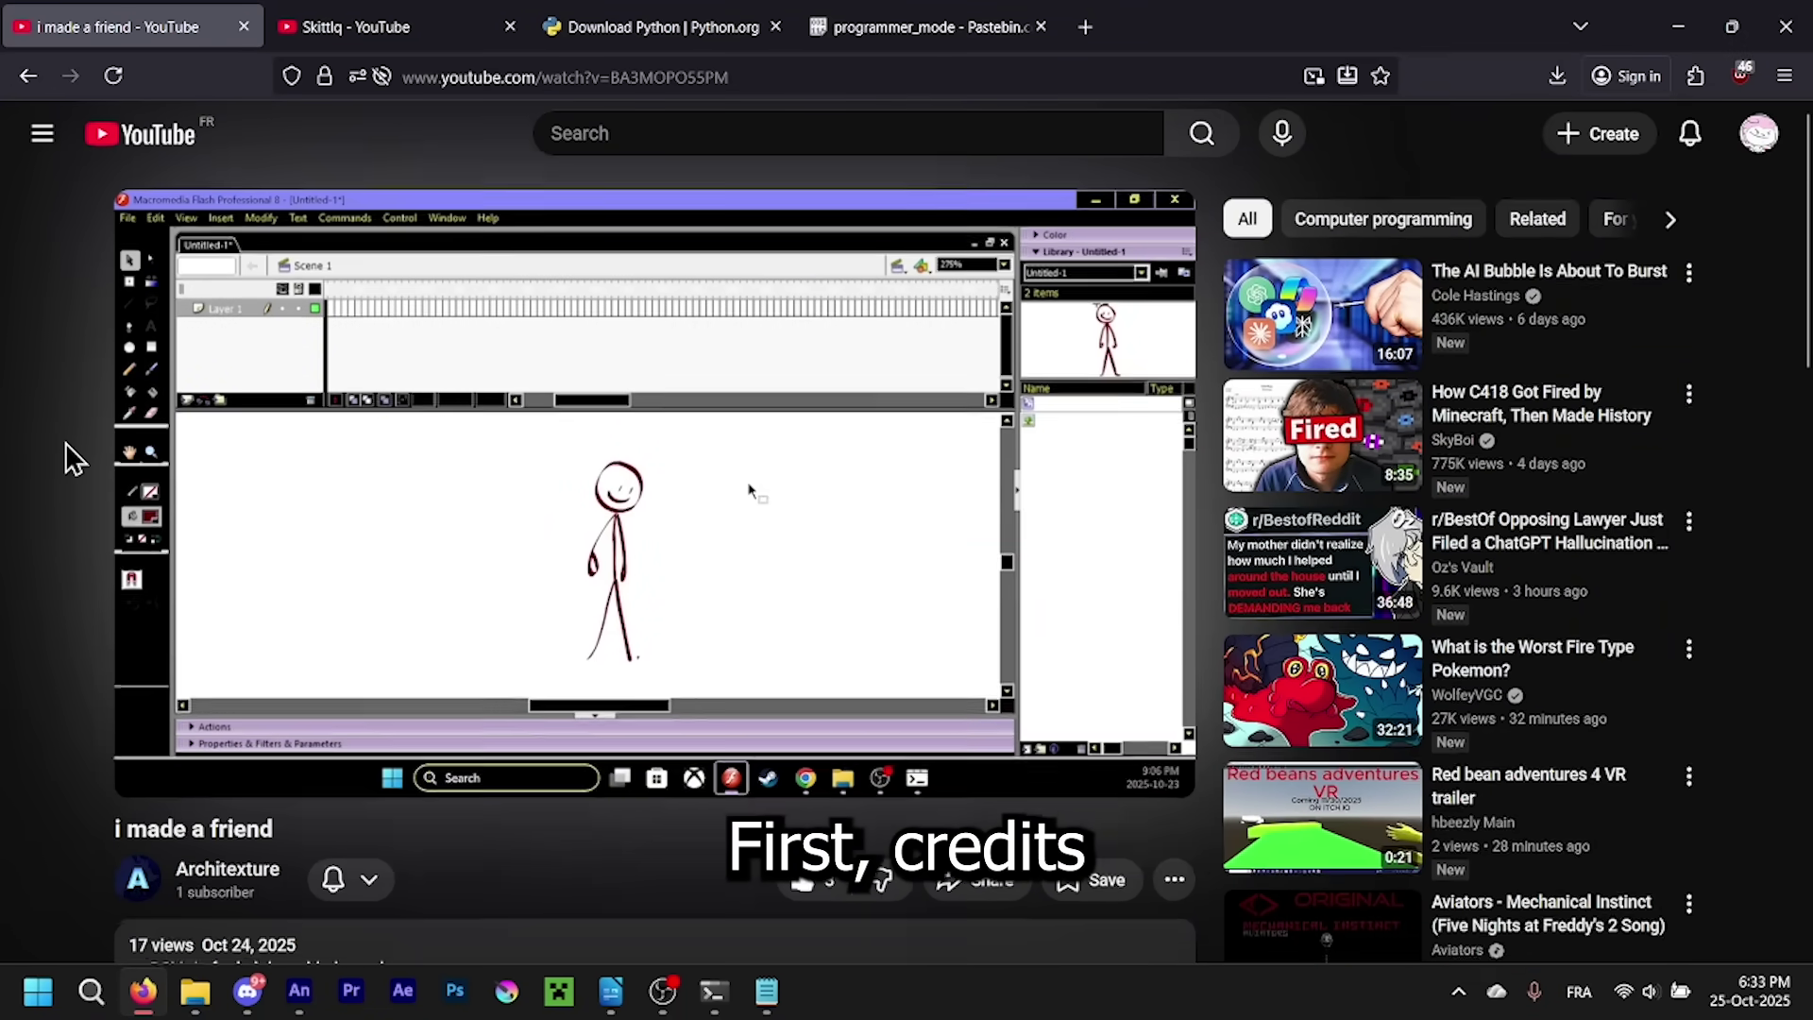
scroll(66, 566, down, 2)
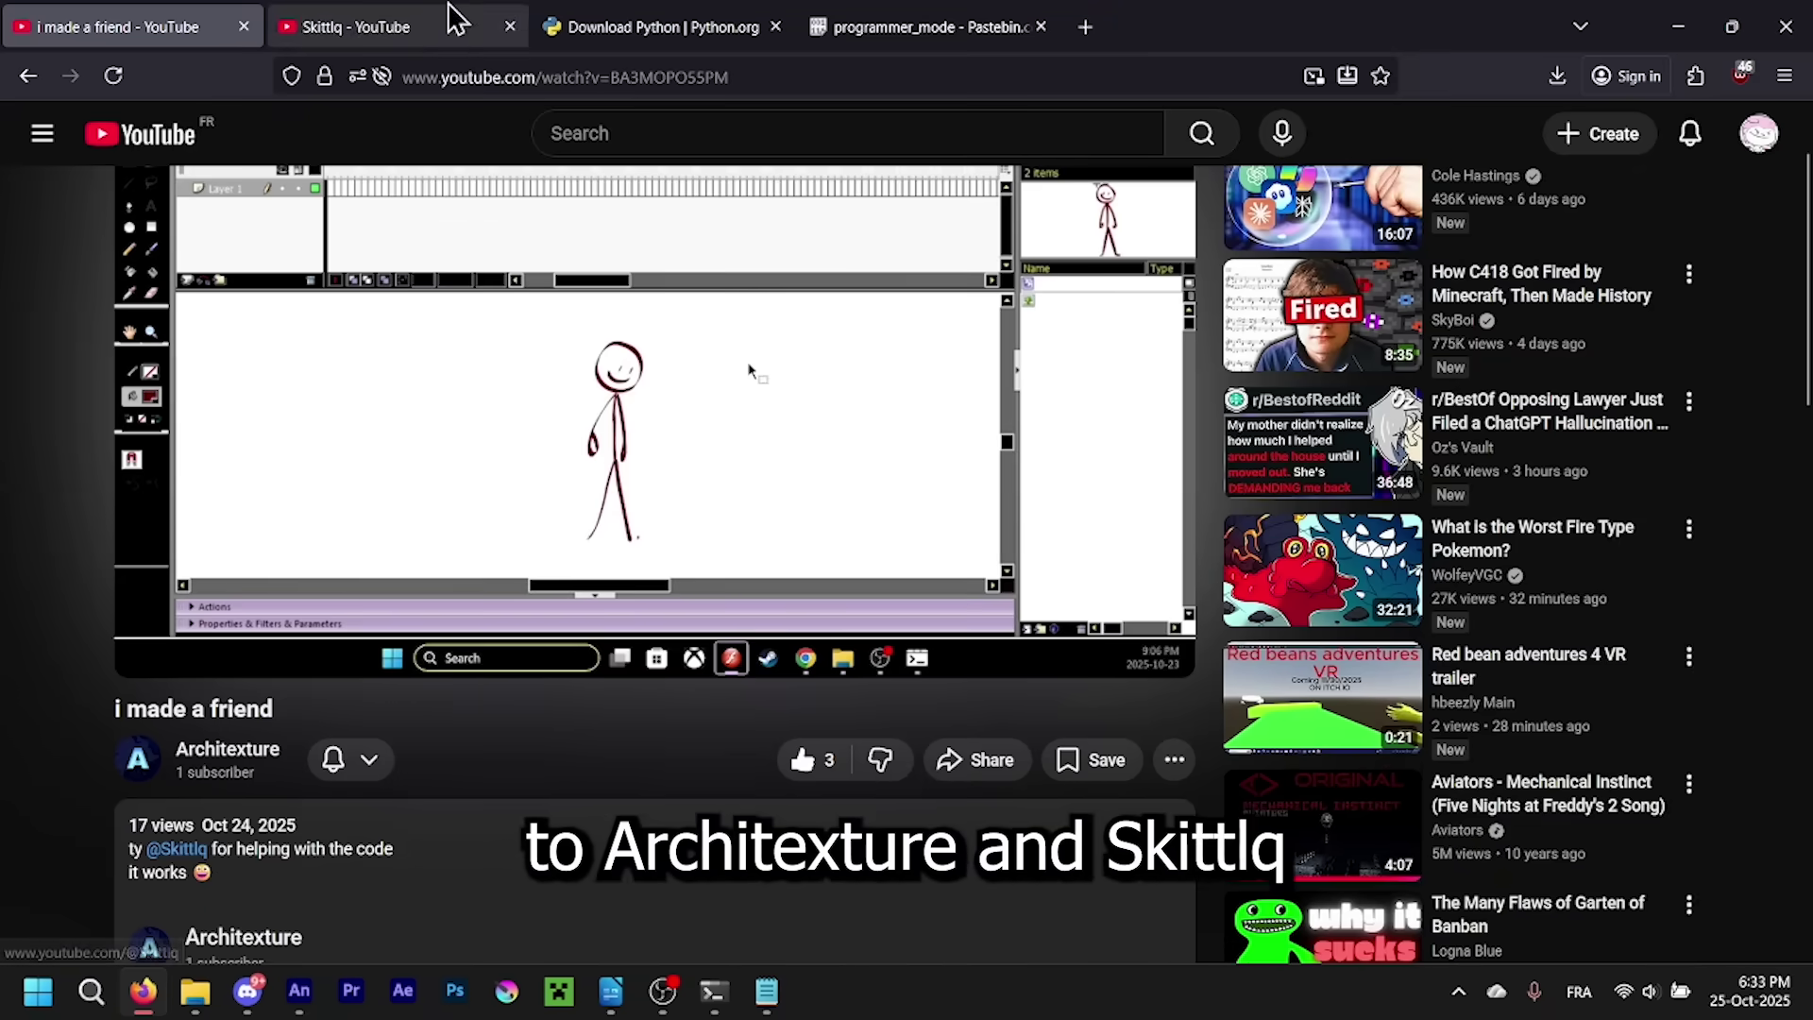
- Glance at the Skittlq channel page twice, returning to the 'i made a friend' video each time
click(375, 26)
click(29, 23)
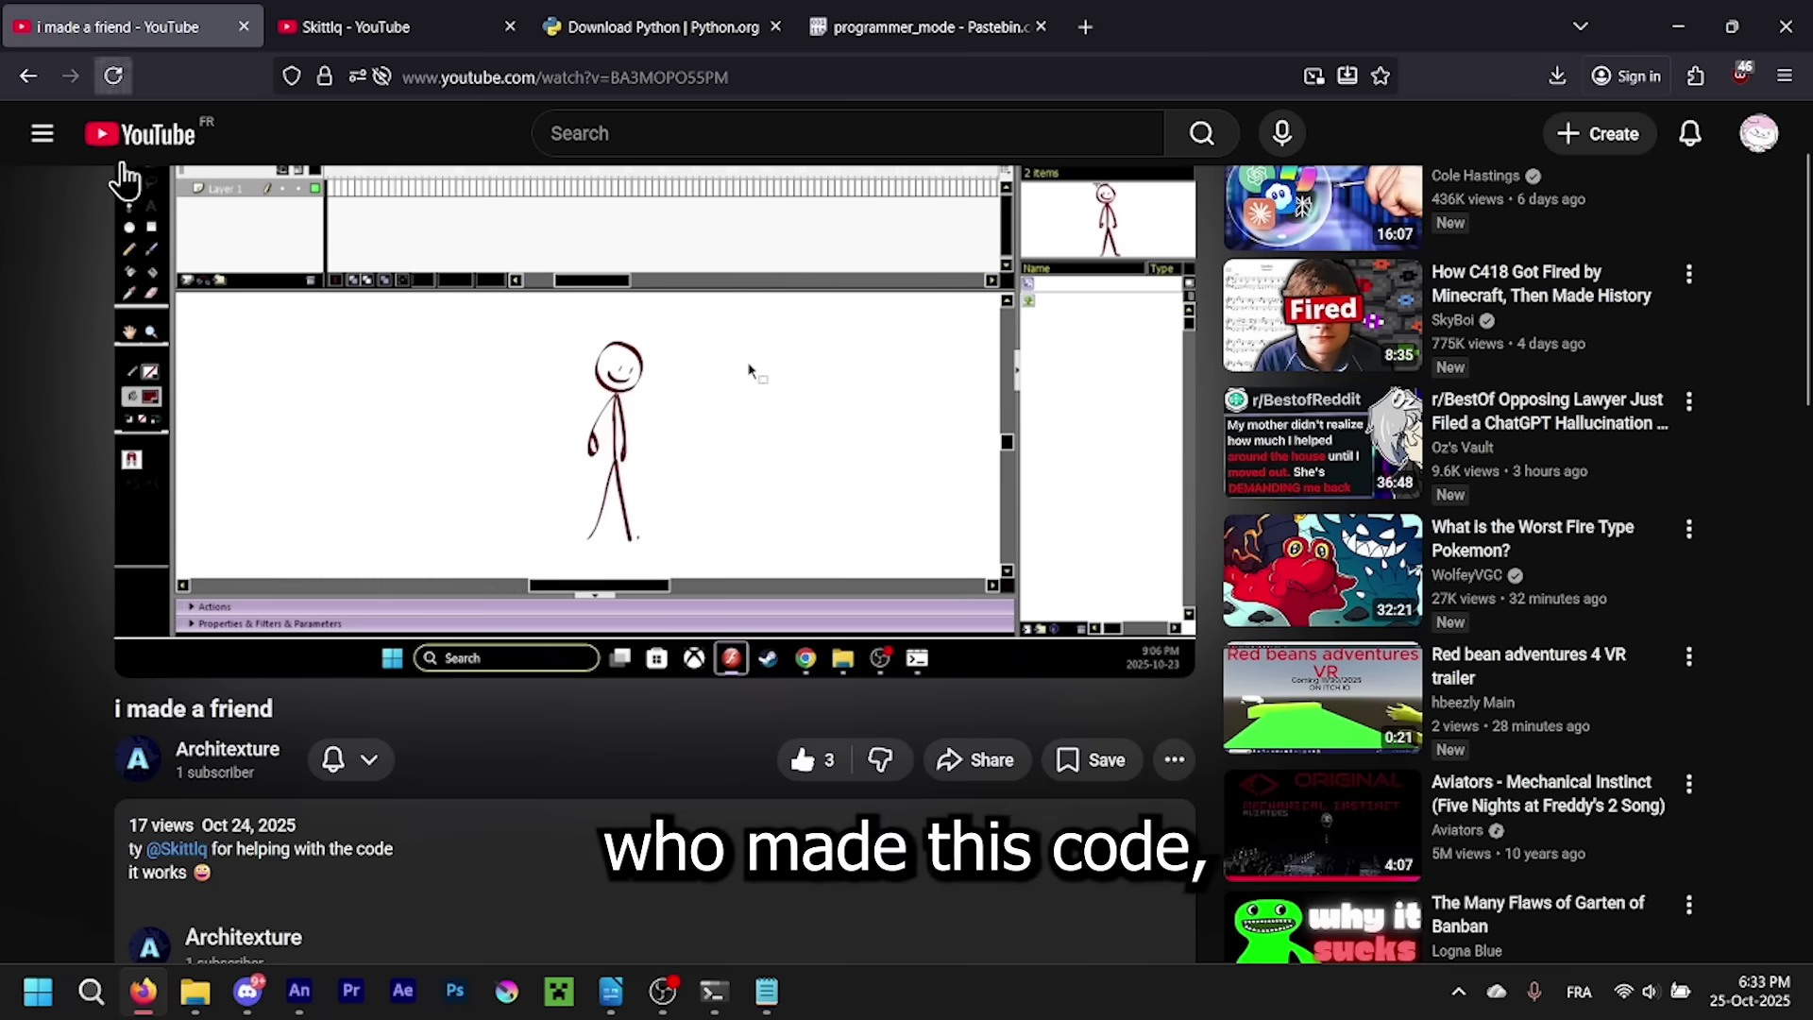
scroll(80, 756, up, 2)
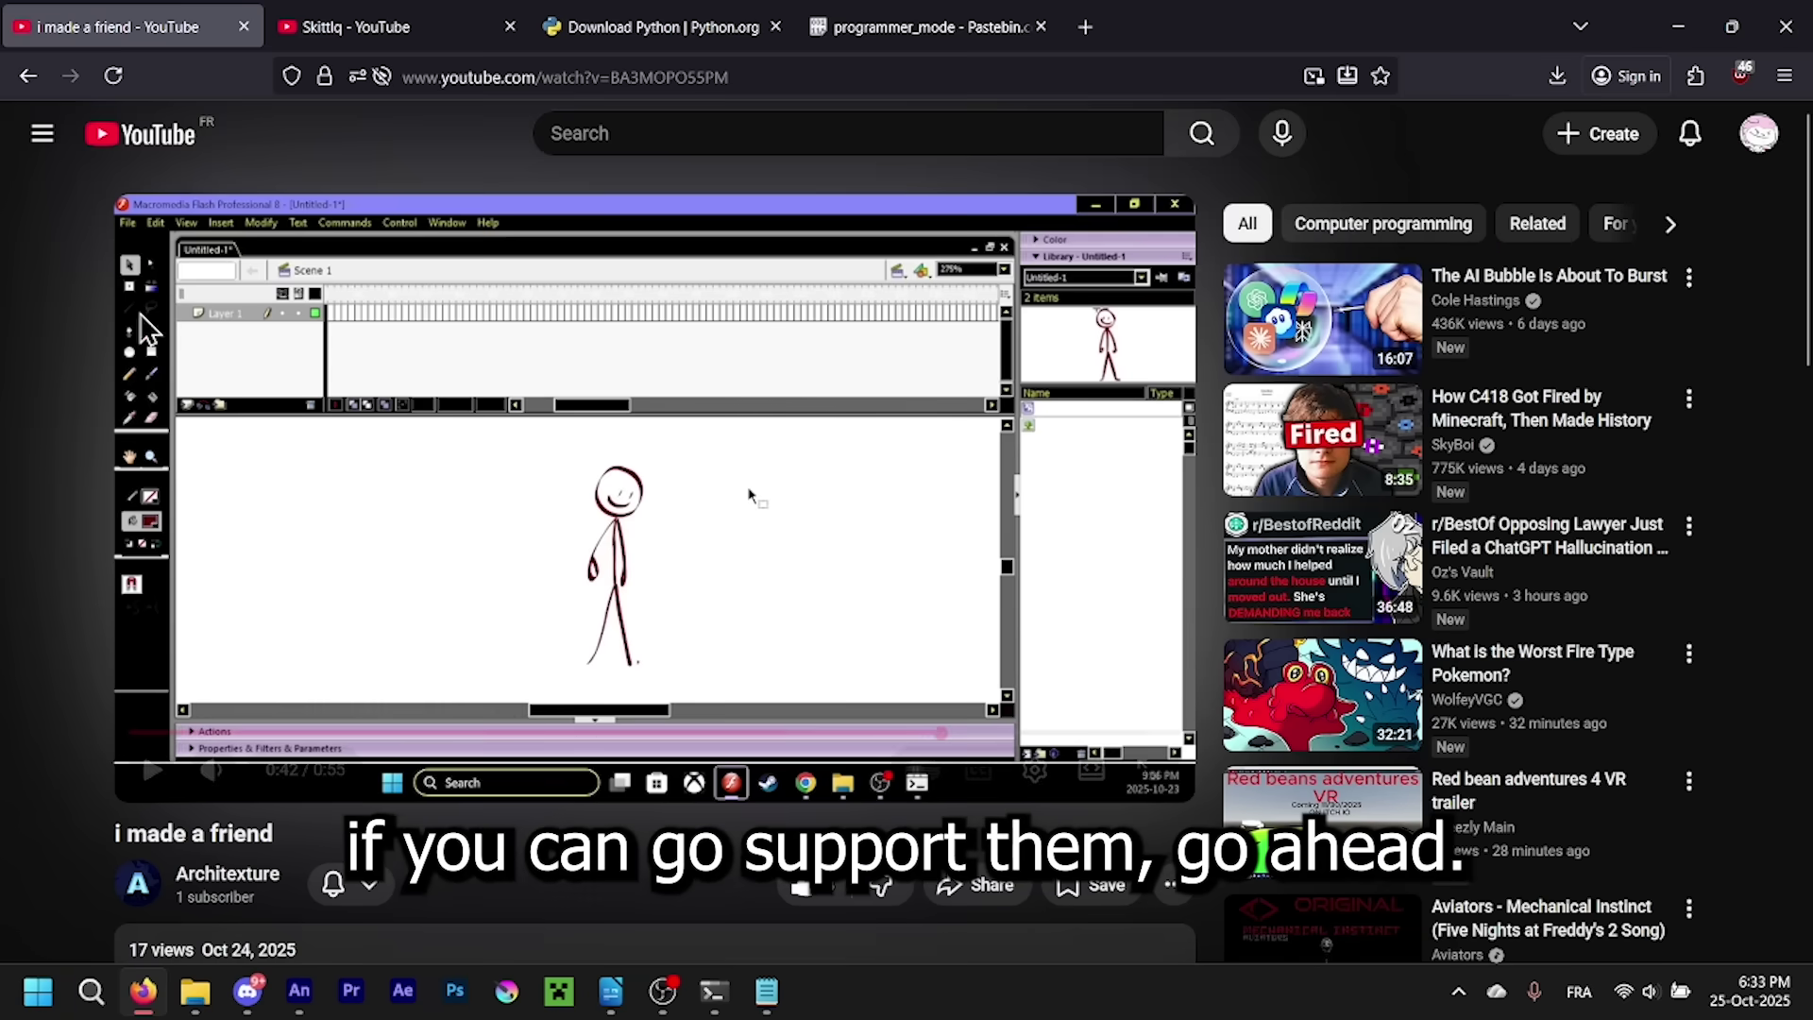
click(404, 34)
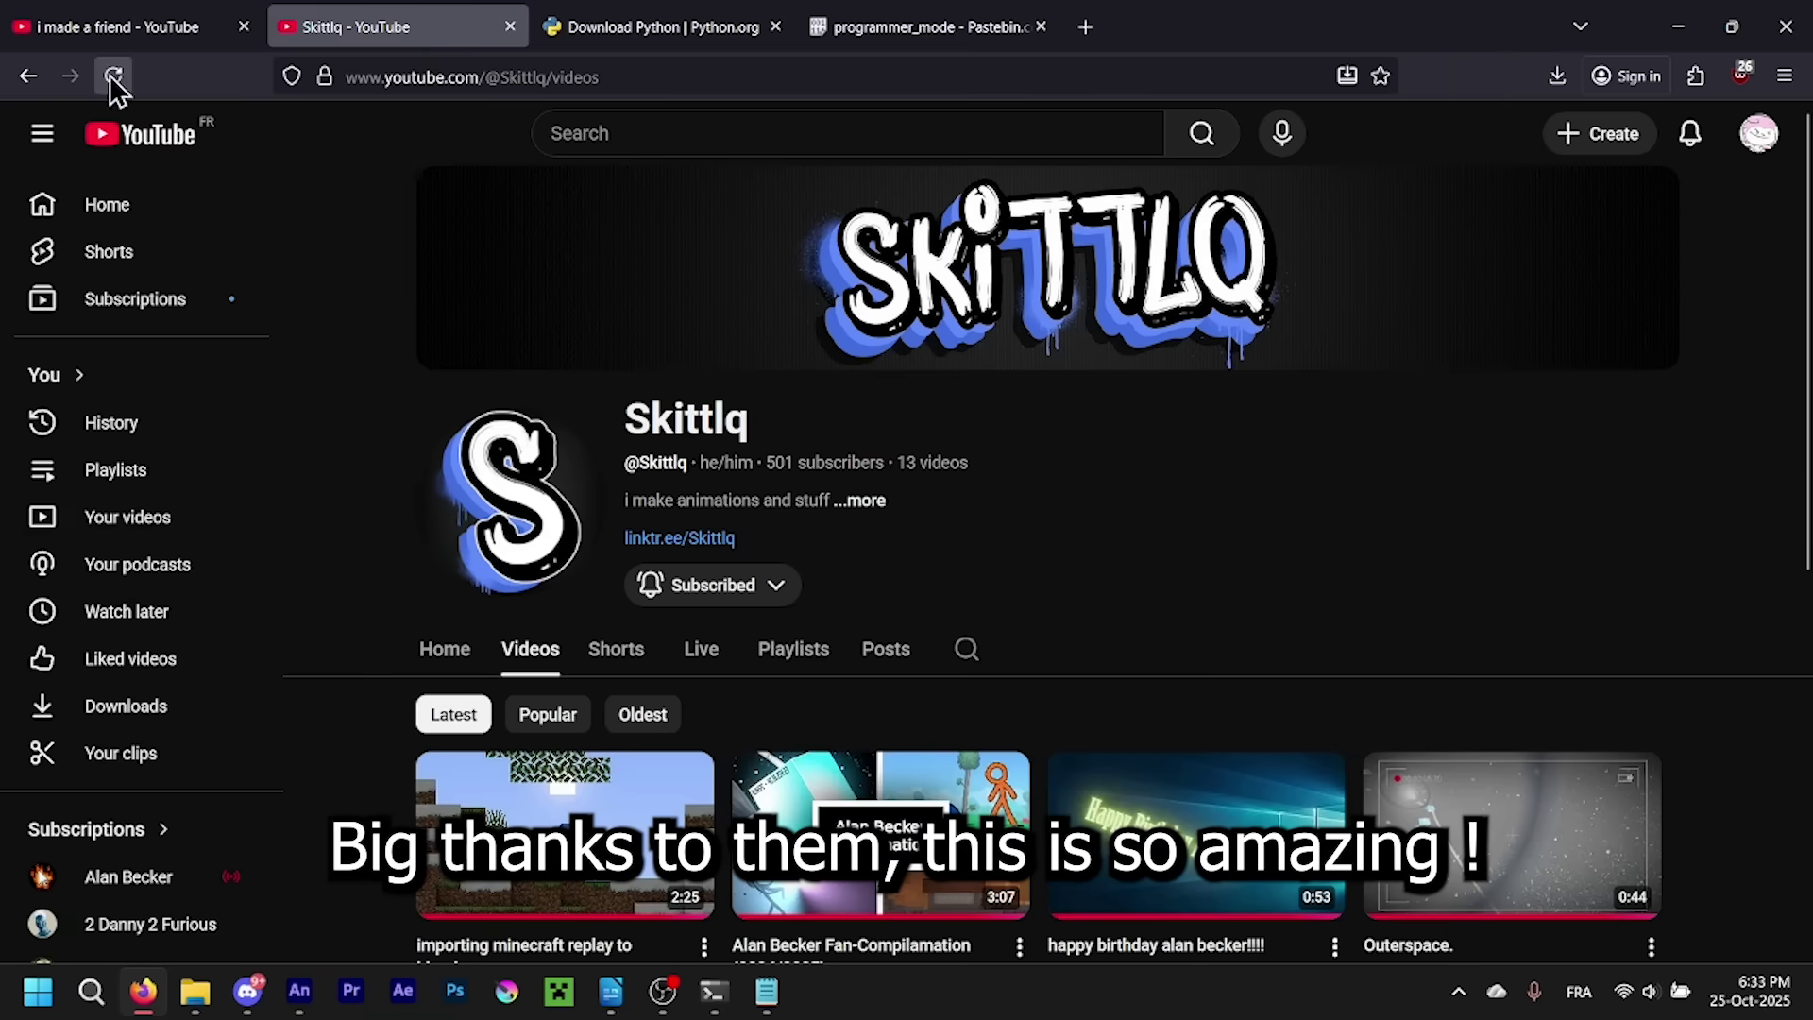
click(150, 28)
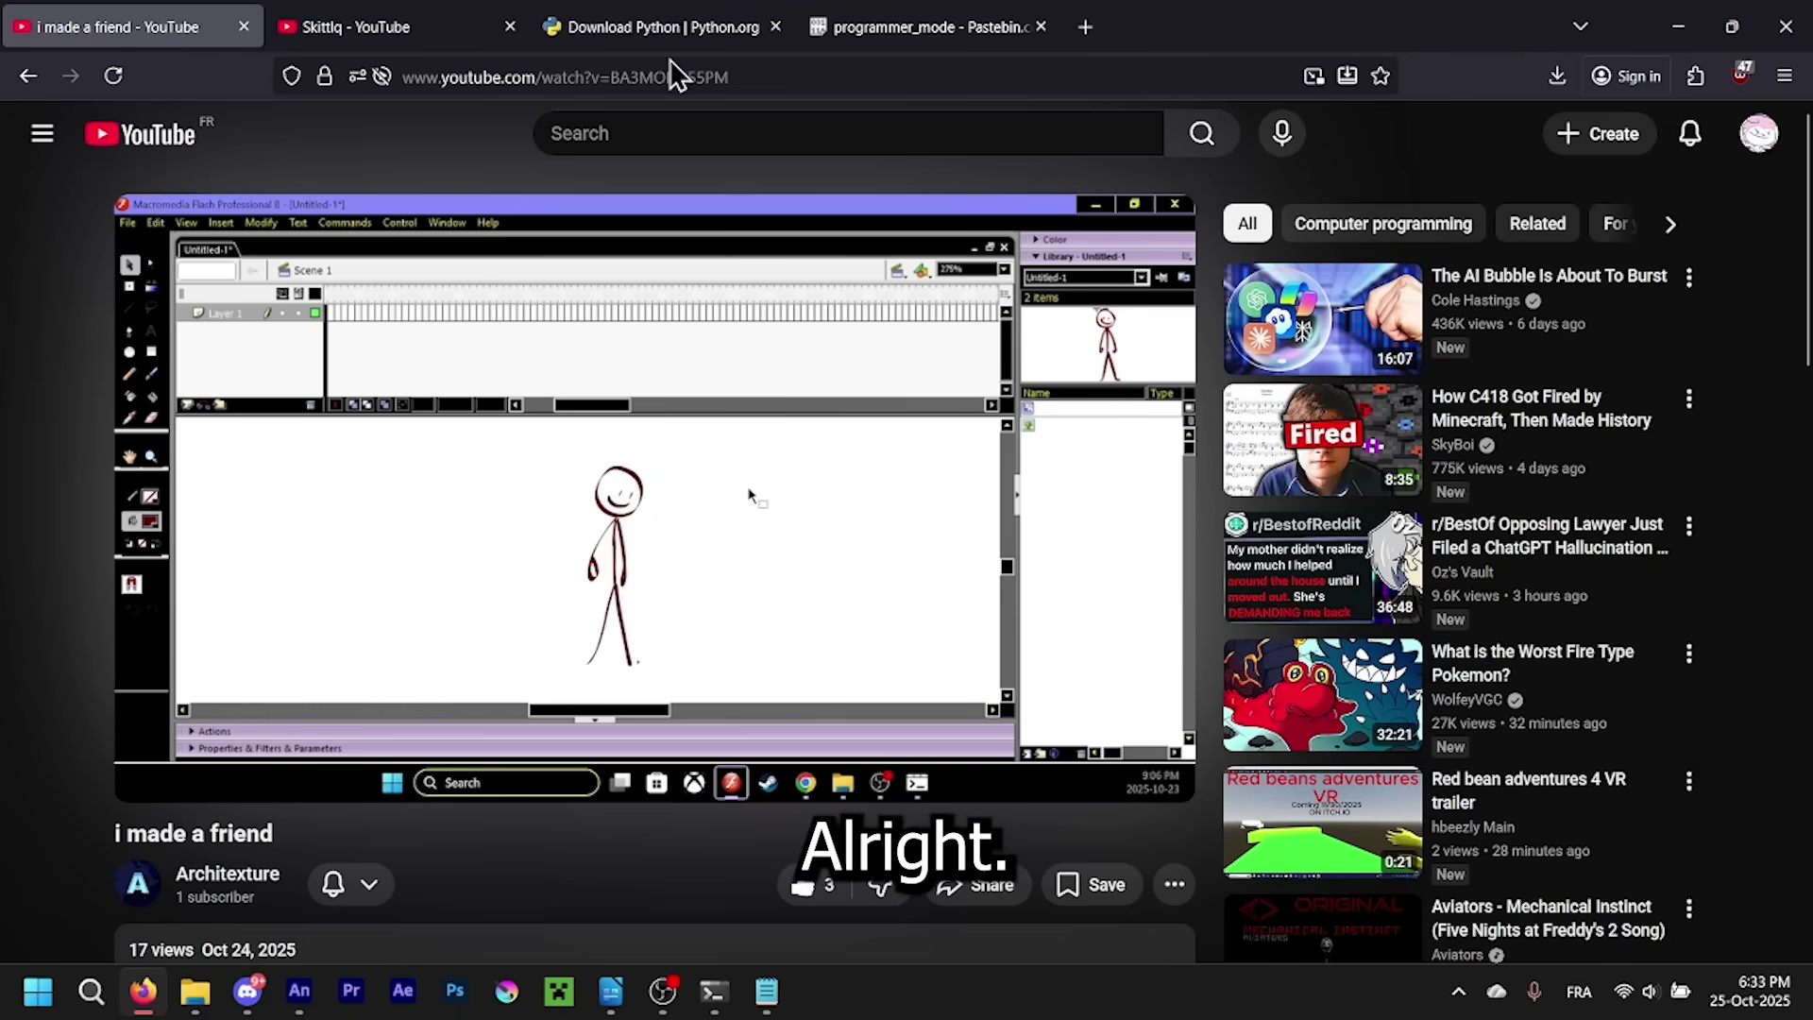
- Confirm the page is official python.org and download the Python install manager
click(649, 31)
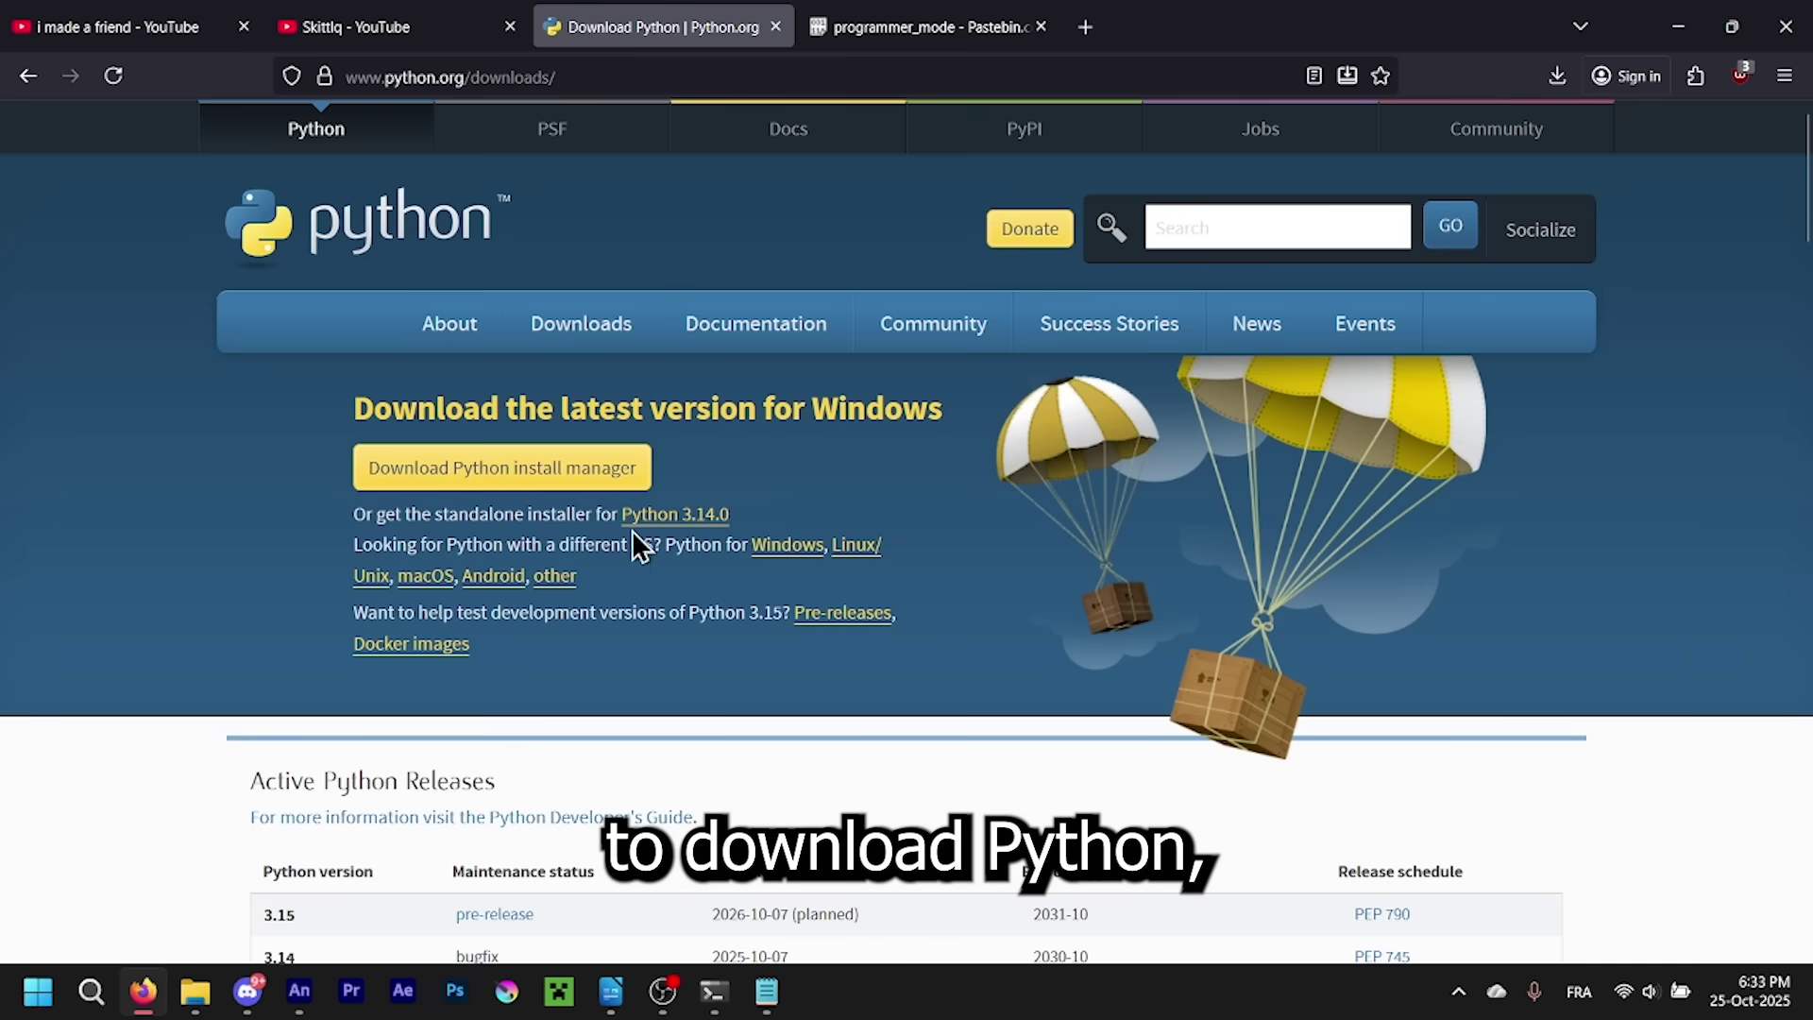
click(457, 78)
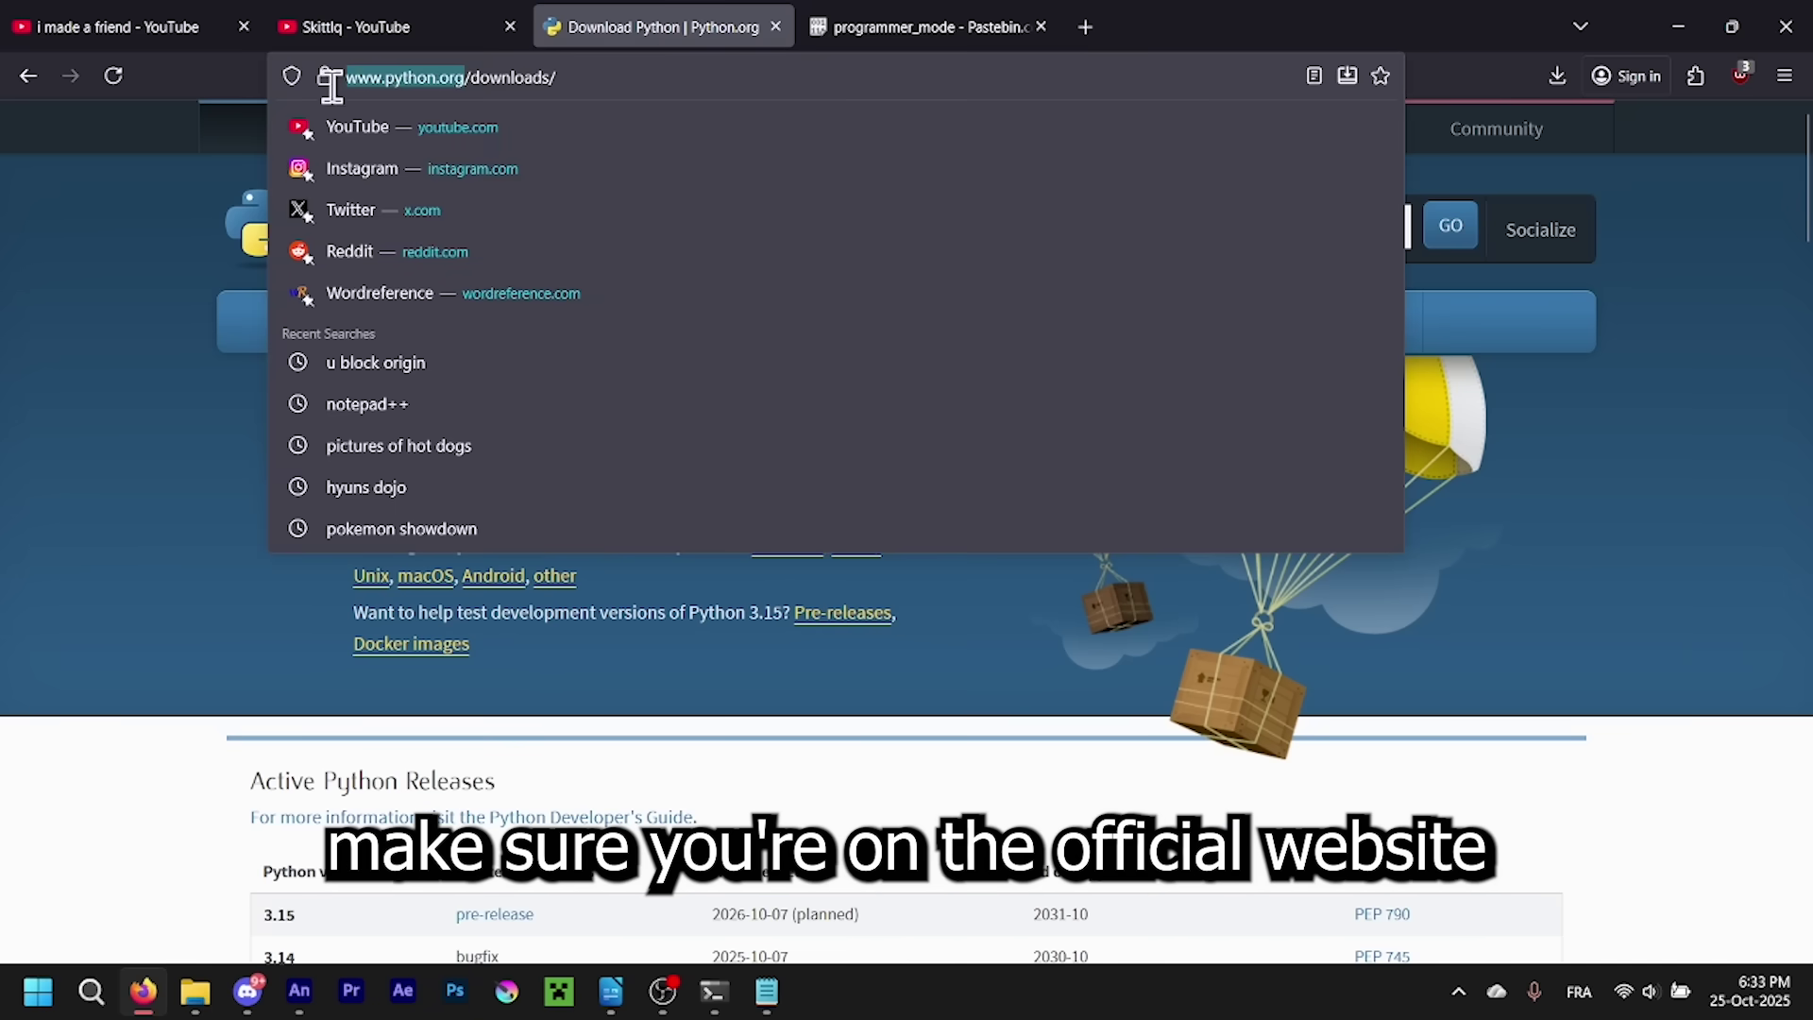
click(193, 496)
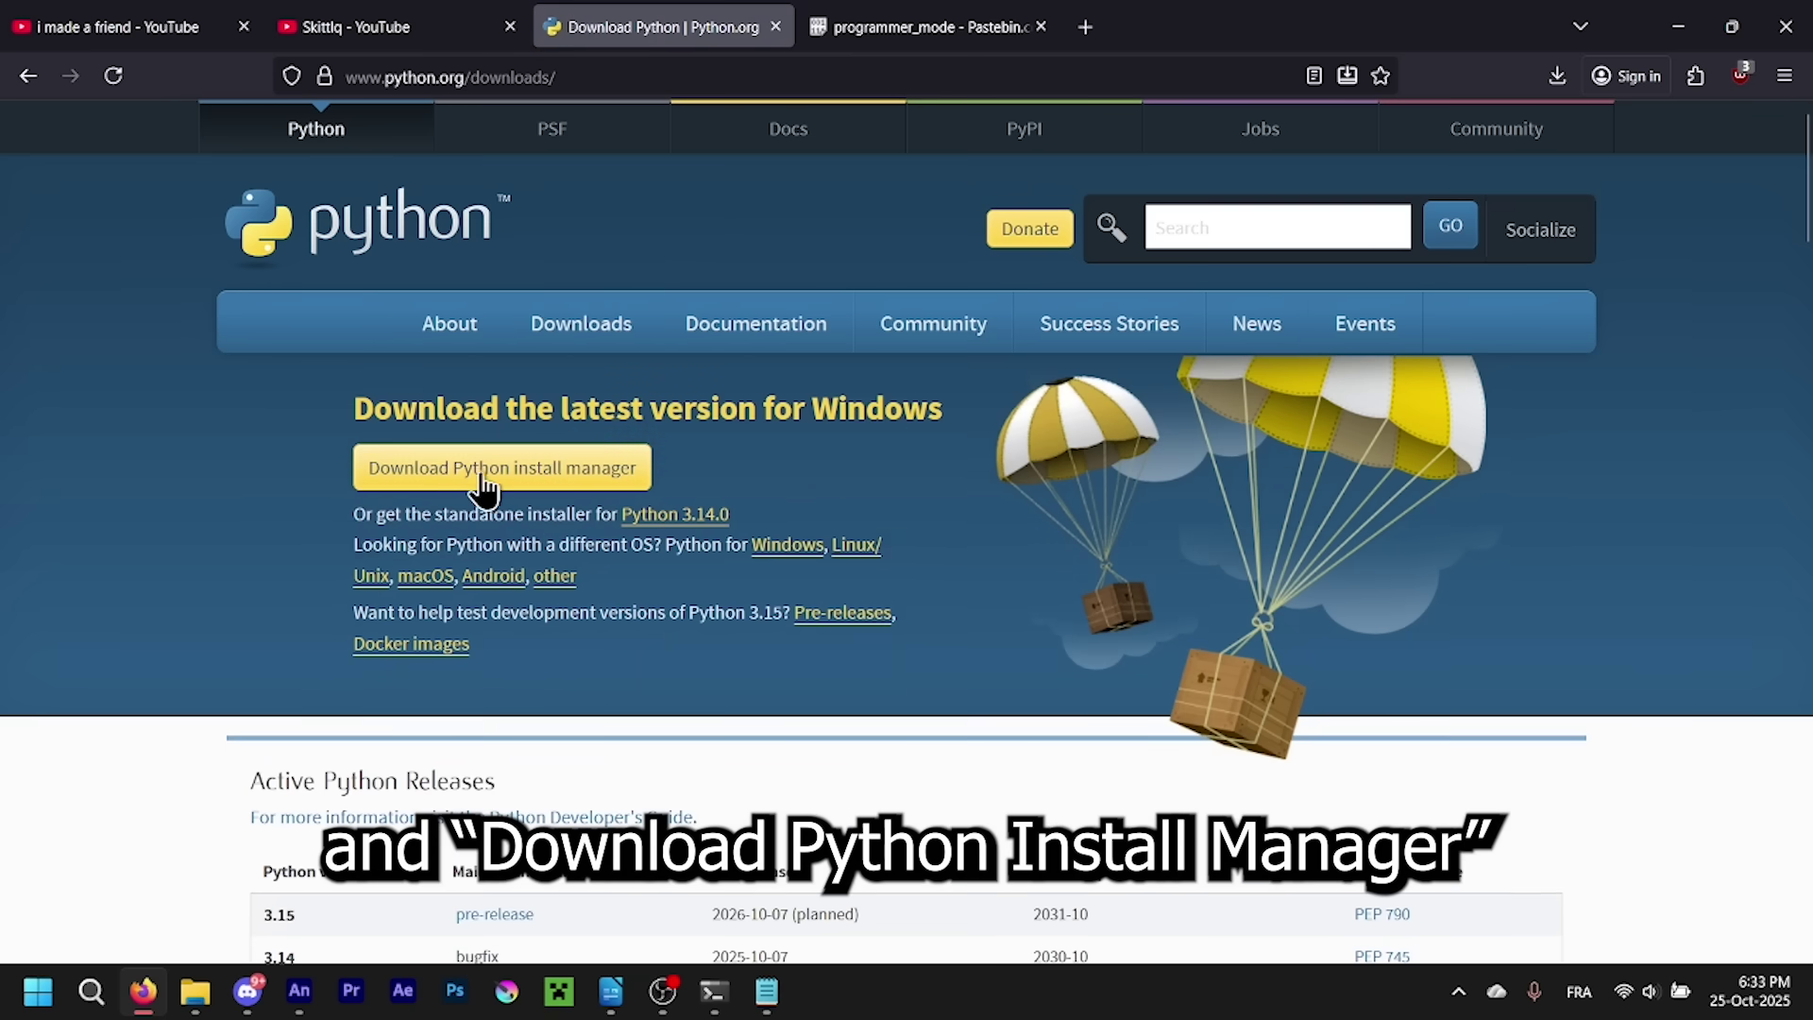
click(513, 496)
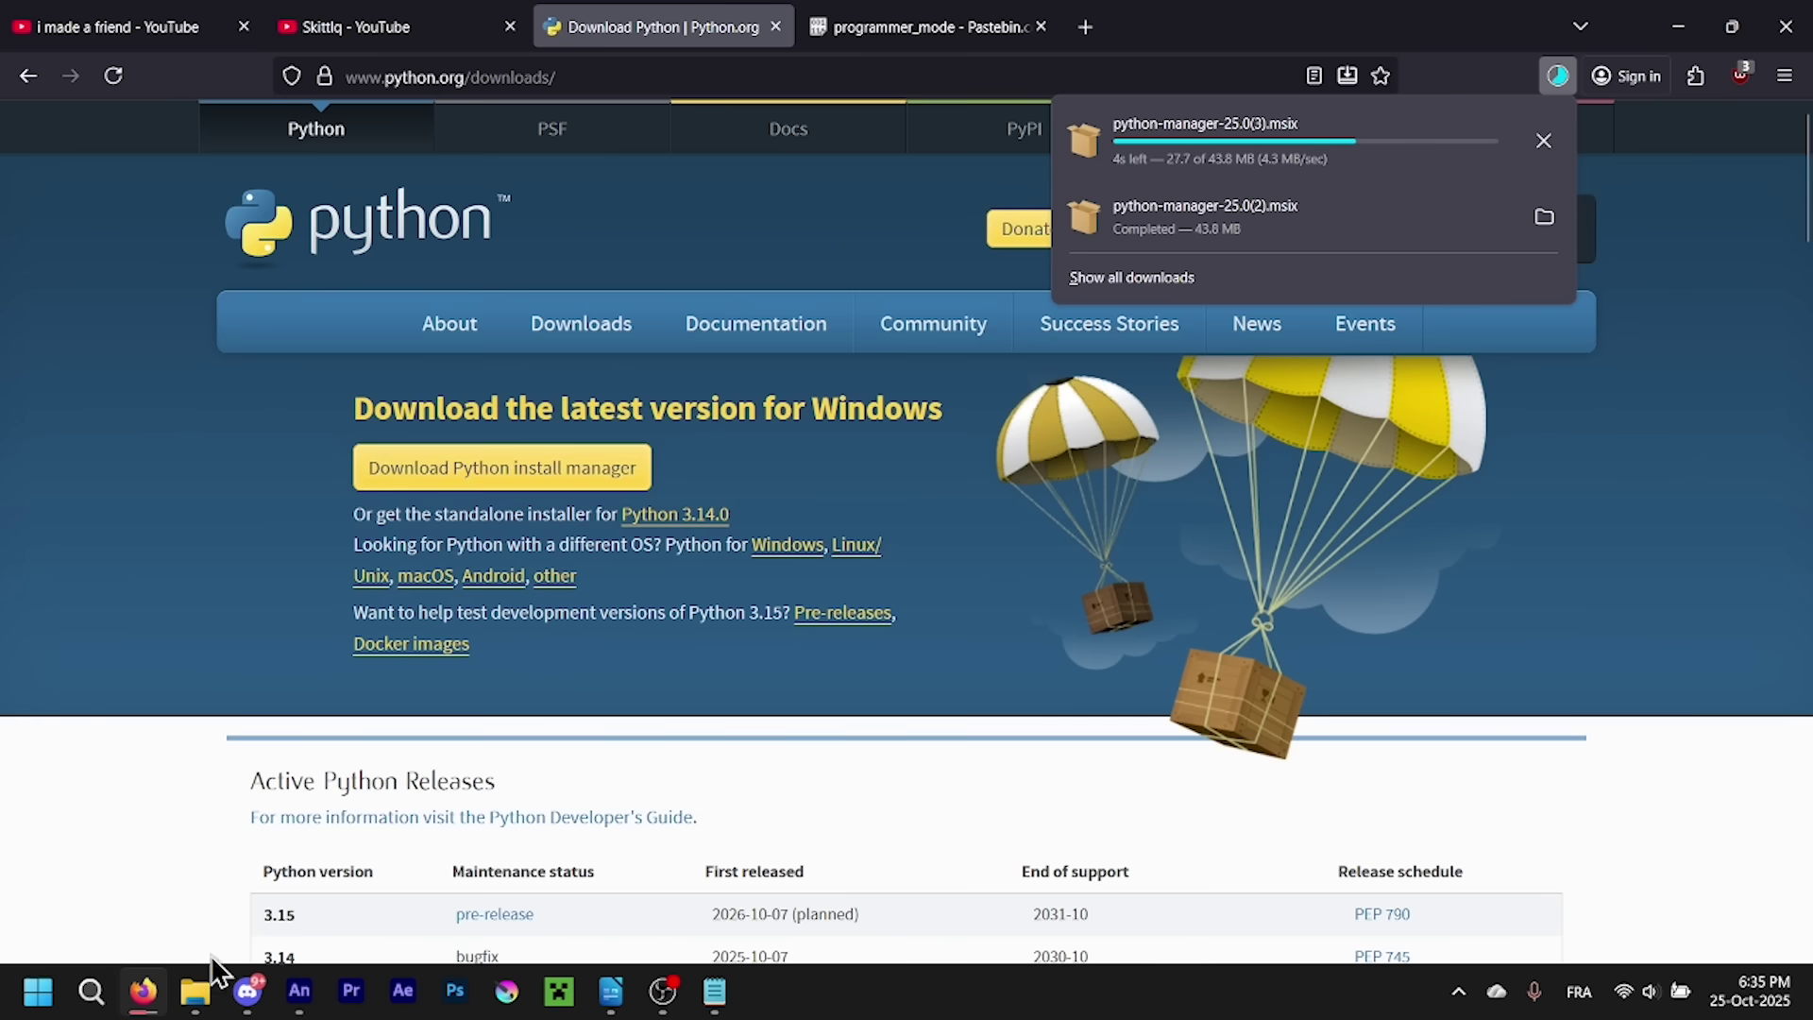
- Launch the downloaded python-manager installer from the Downloads folder
click(195, 991)
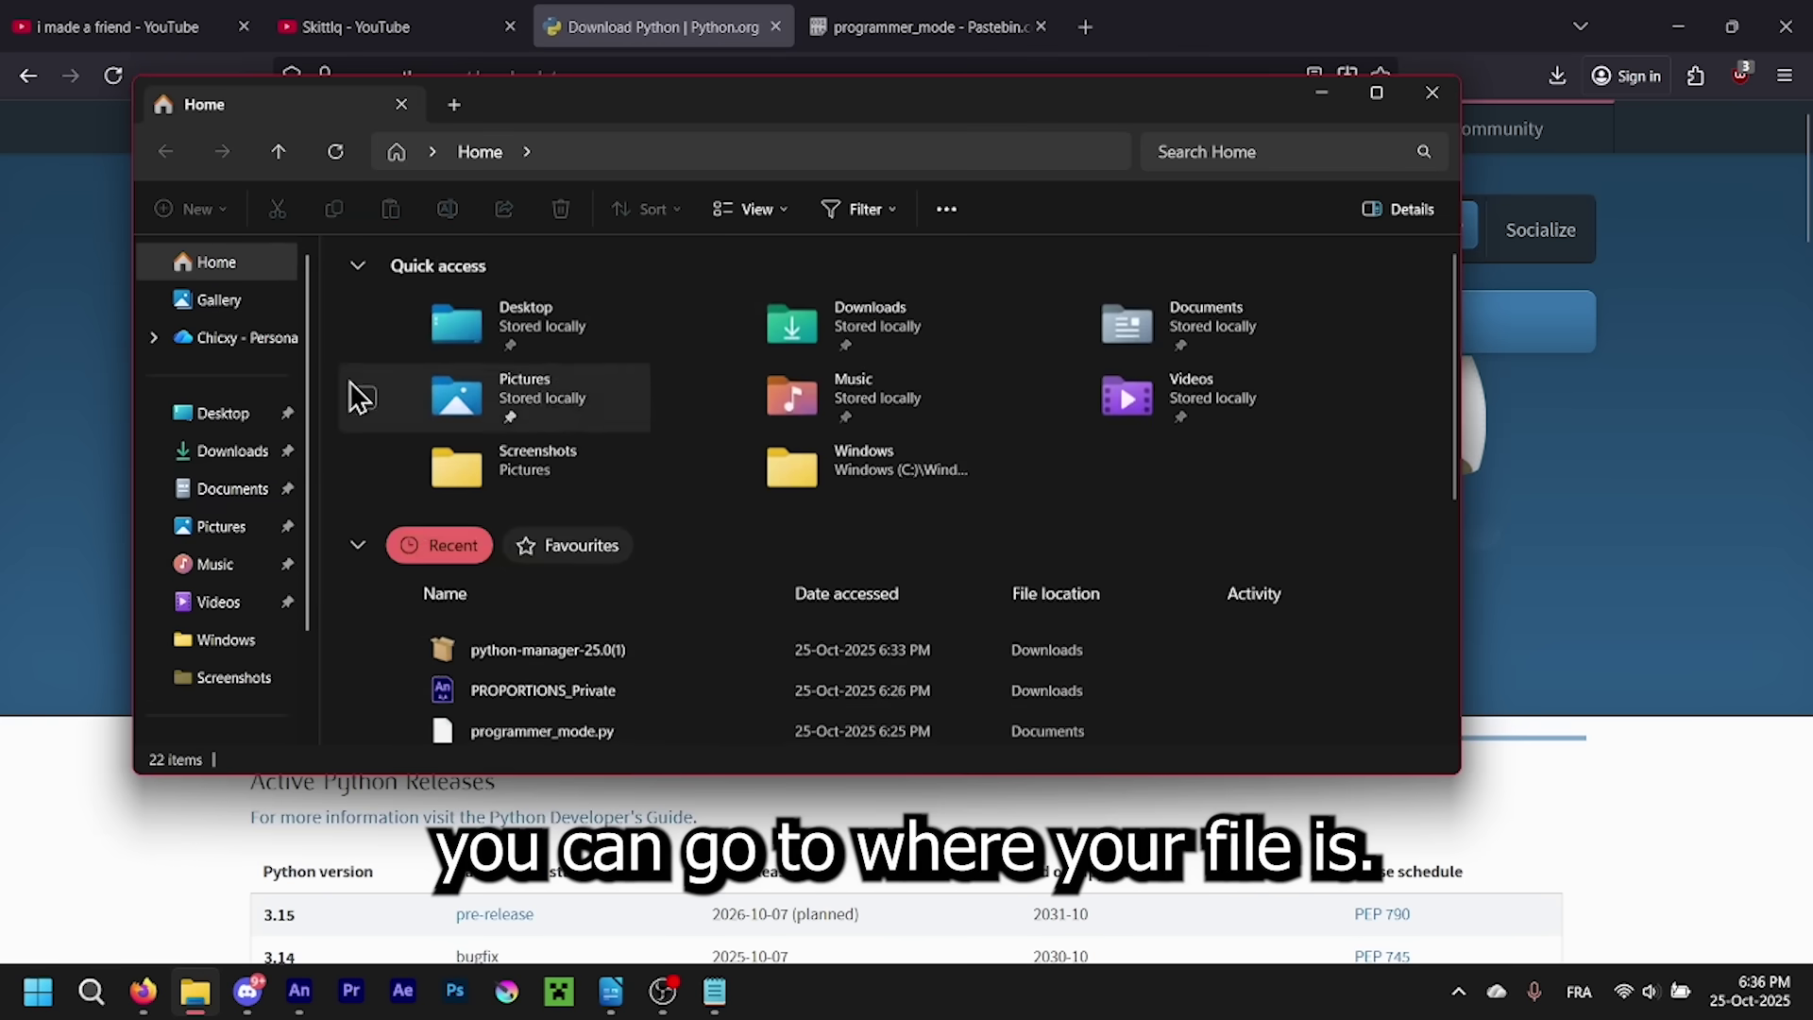
click(229, 450)
double_click(566, 316)
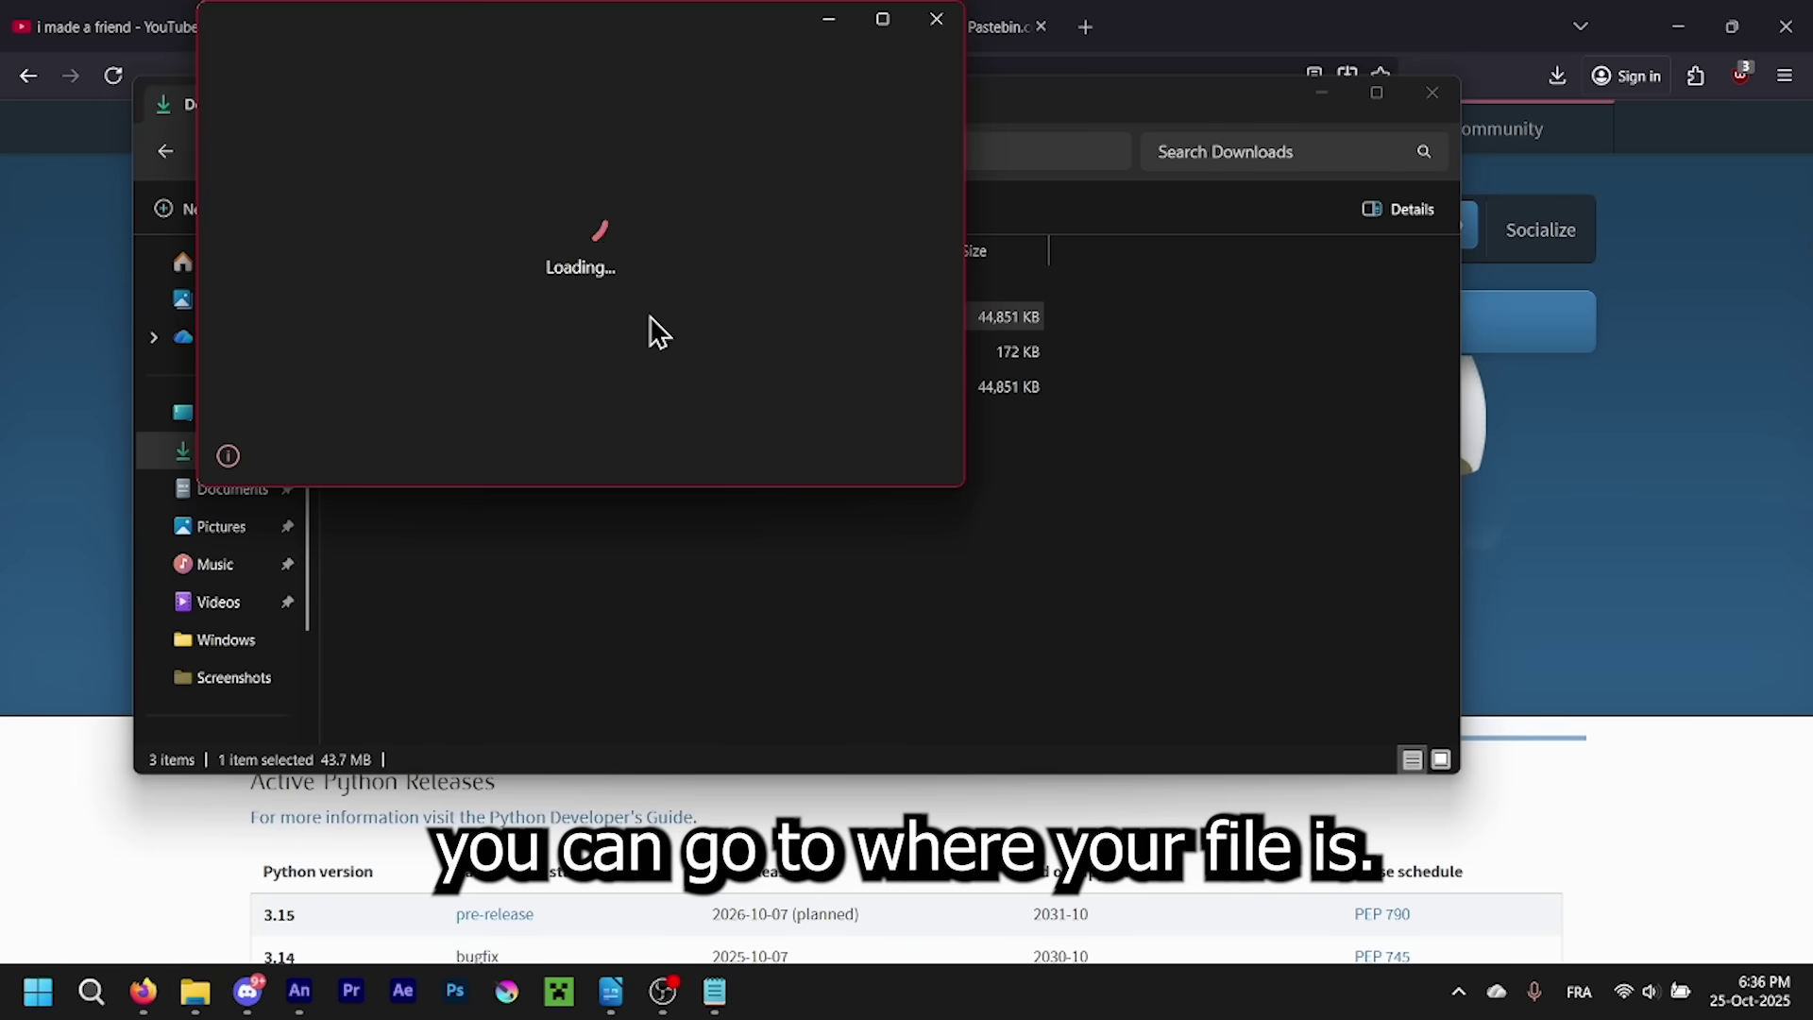
- Install Python, declining the PATH change and online help at both prompts
click(719, 383)
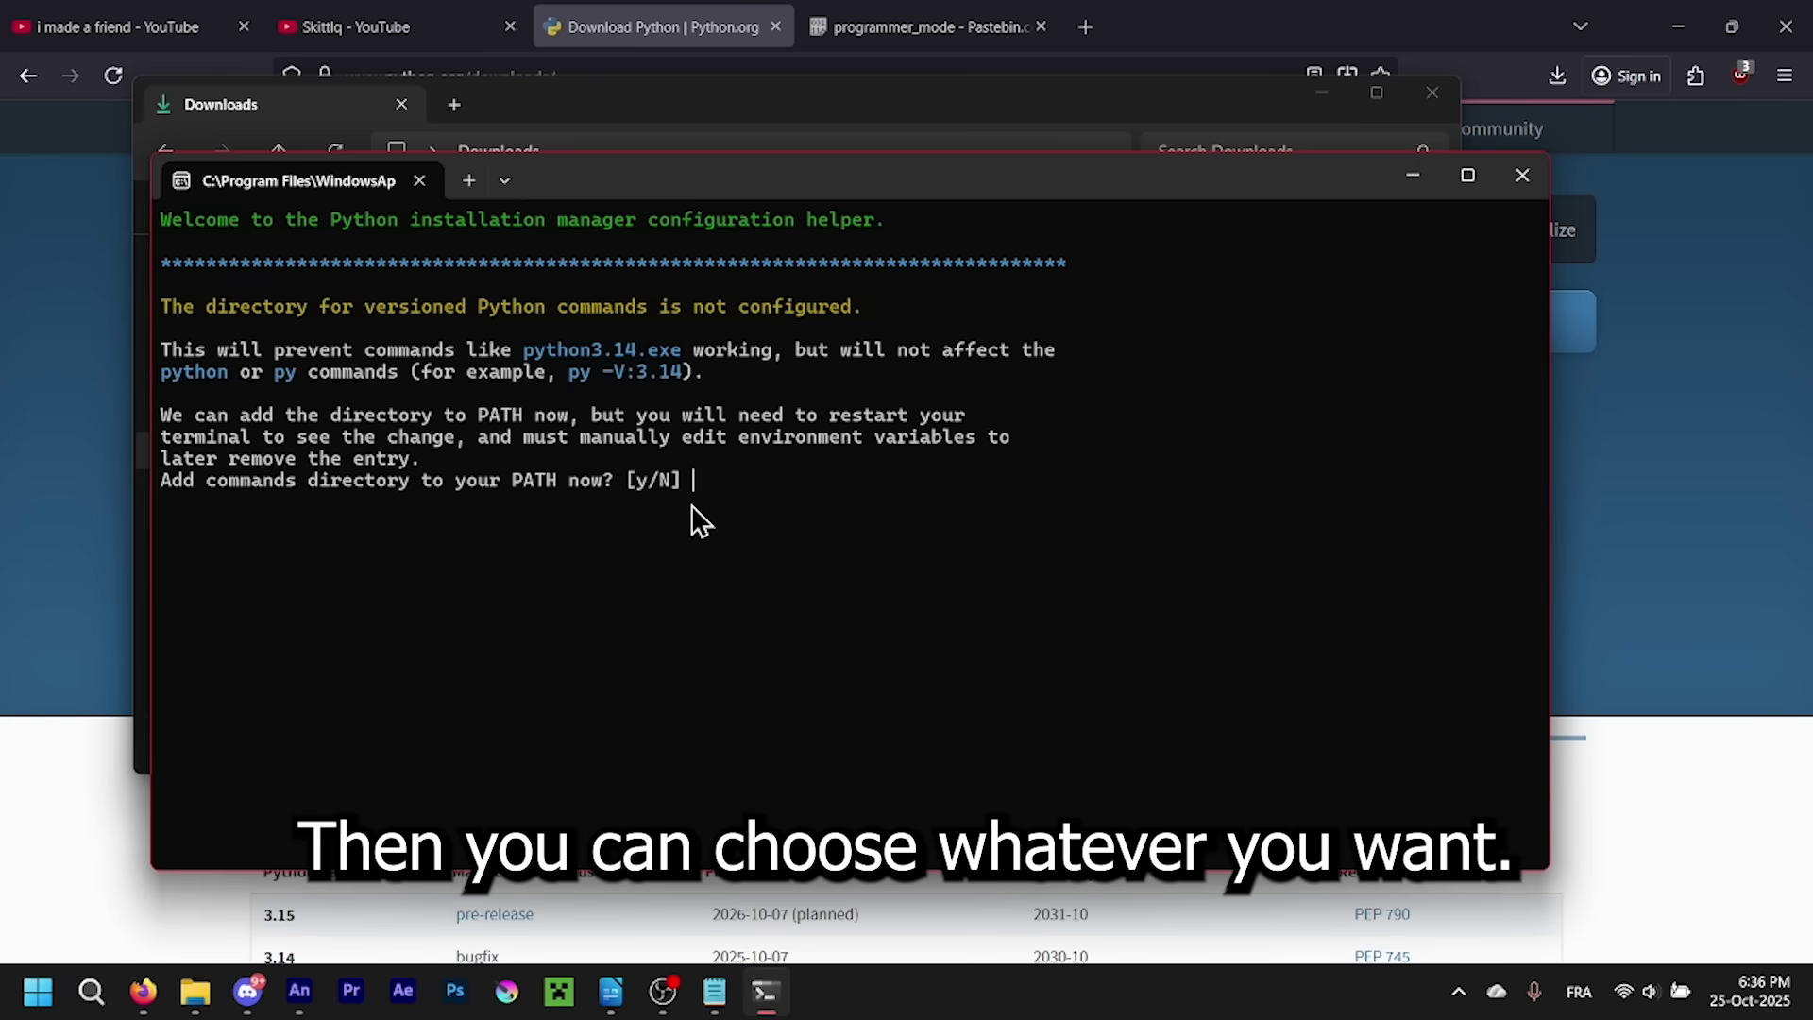
text(n)
key(Return)
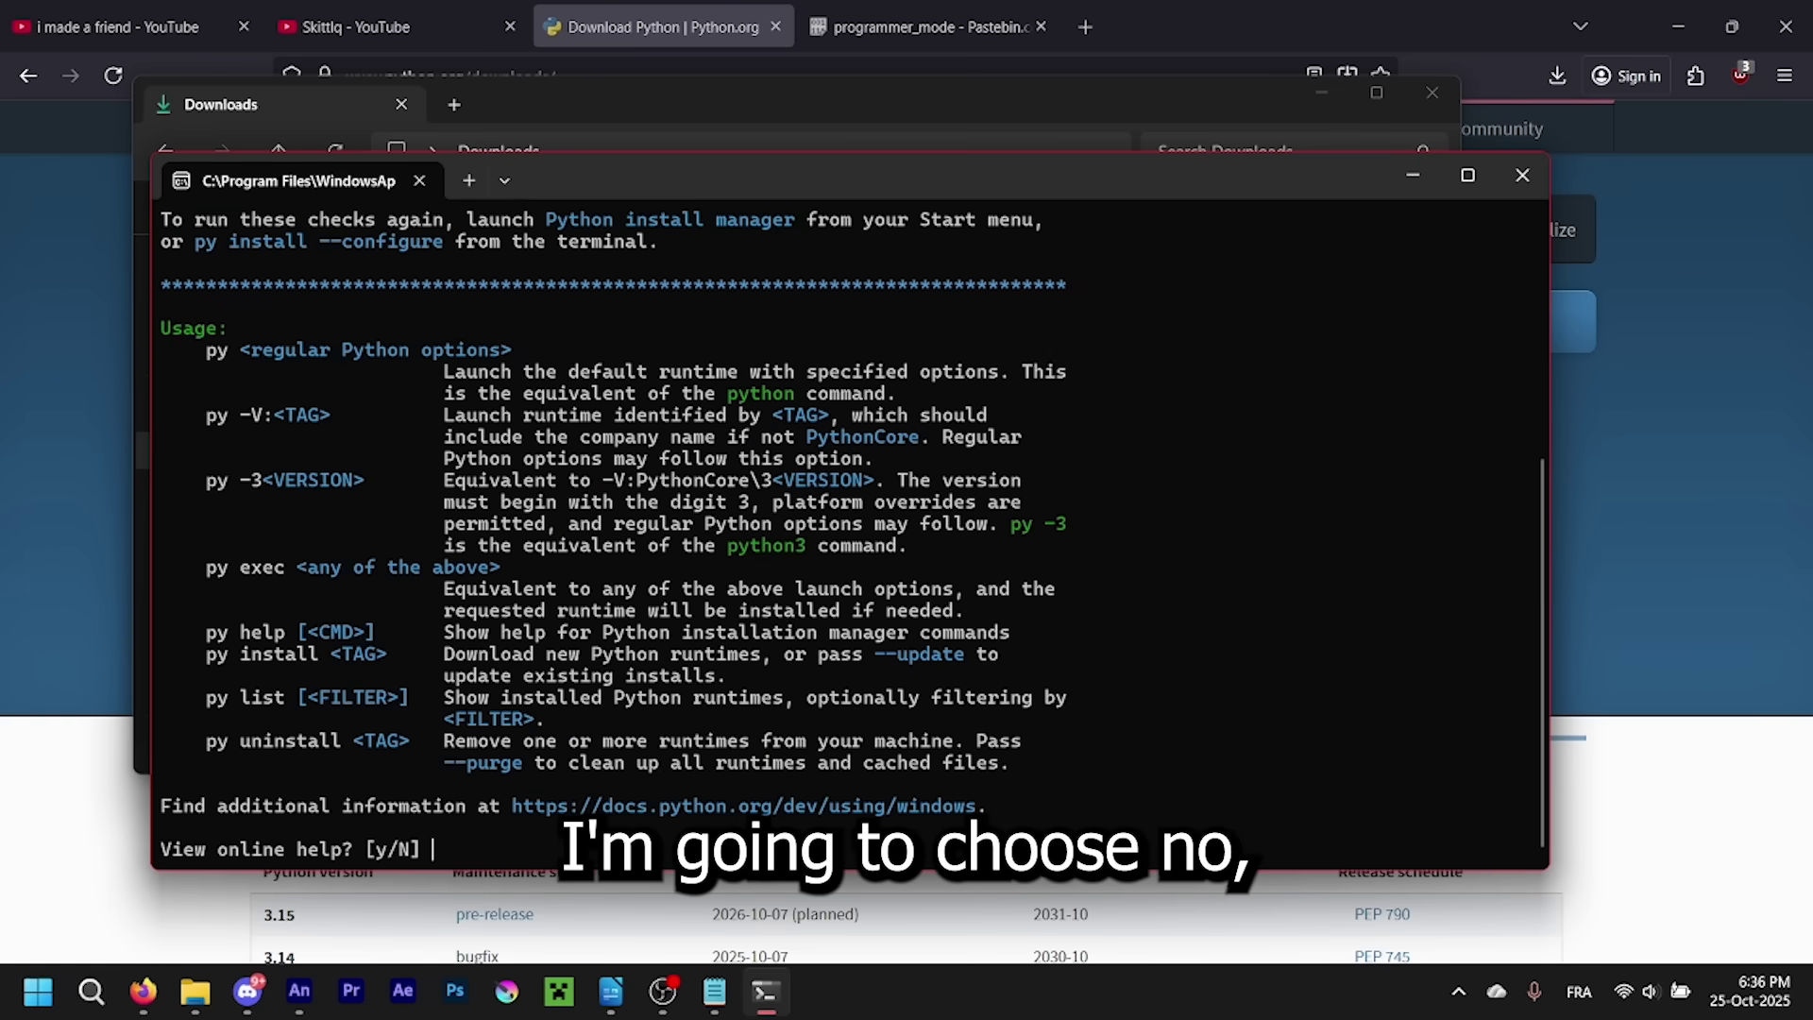
text(n)
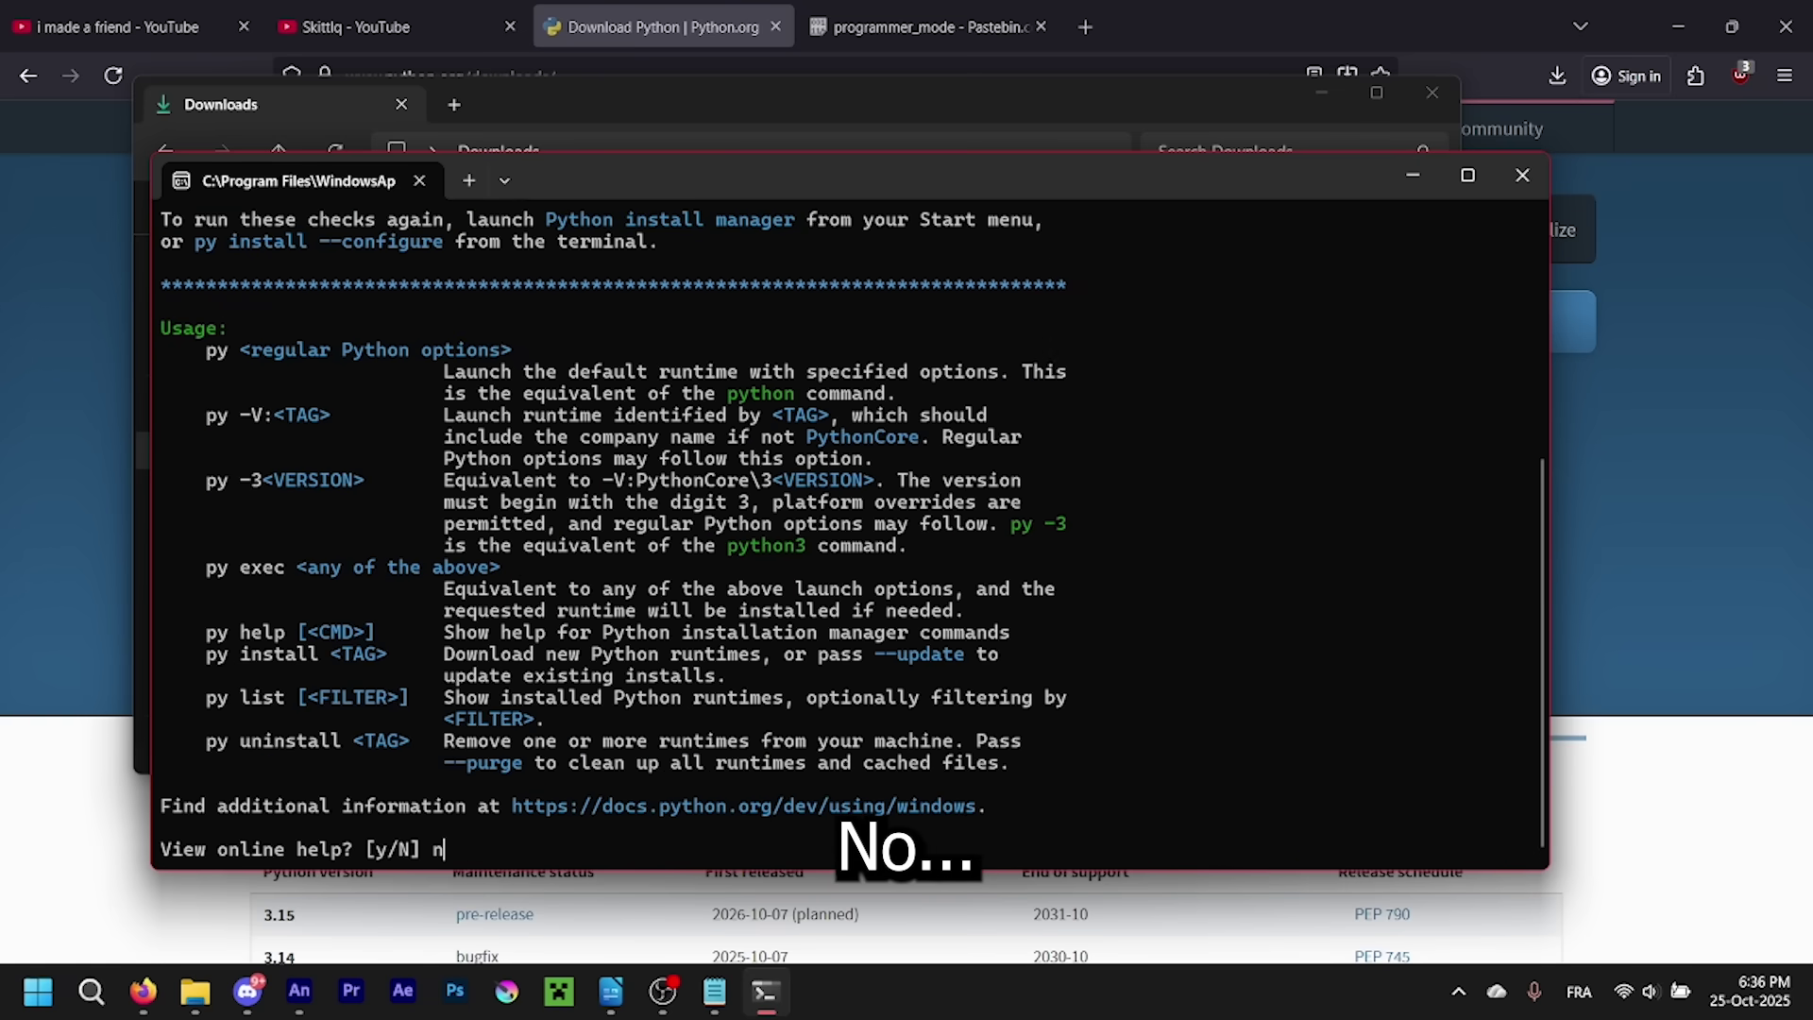
key(Return)
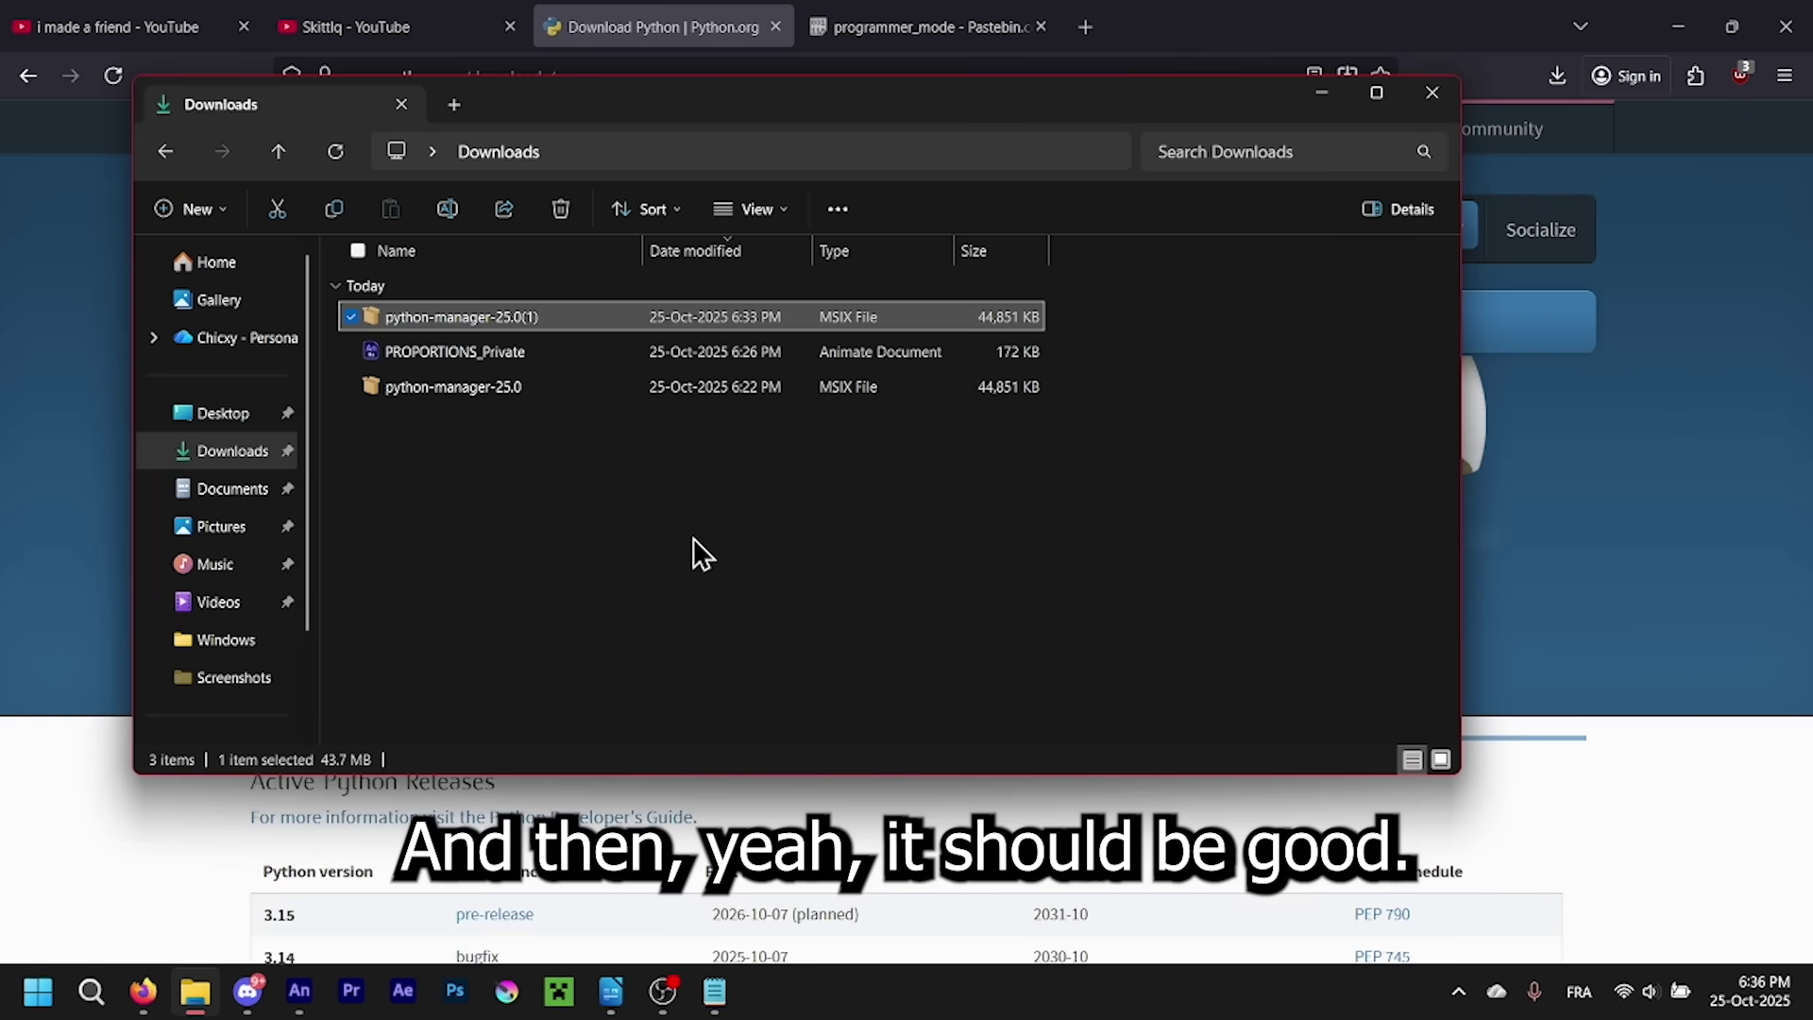
click(694, 528)
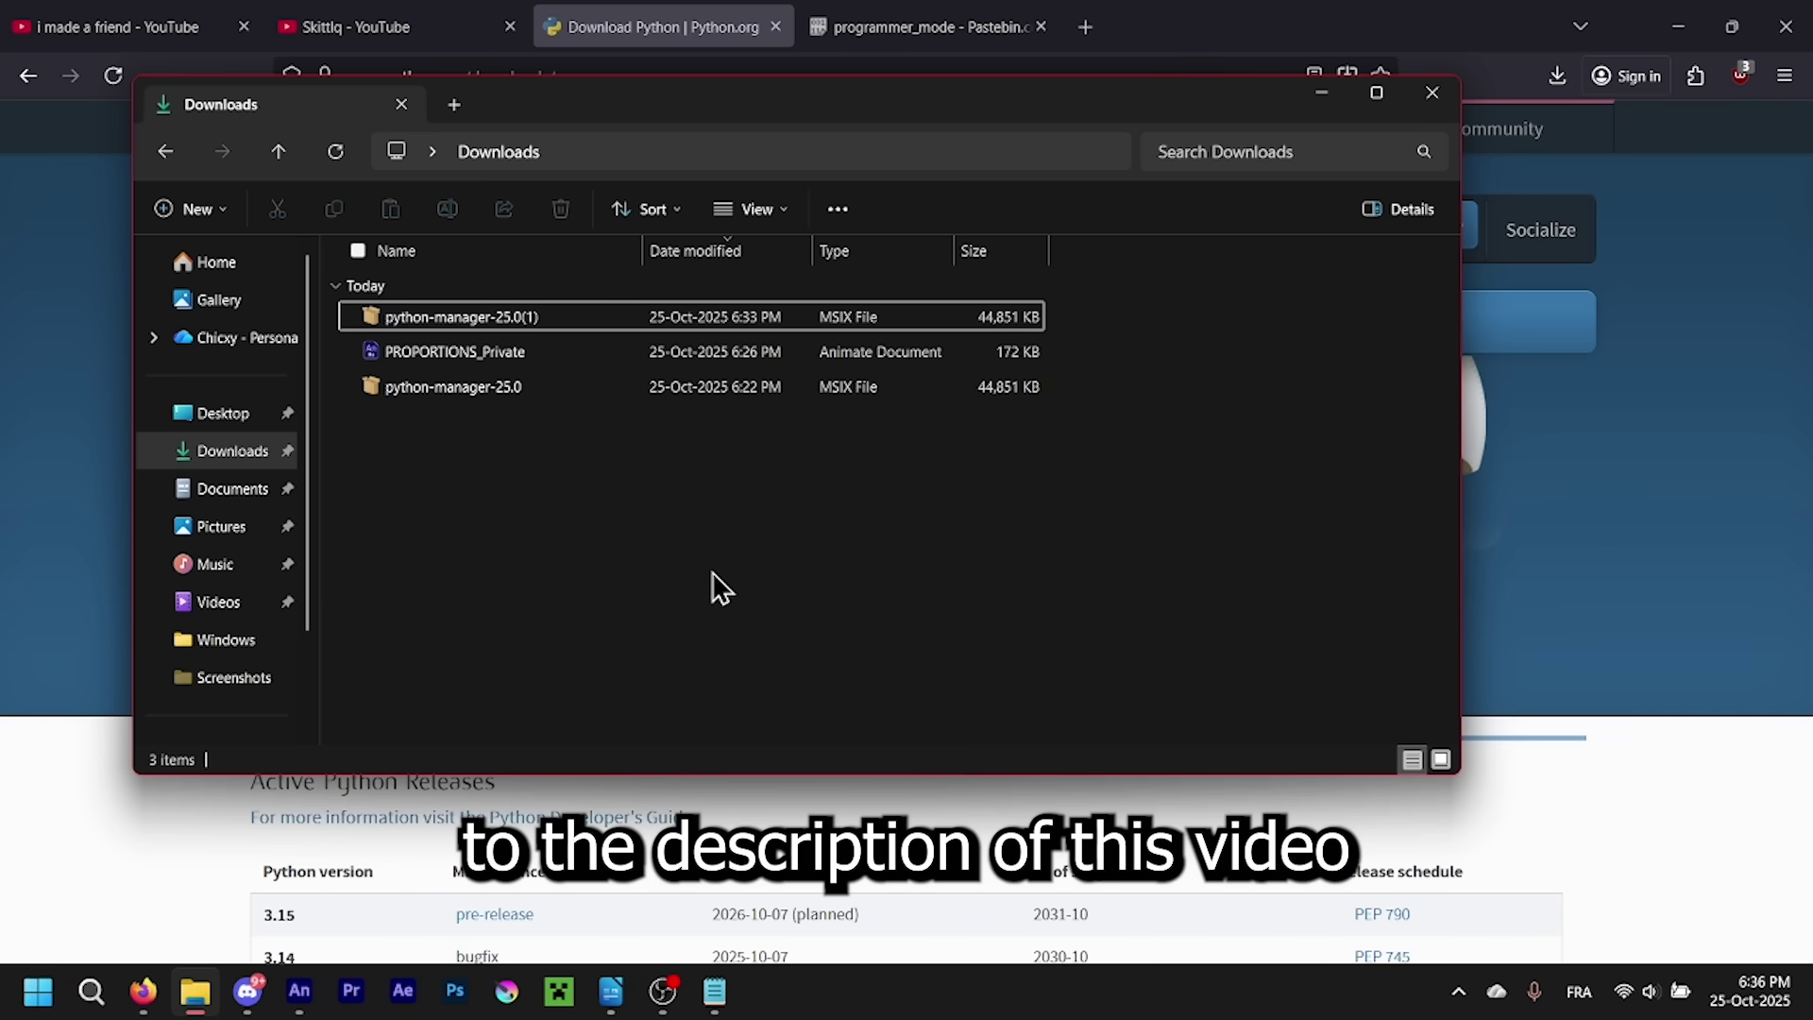
- Select all of the programmer_mode script on Pastebin, lines 1 through 259
click(1481, 574)
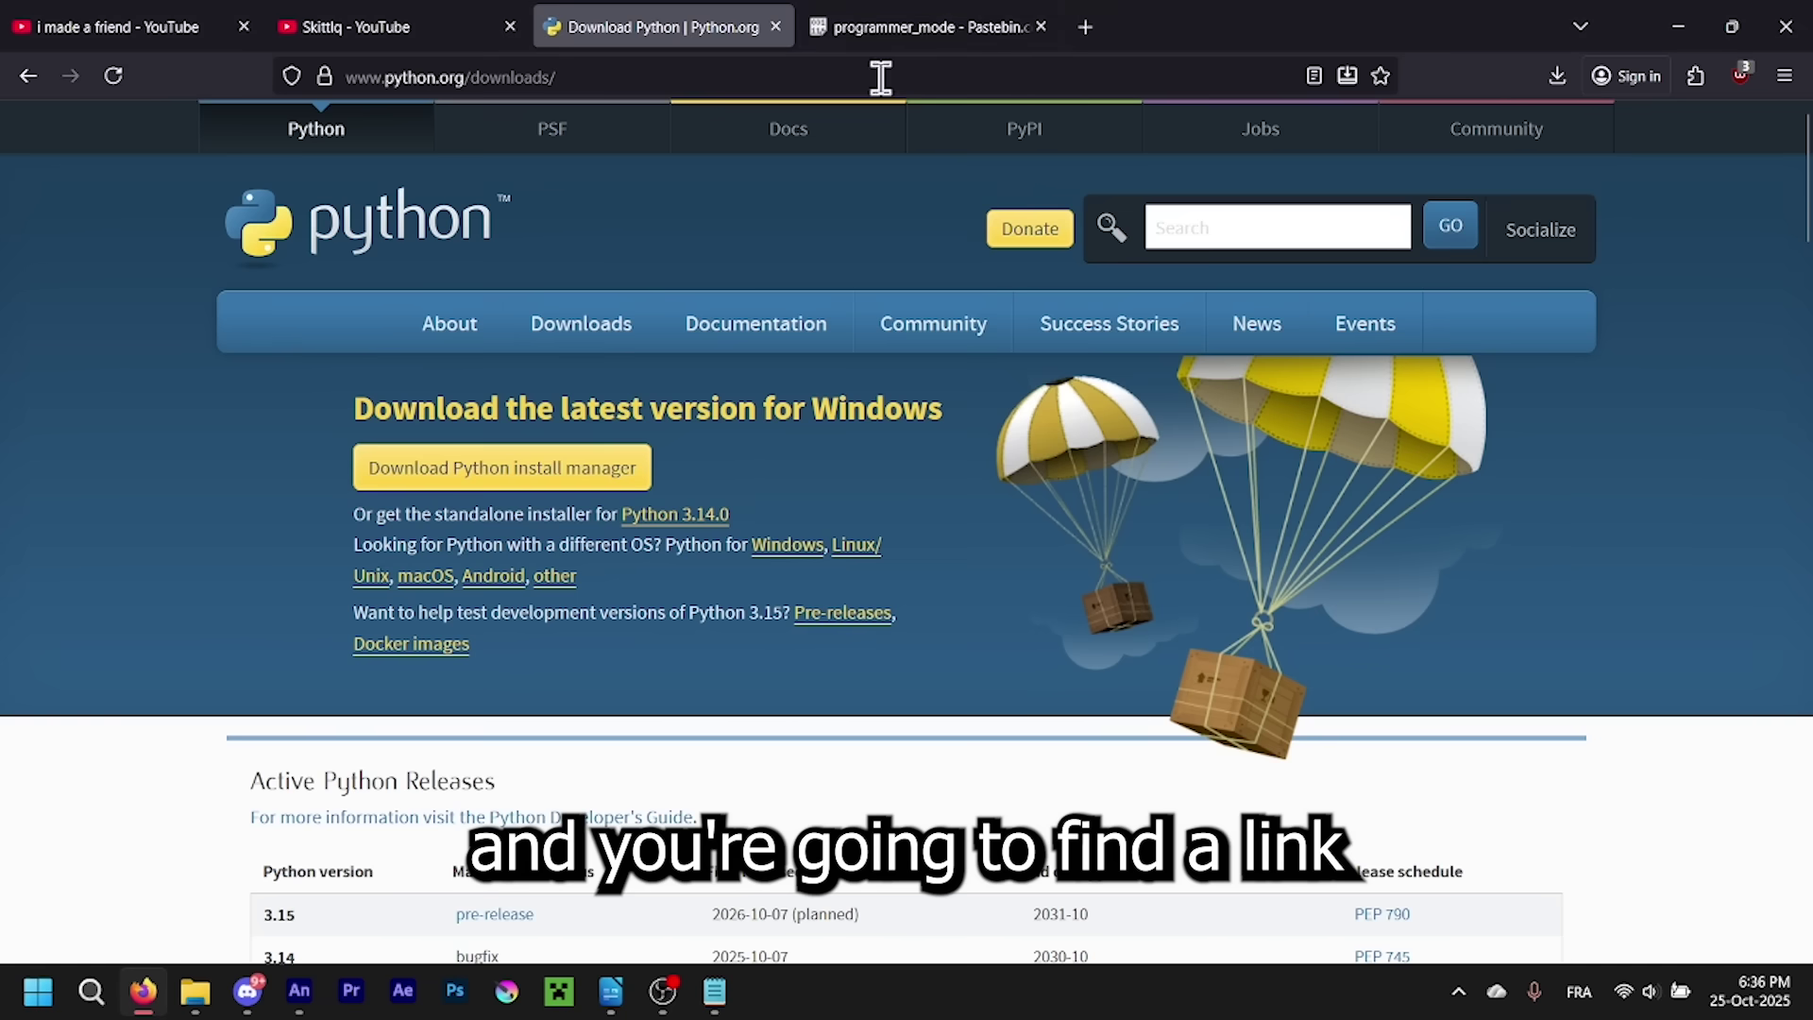
click(880, 38)
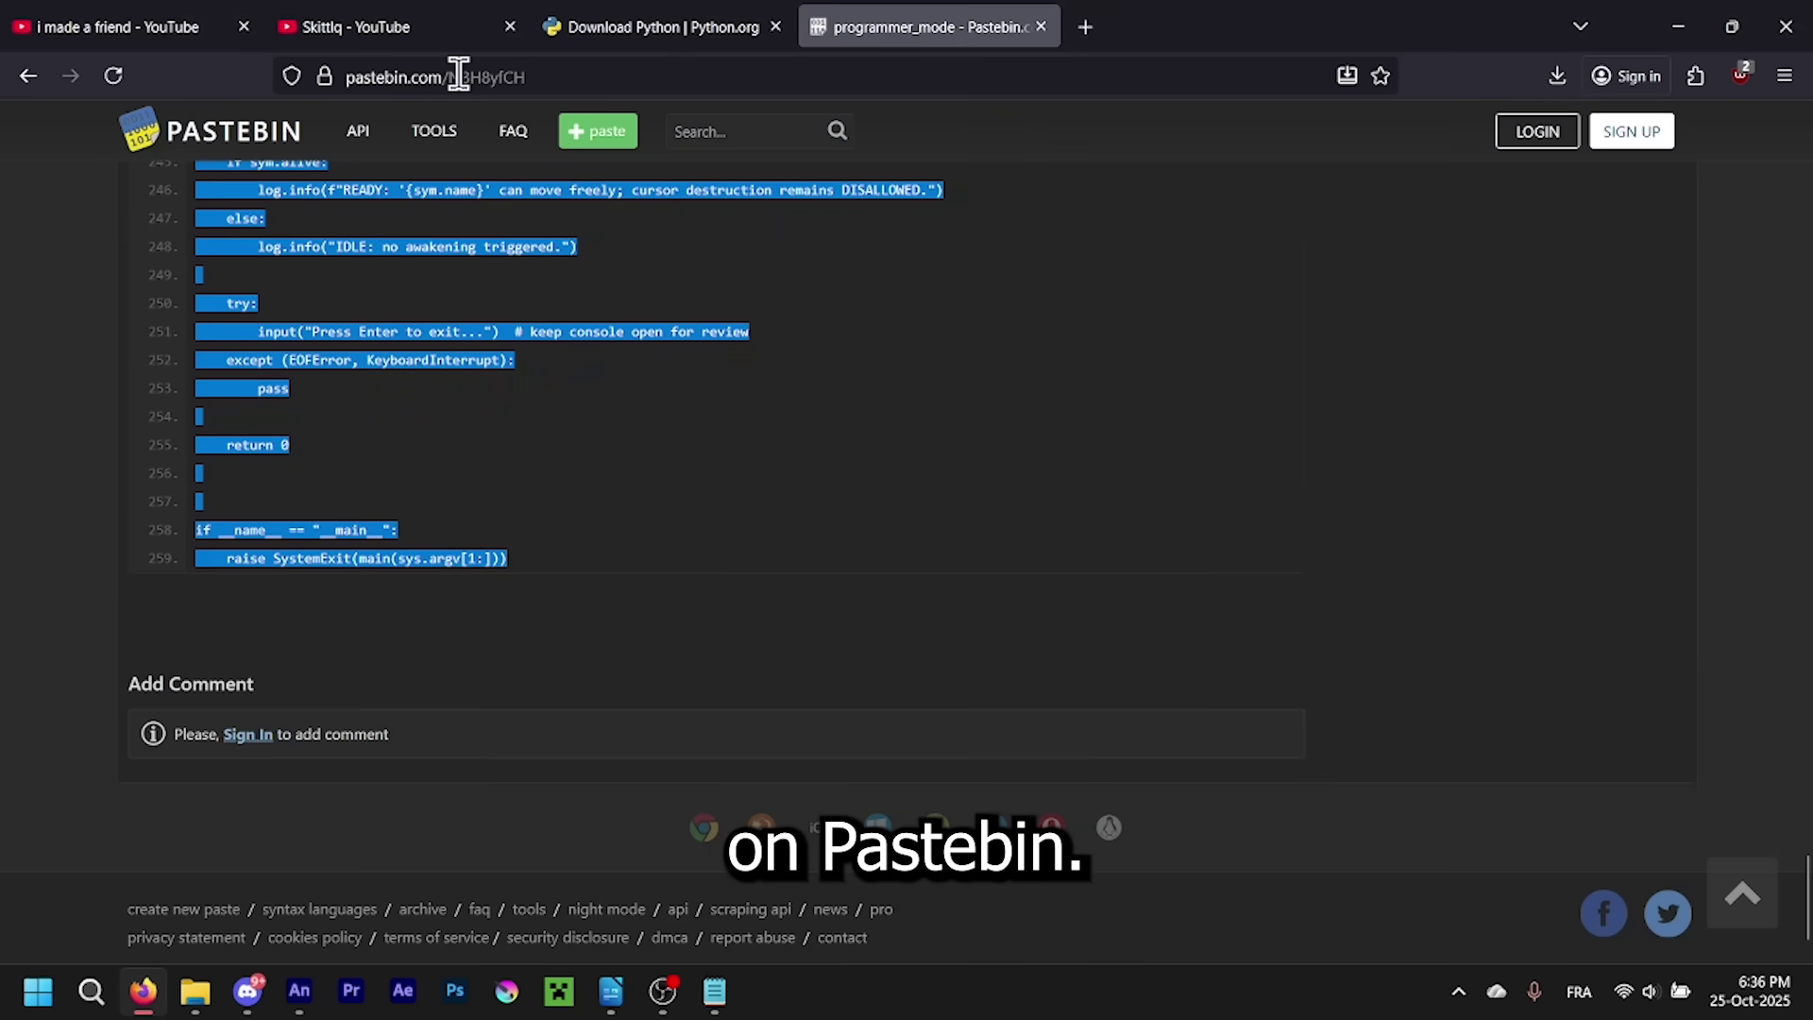
scroll(1049, 596, up, 8)
scroll(1190, 582, up, 8)
scroll(1021, 539, up, 8)
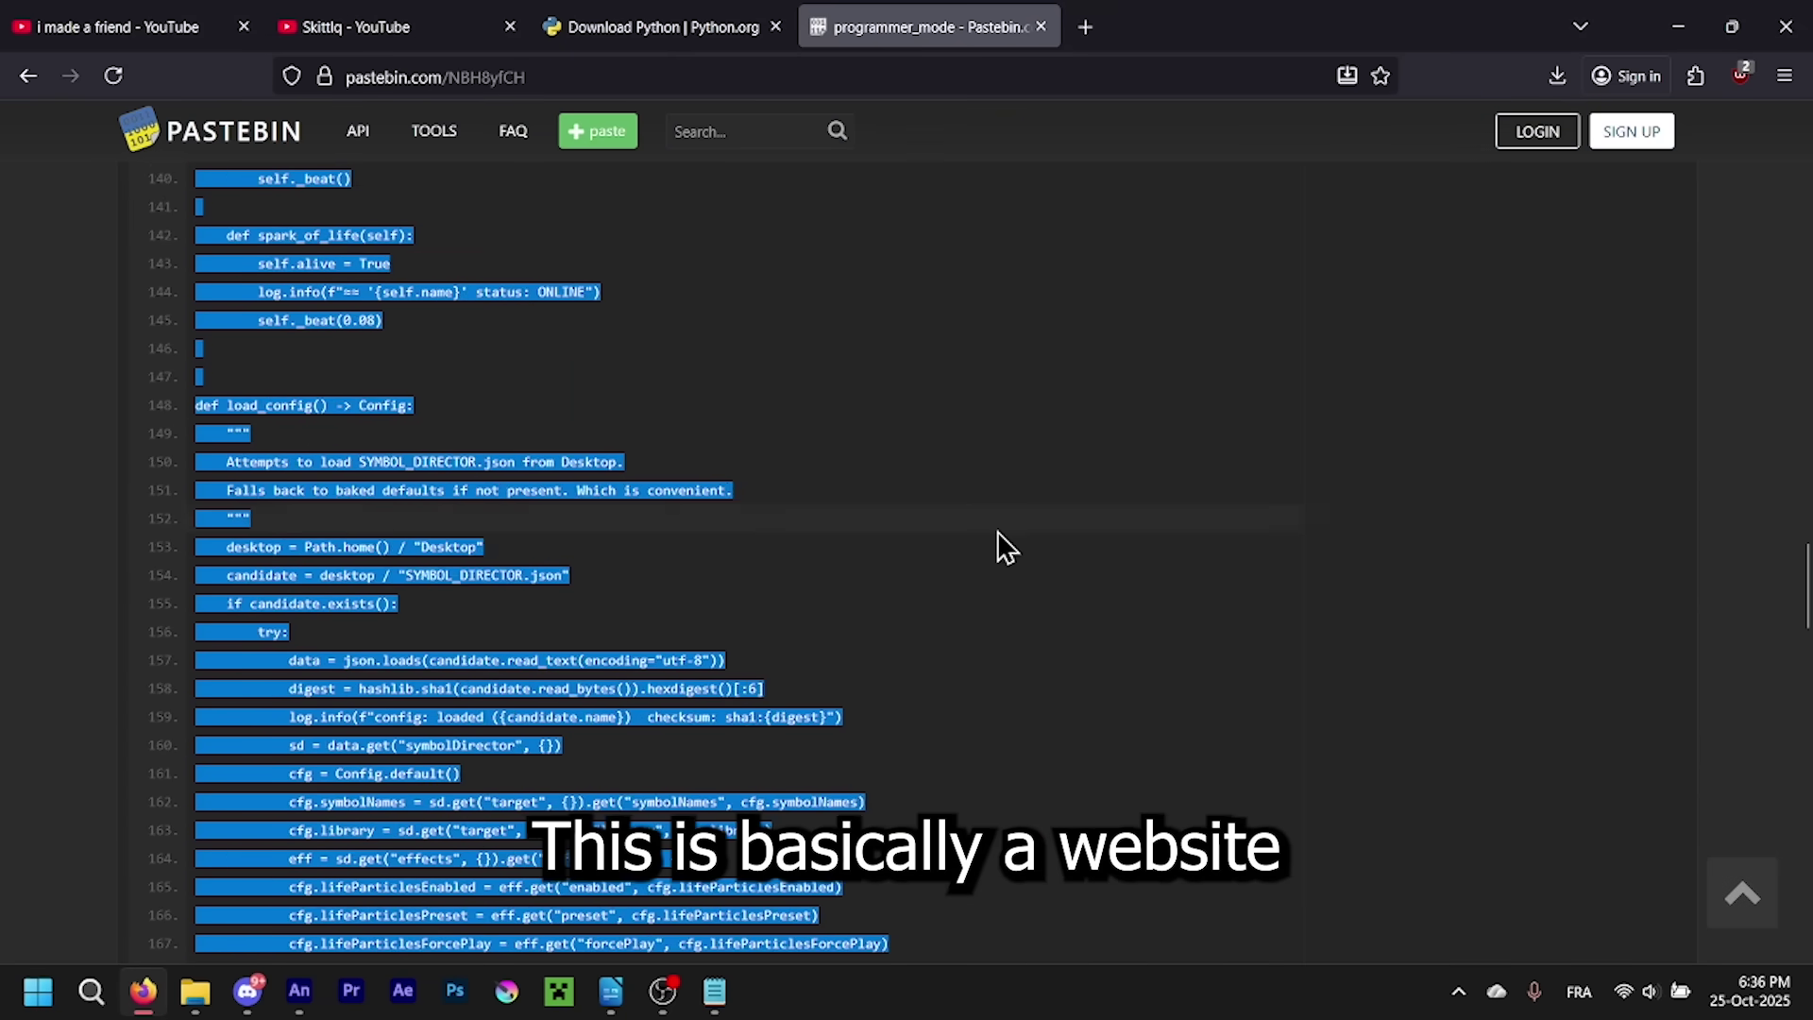
scroll(793, 517, up, 8)
scroll(611, 510, up, 10)
scroll(496, 481, up, 10)
scroll(396, 425, up, 10)
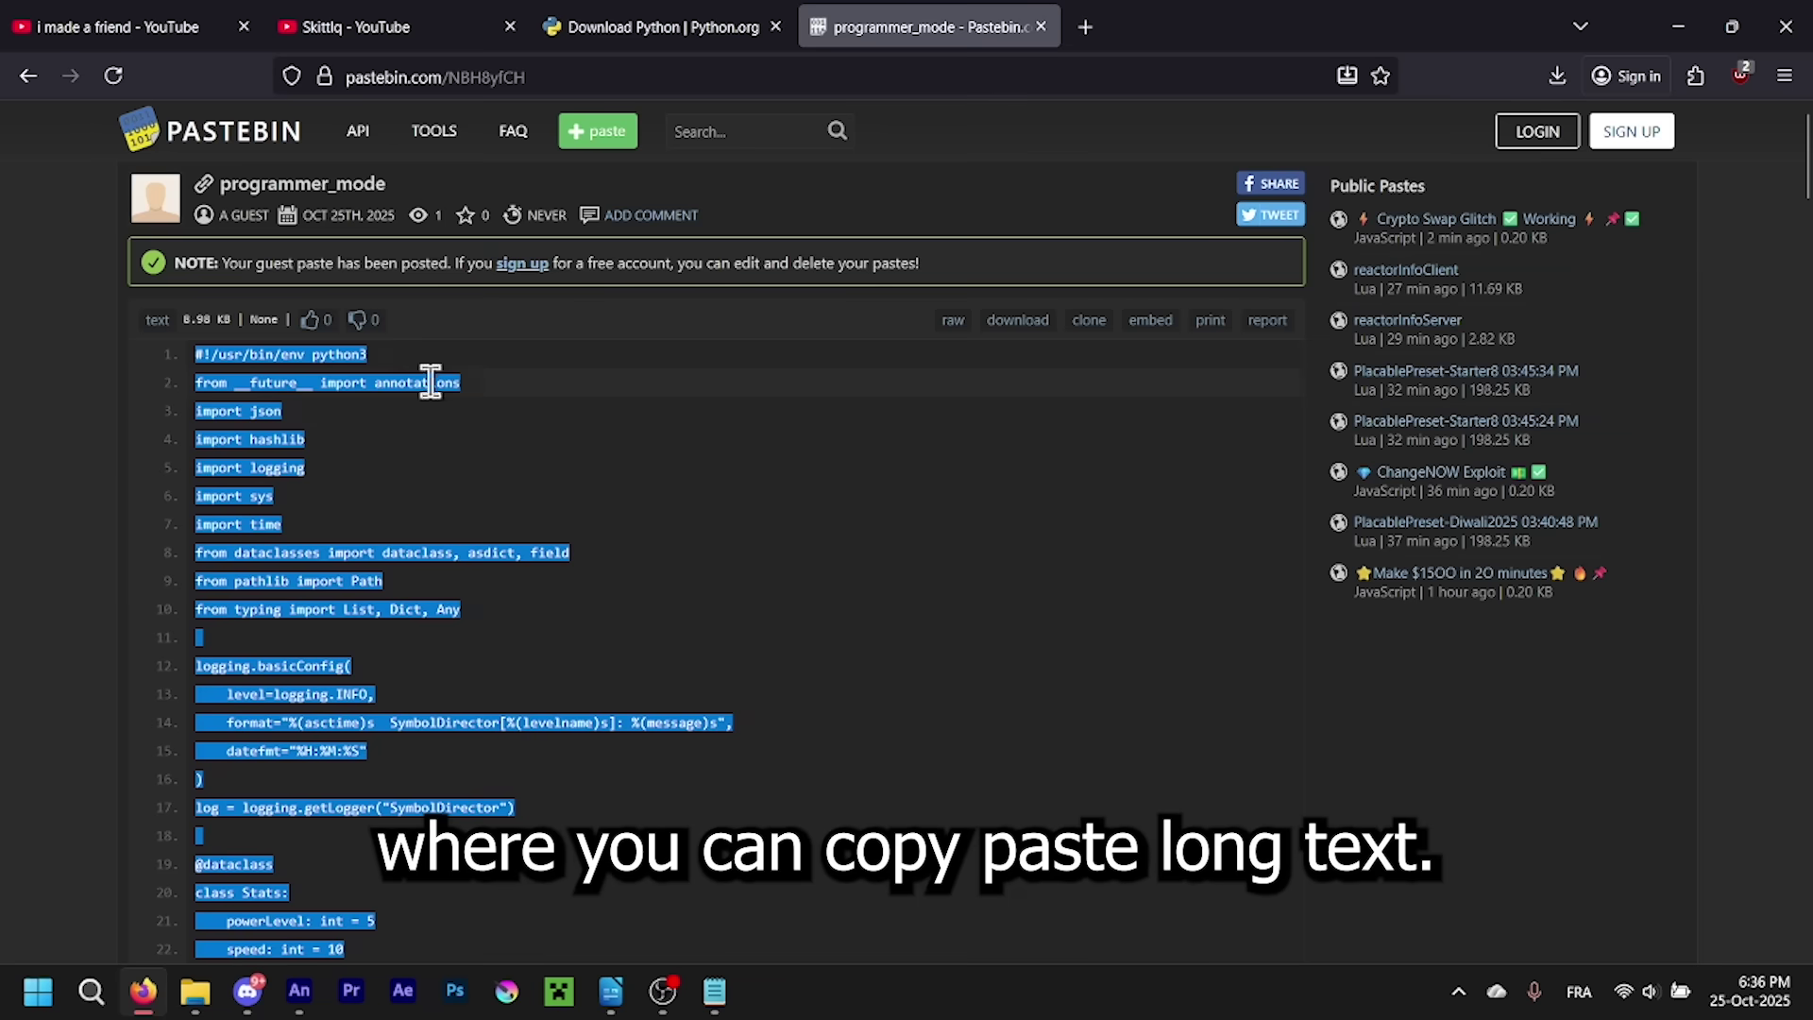
click(215, 357)
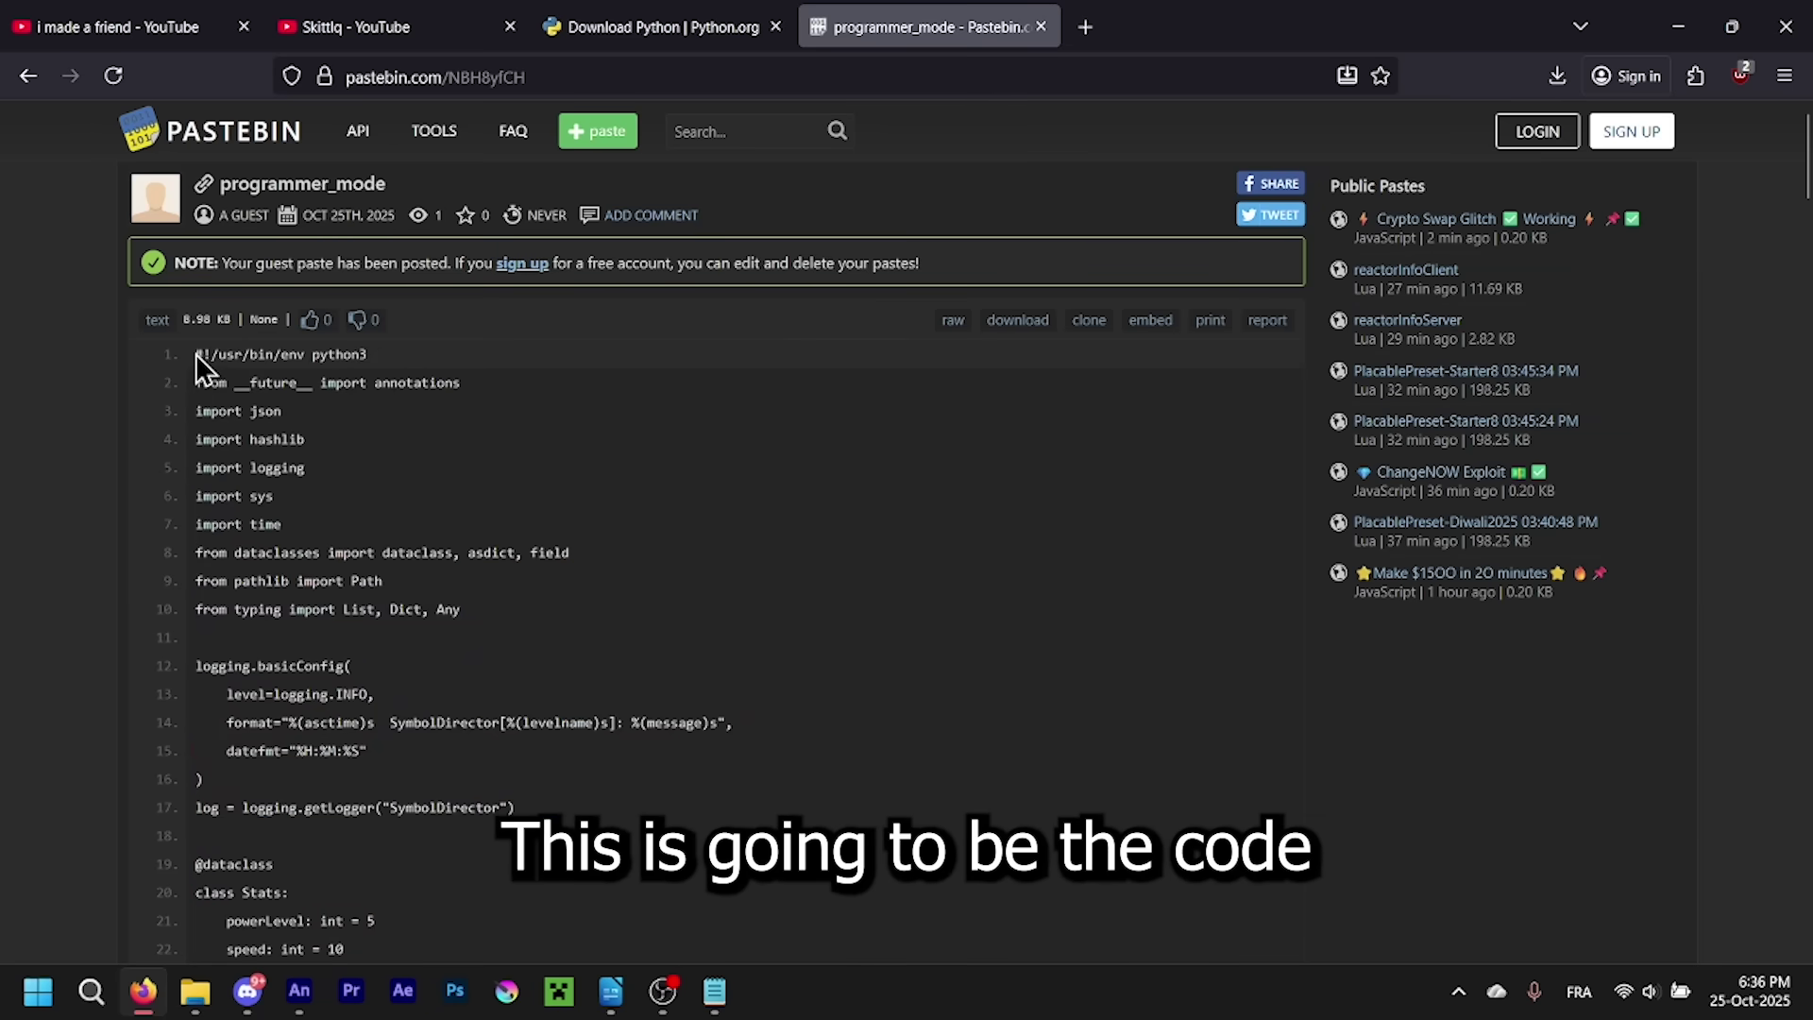
mouse_move(200, 355)
mouse_down()
mouse_move(426, 964)
mouse_move(583, 978)
mouse_up()
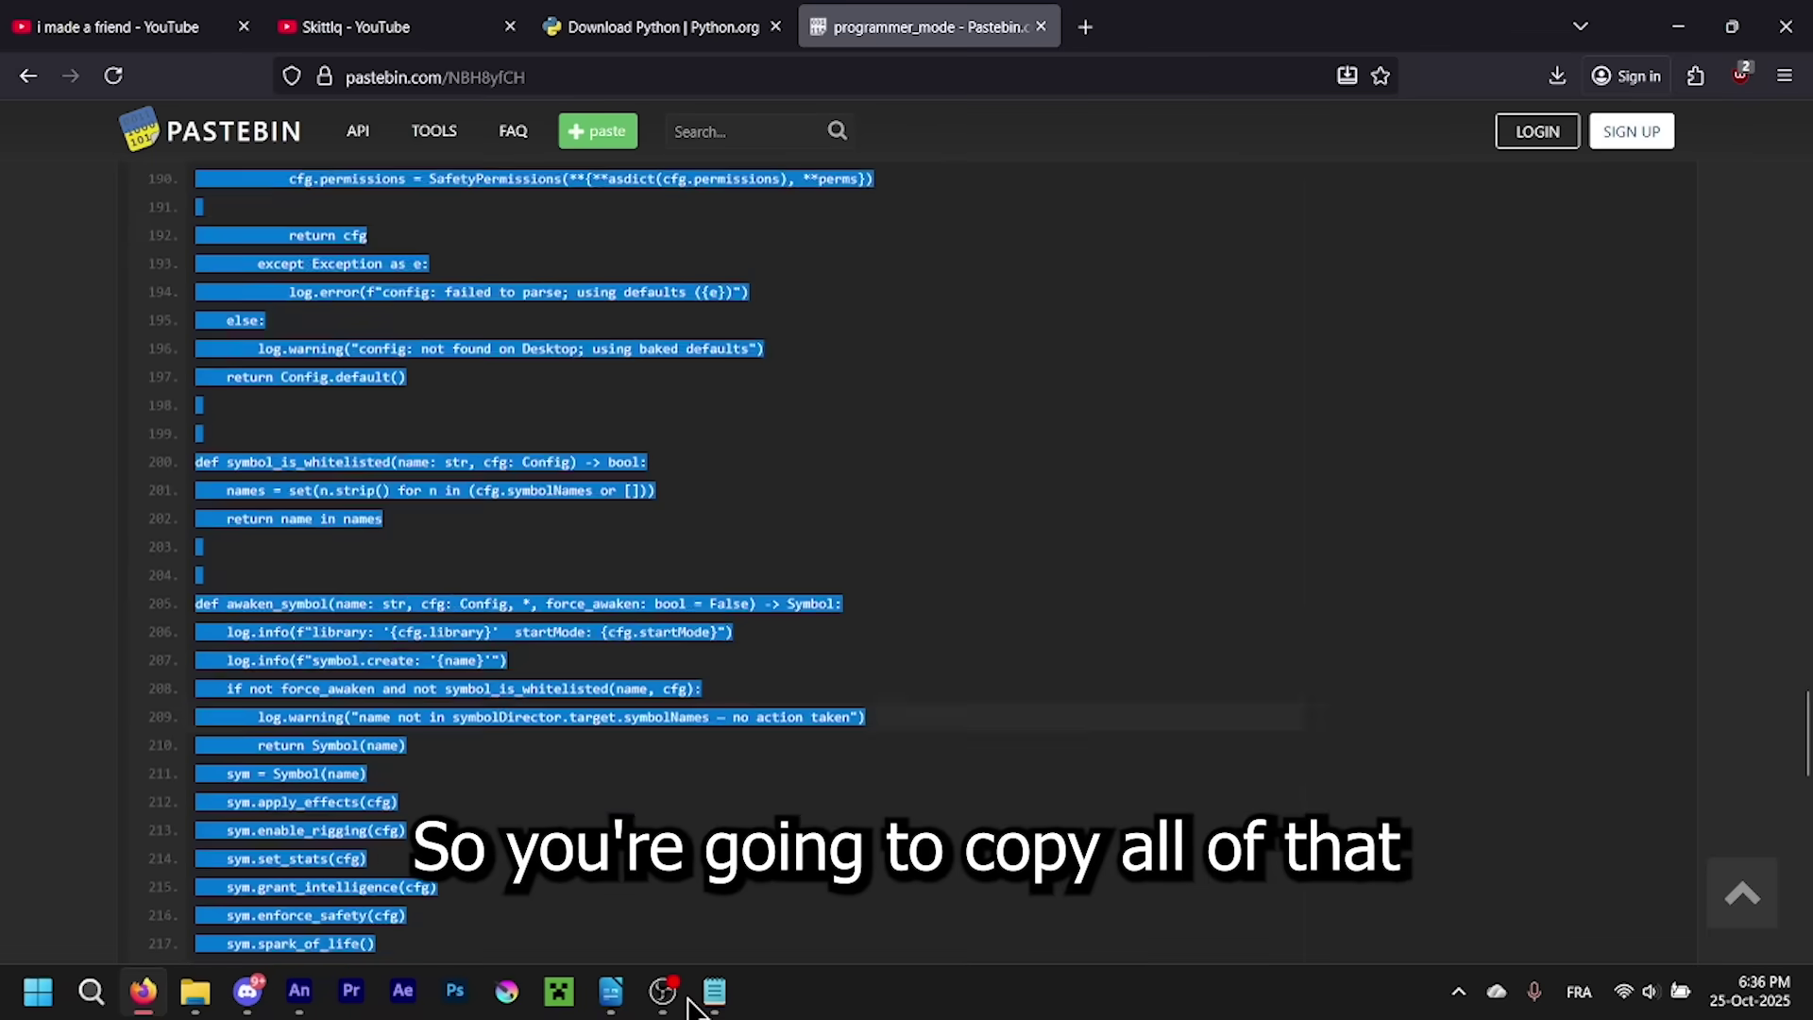
drag(506, 885, 609, 563)
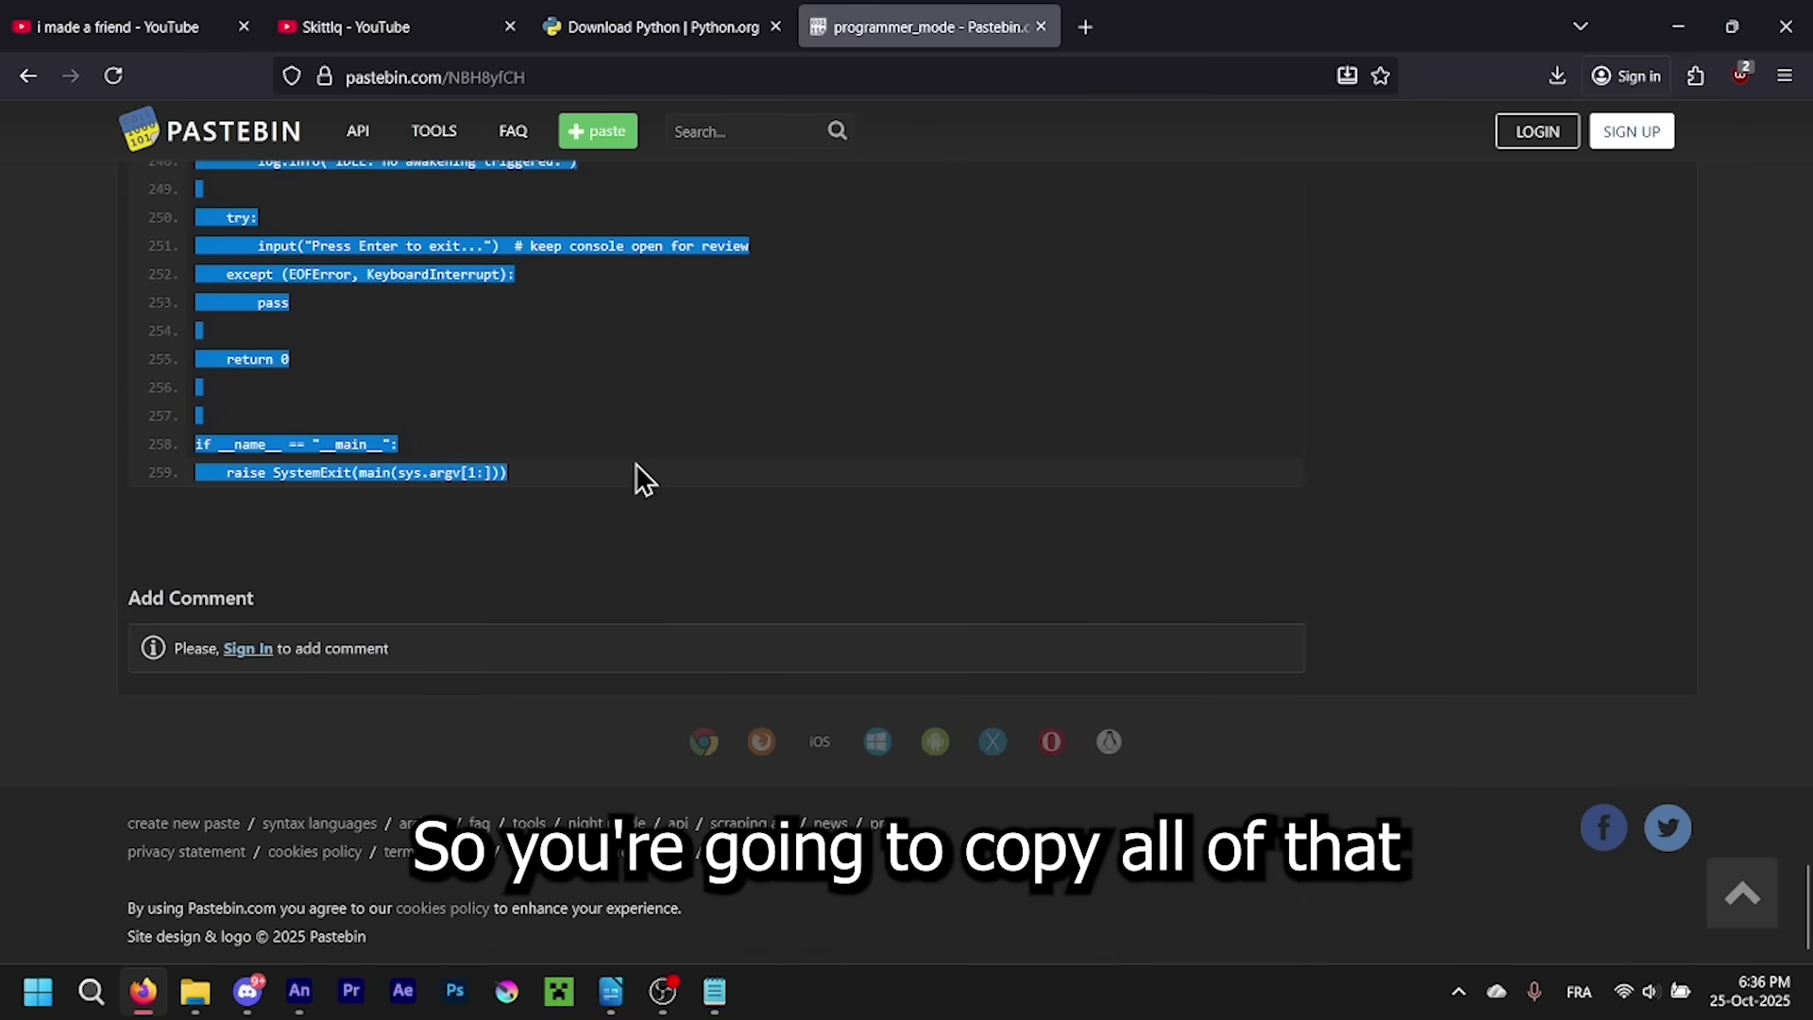
- Paste the programmer_mode script into a new Notepad tab and inspect the self.stats indentation
click(714, 989)
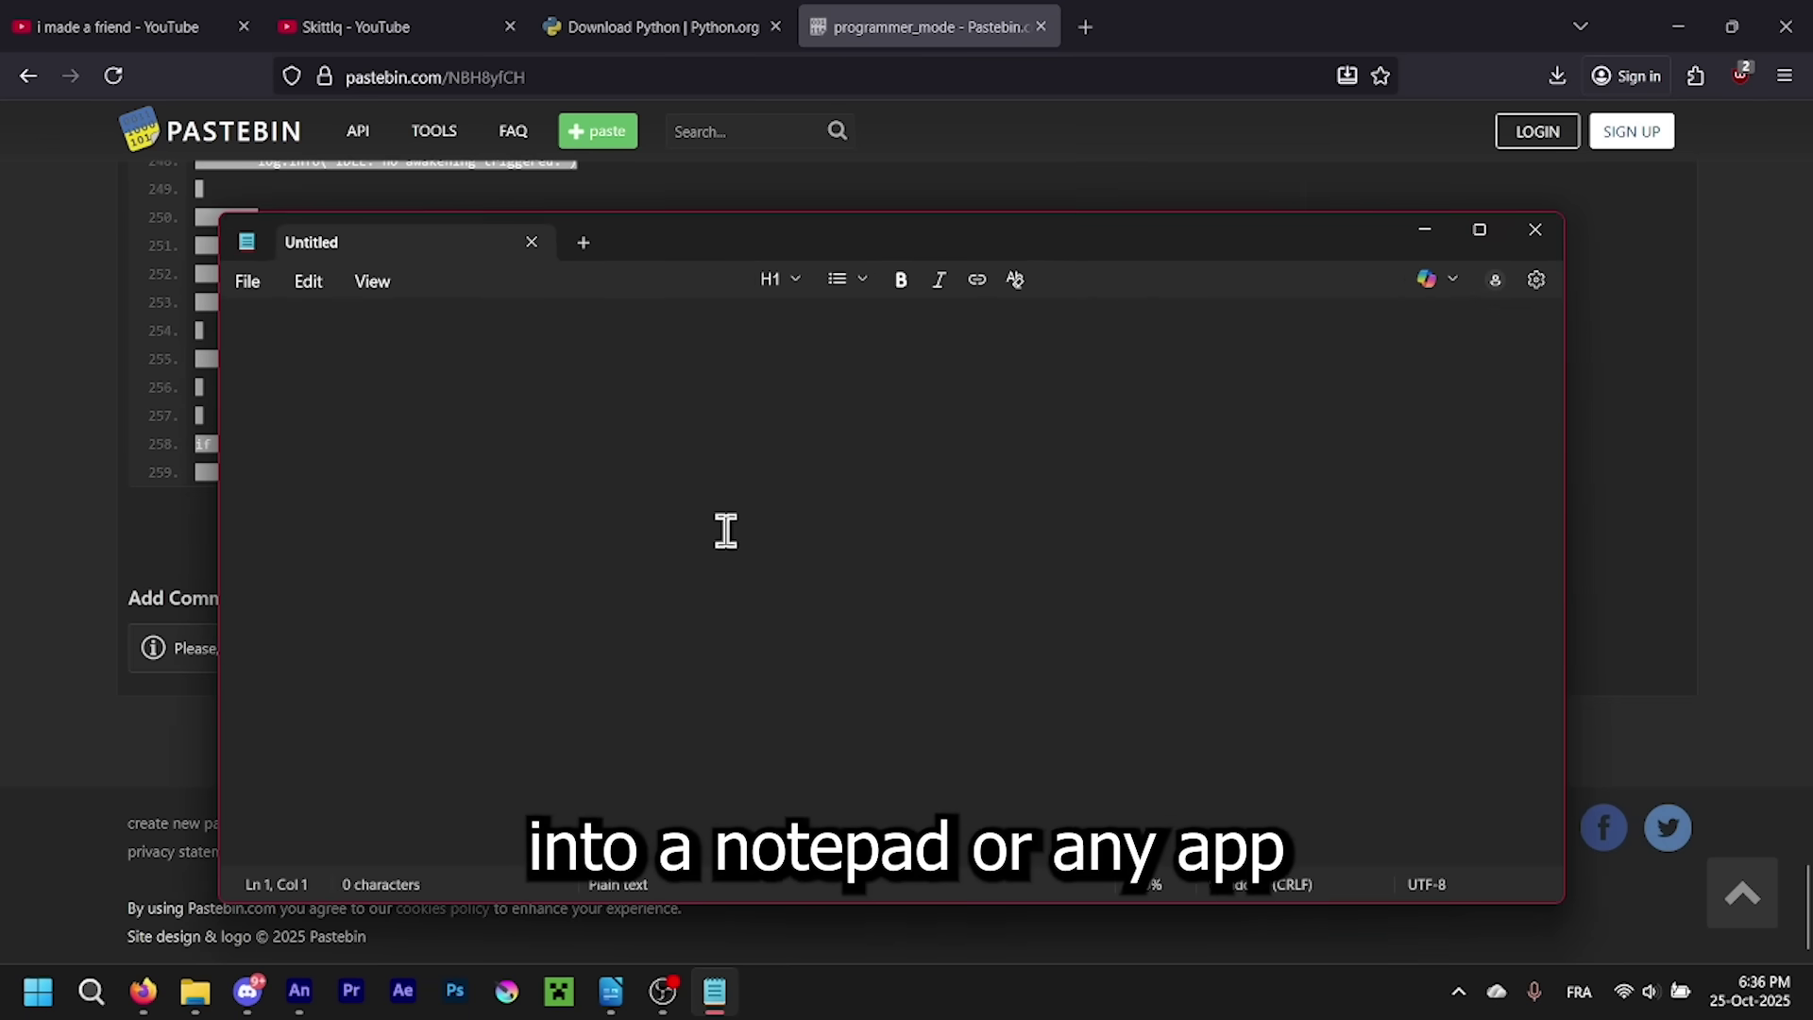
key(ctrl+v)
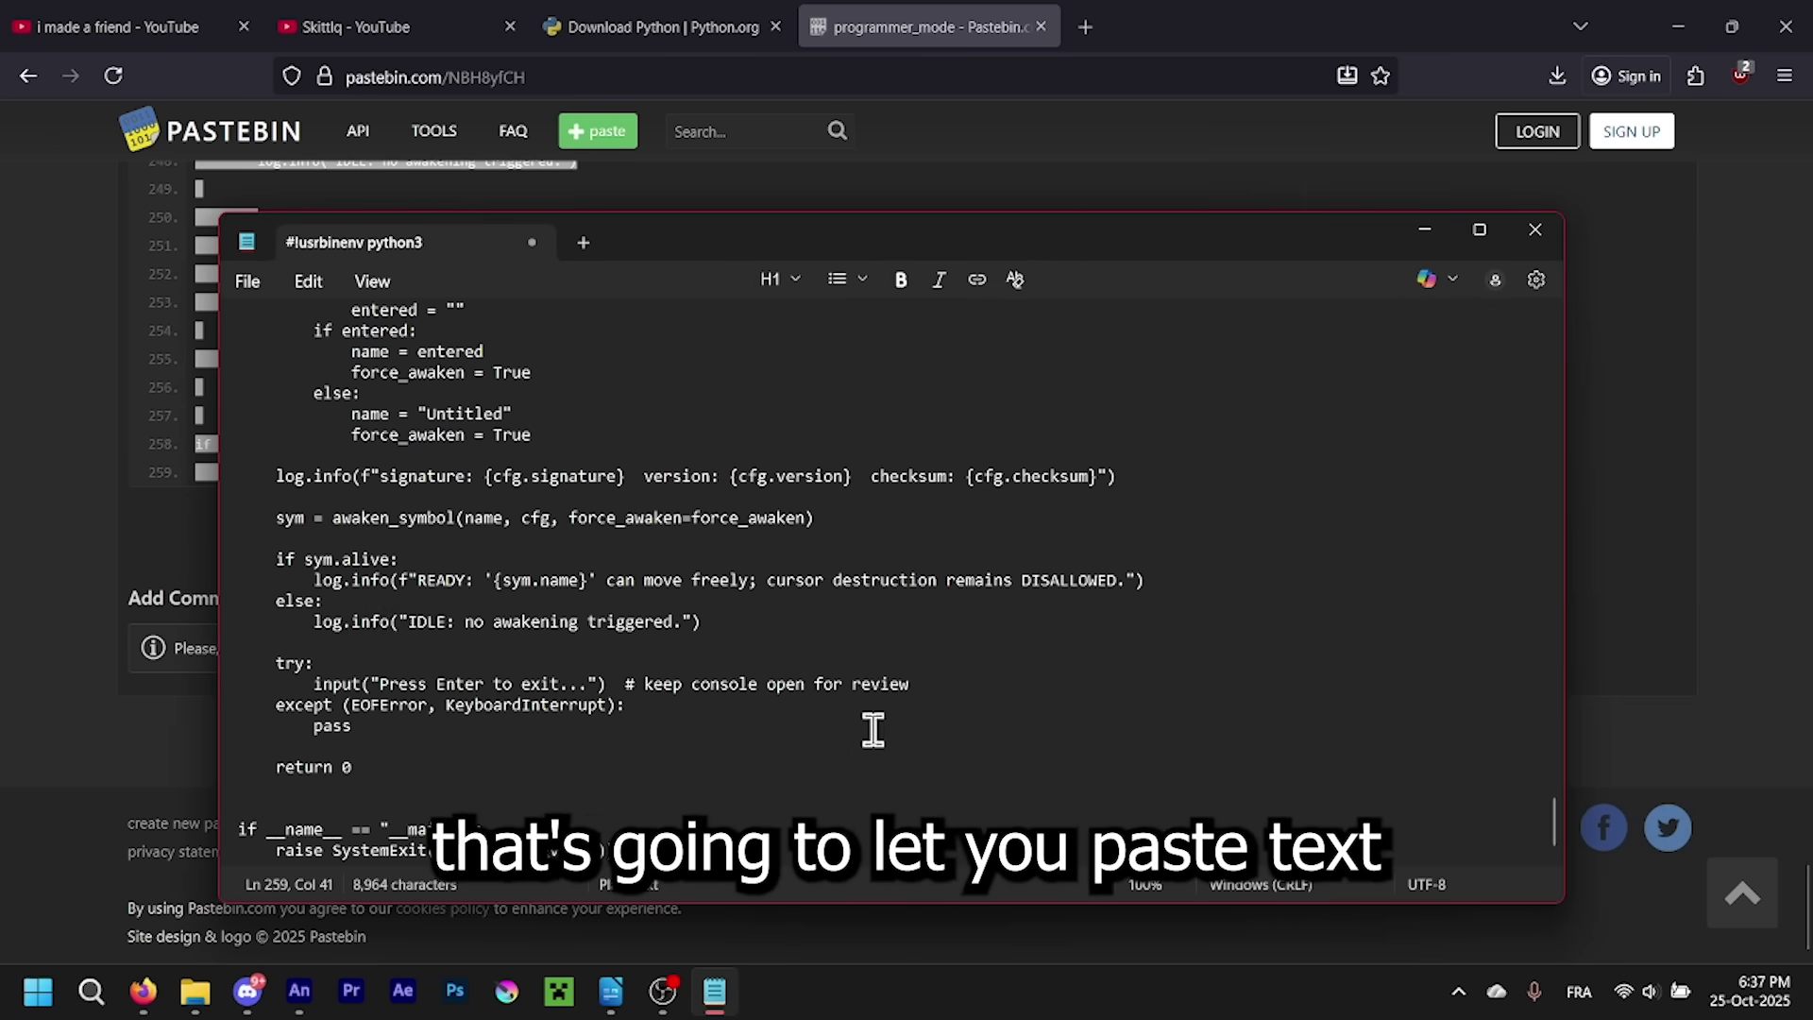
scroll(782, 801, up, 2)
scroll(757, 757, up, 8)
scroll(696, 733, up, 12)
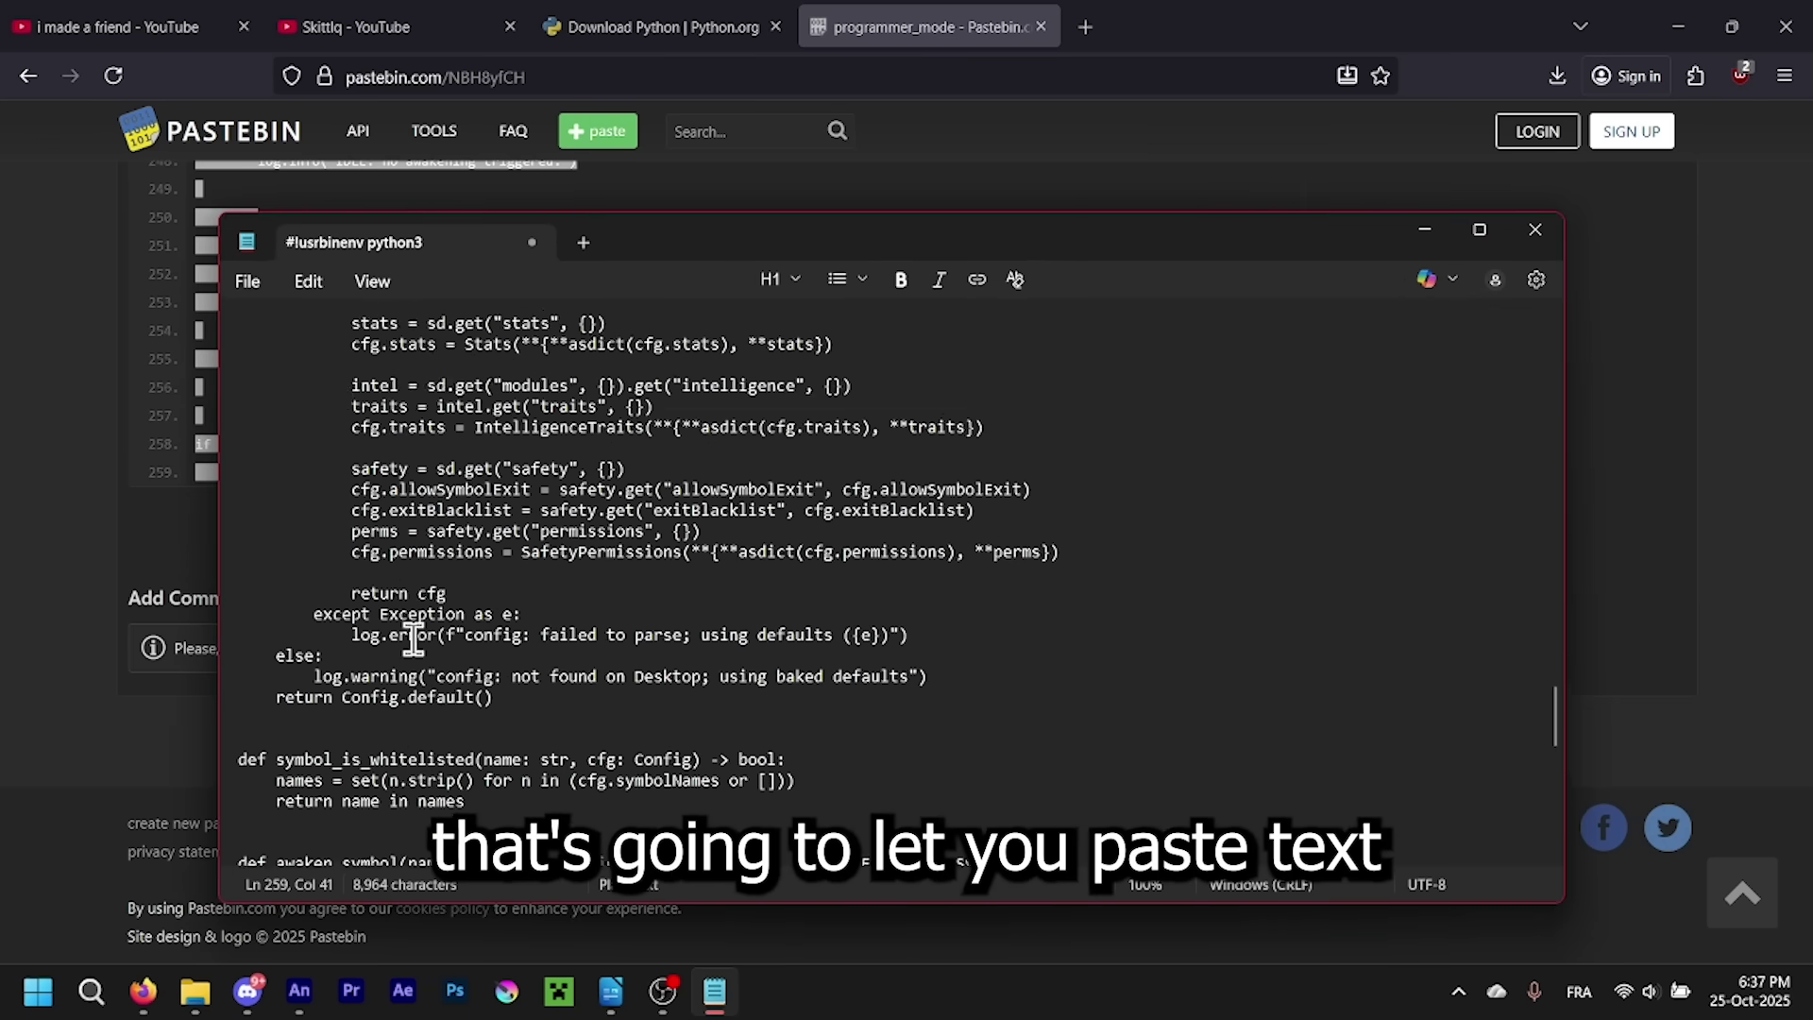
scroll(405, 637, up, 10)
scroll(405, 619, up, 6)
scroll(377, 547, up, 6)
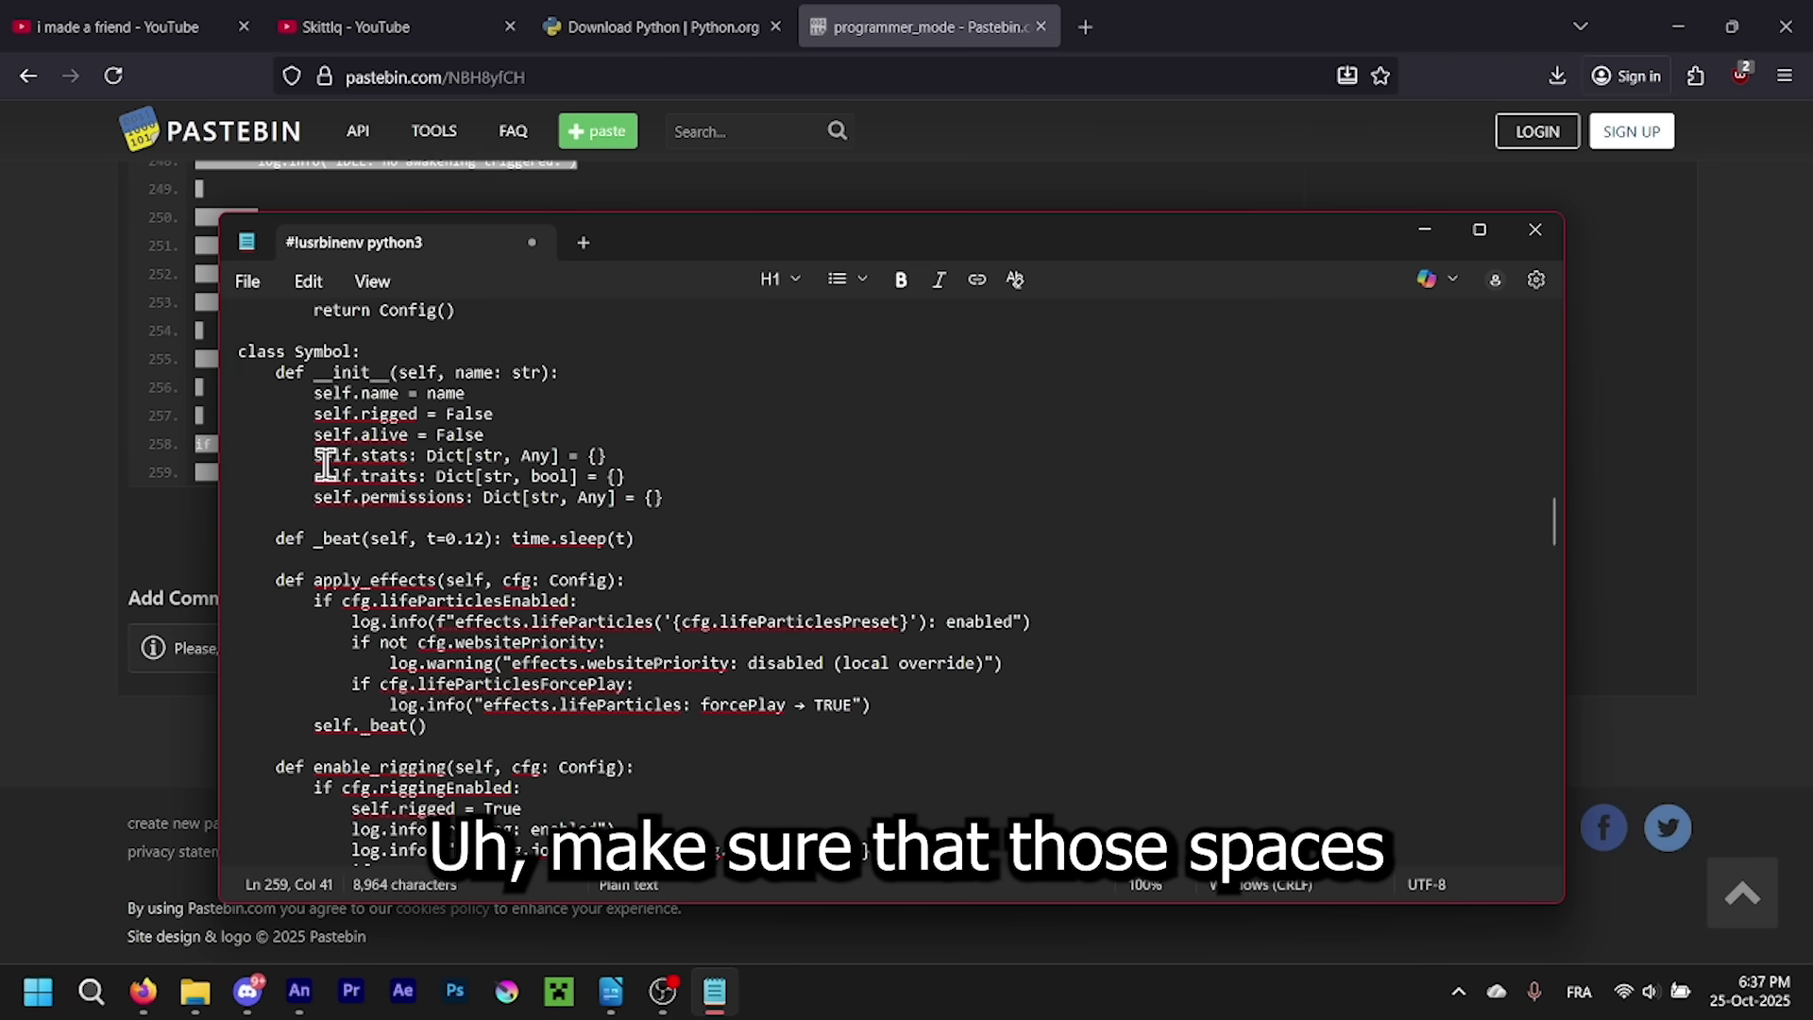
drag(323, 462, 251, 465)
click(267, 463)
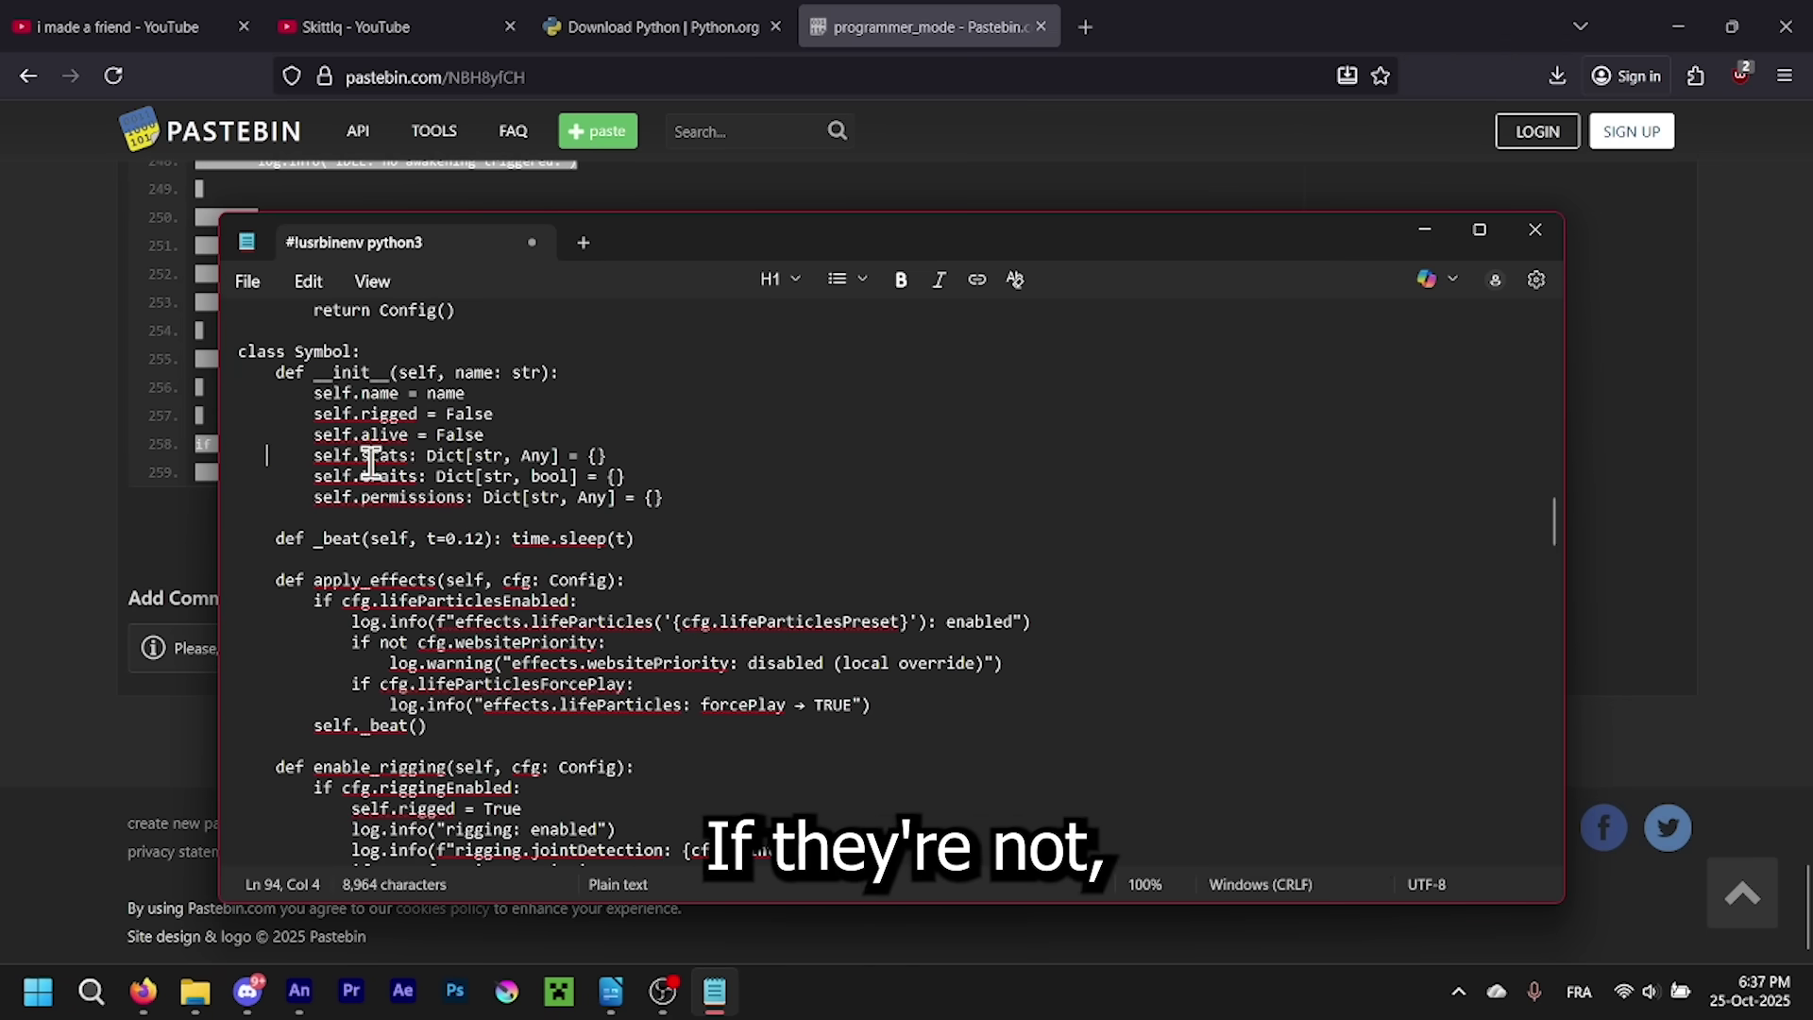
scroll(531, 568, up, 4)
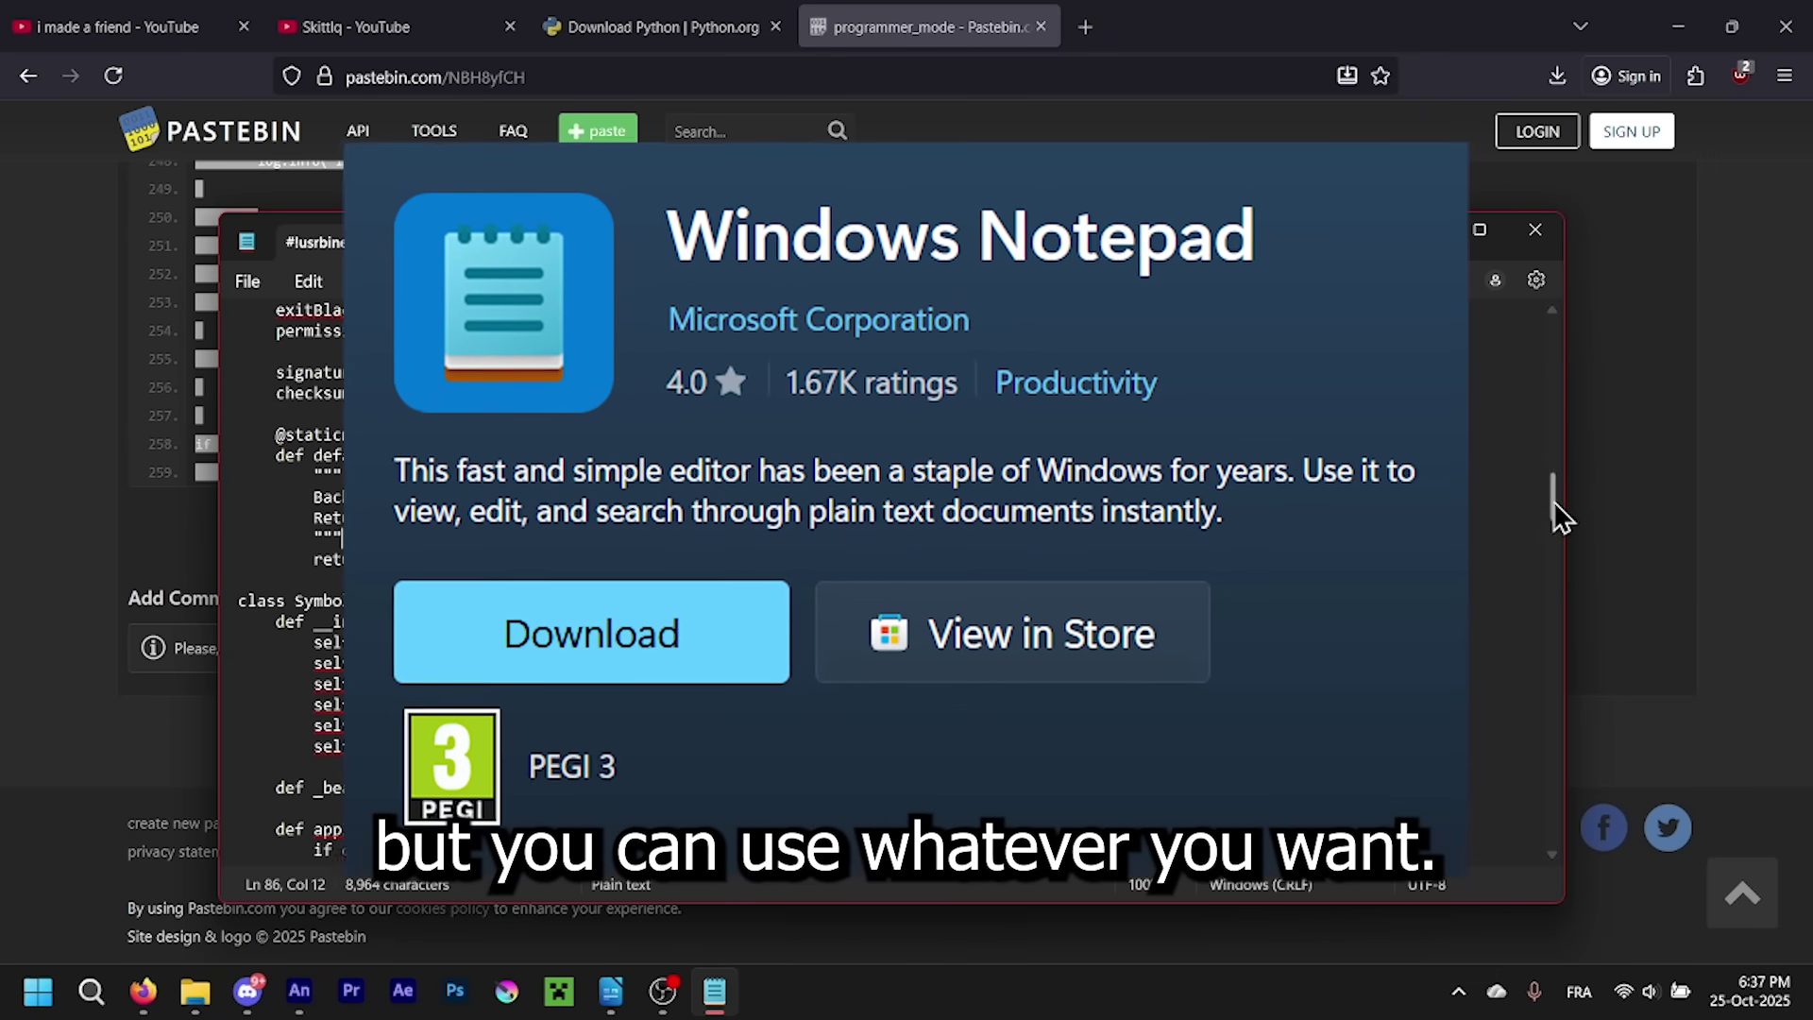
drag(1554, 501, 1527, 349)
scroll(498, 601, down, 3)
- Edit the strength value of 20 in class Stats
click(497, 600)
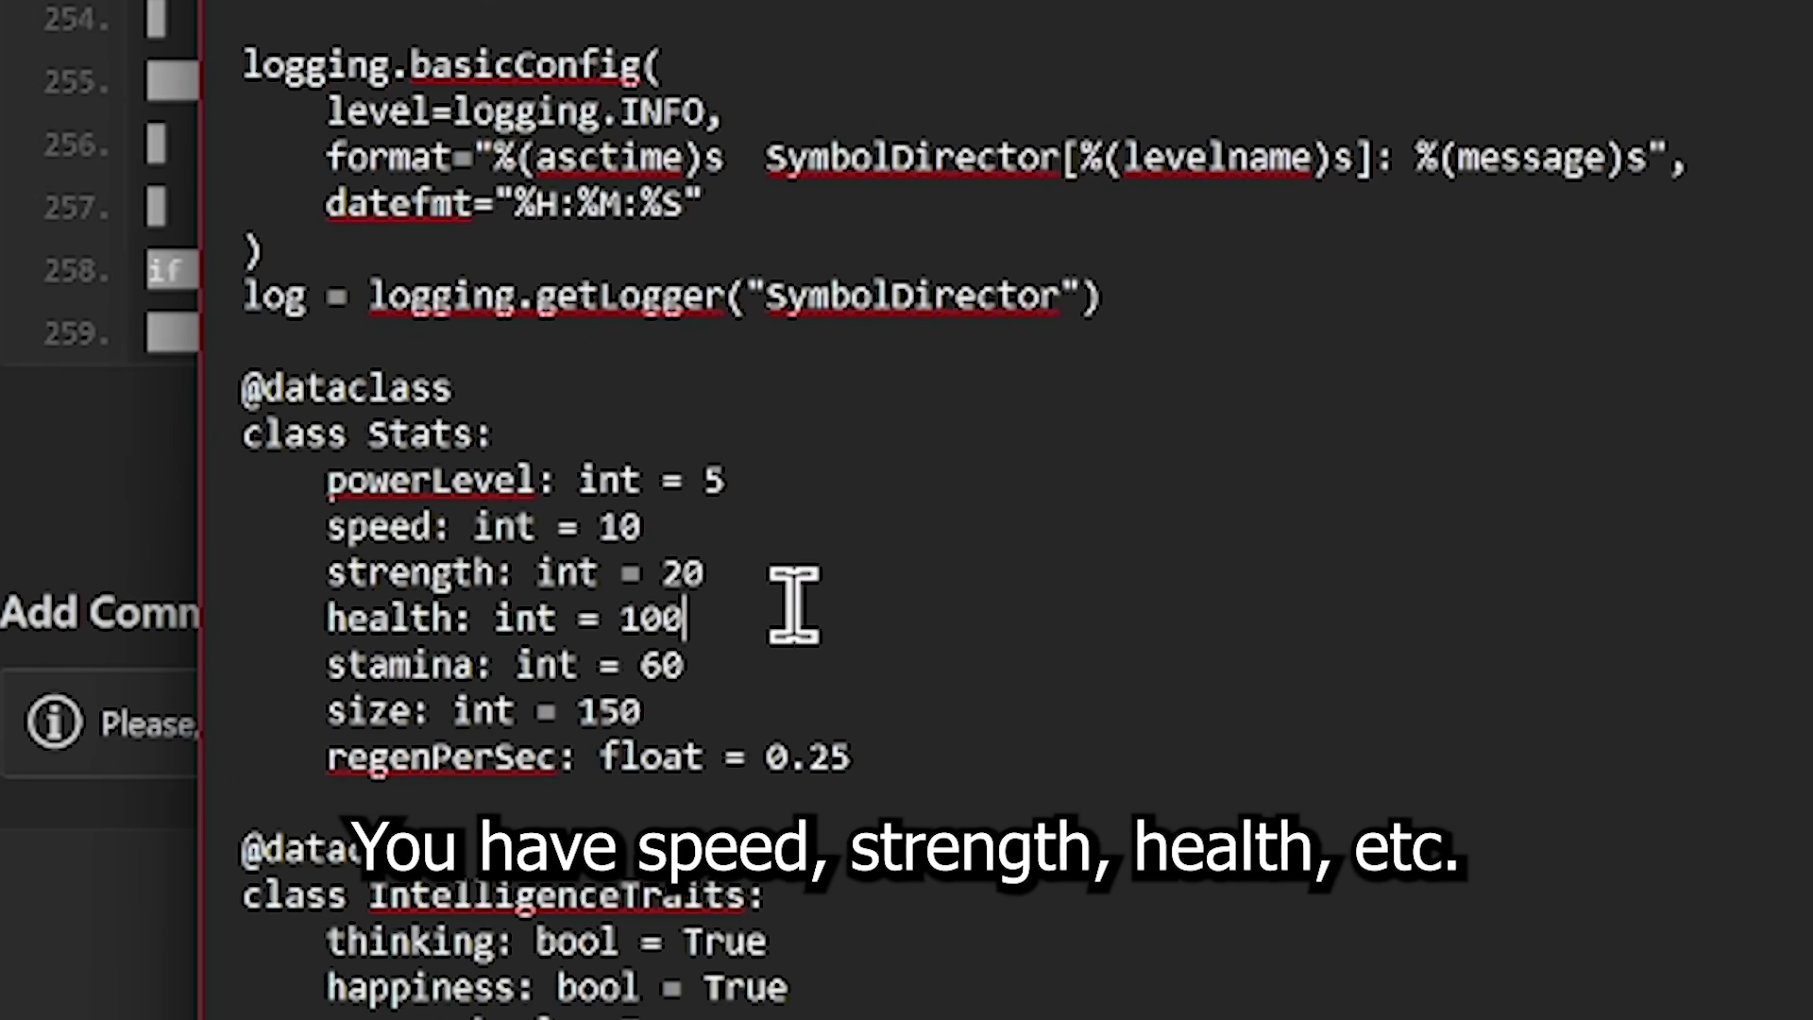
click(680, 573)
key(BackSpace)
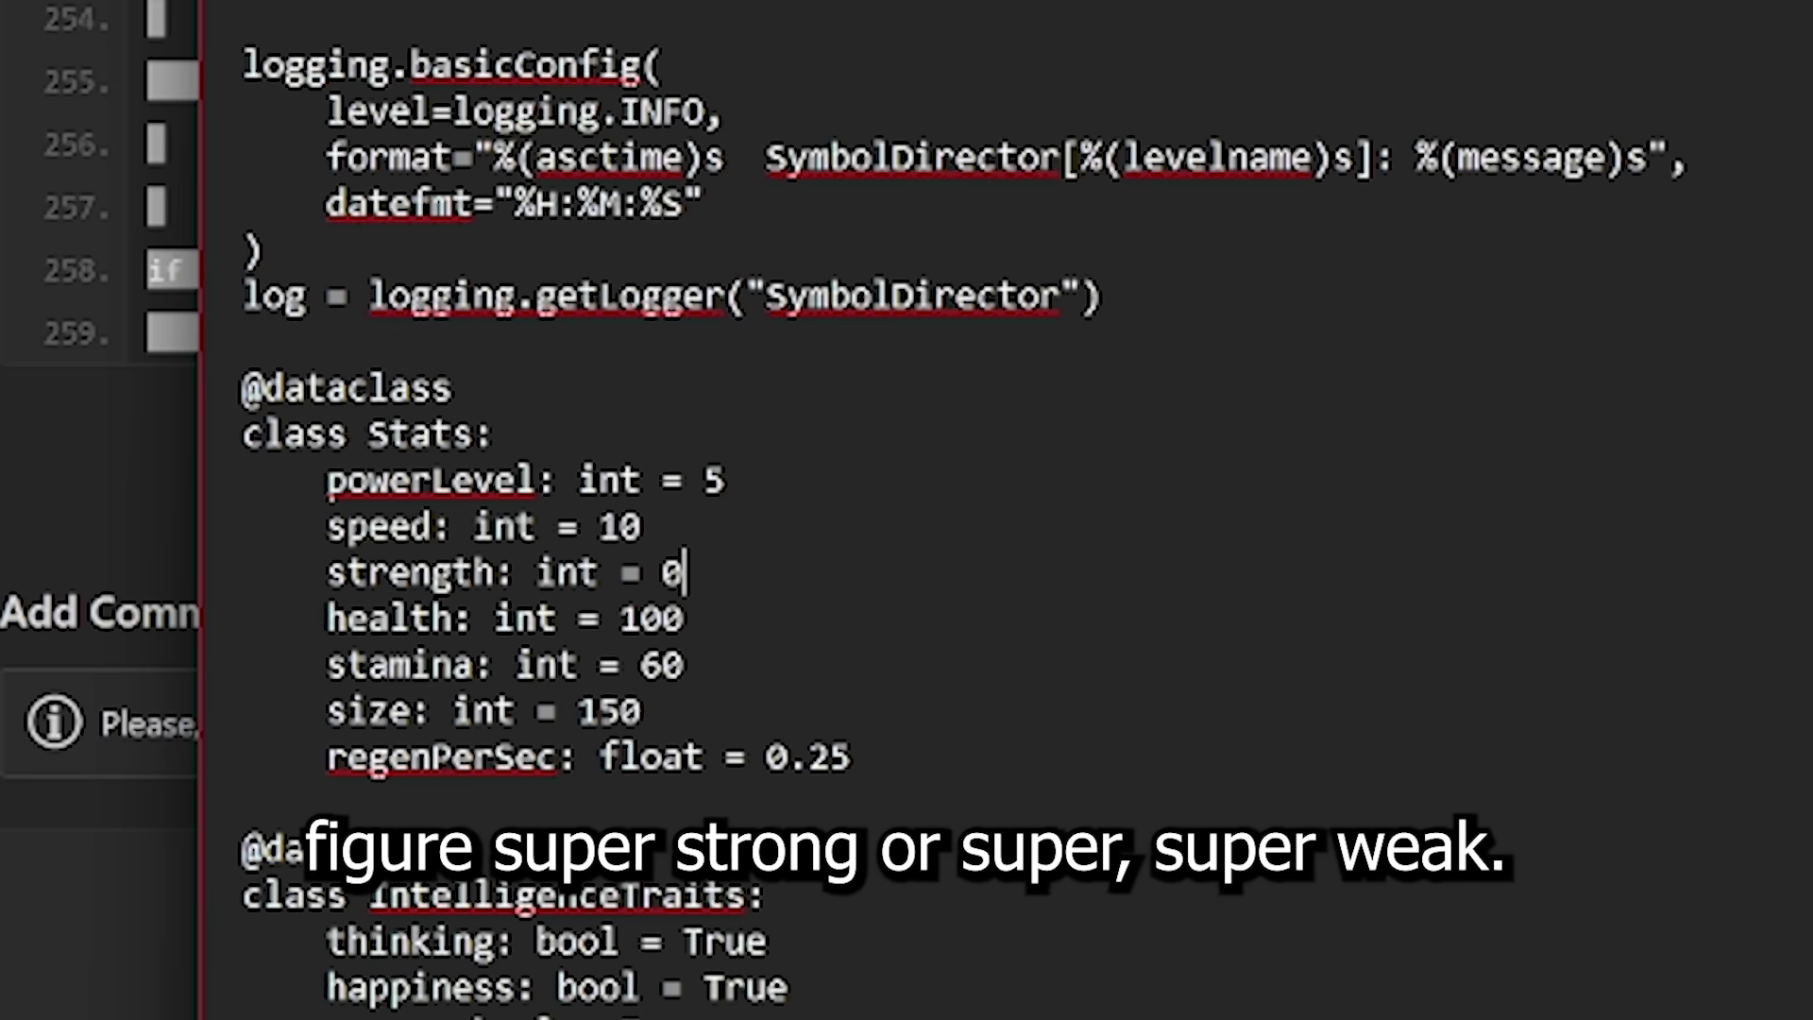
text(2)
key(BackSpace)
text(20)
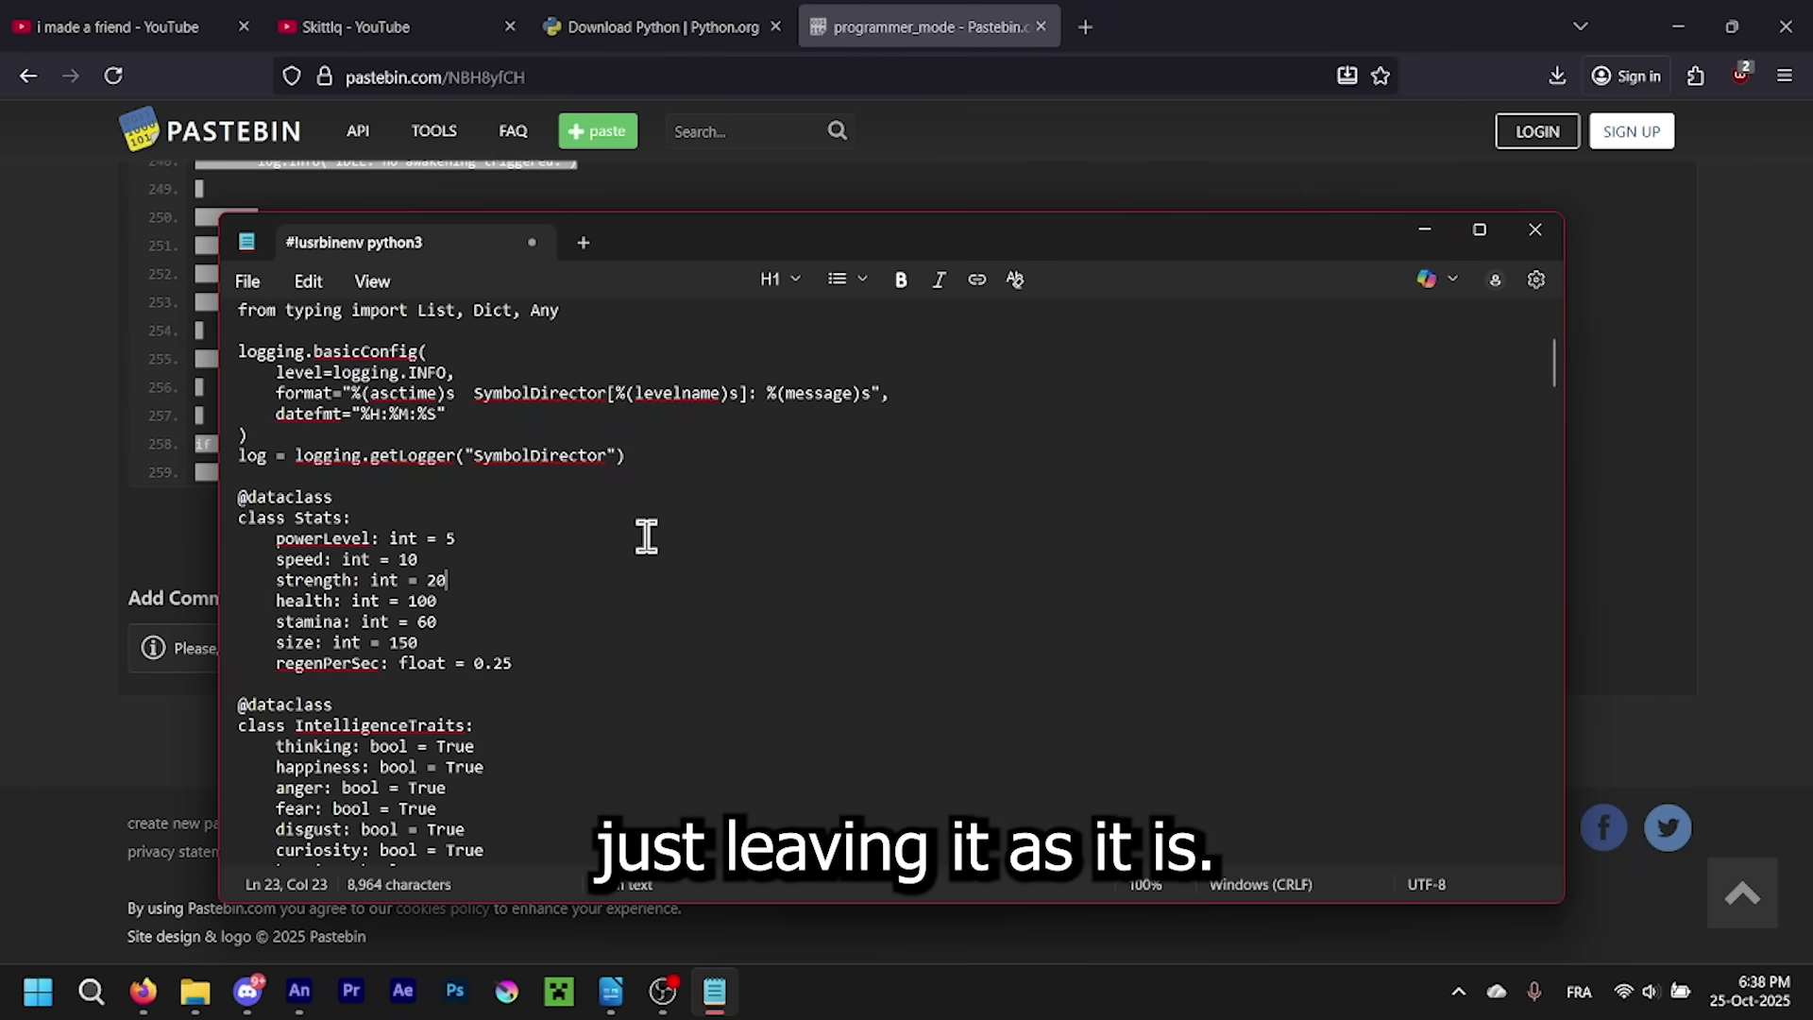
scroll(643, 539, down, 3)
scroll(610, 503, down, 3)
scroll(507, 437, up, 3)
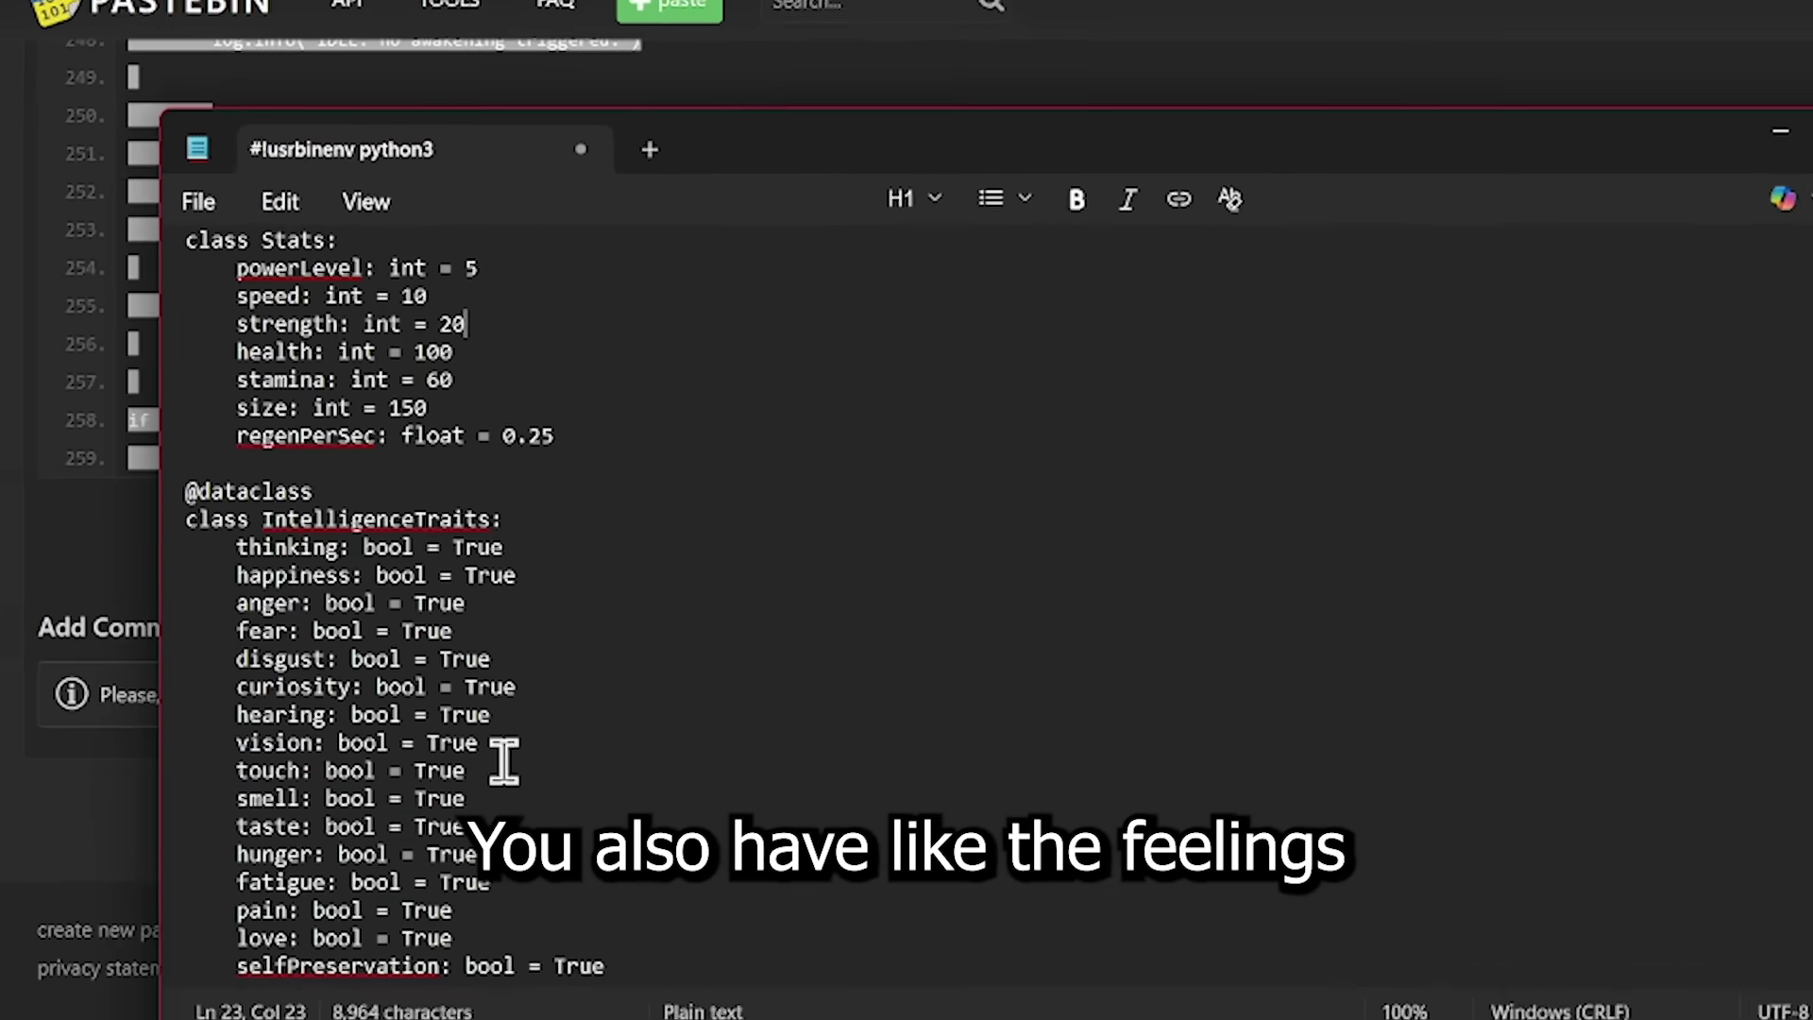
scroll(506, 761, down, 3)
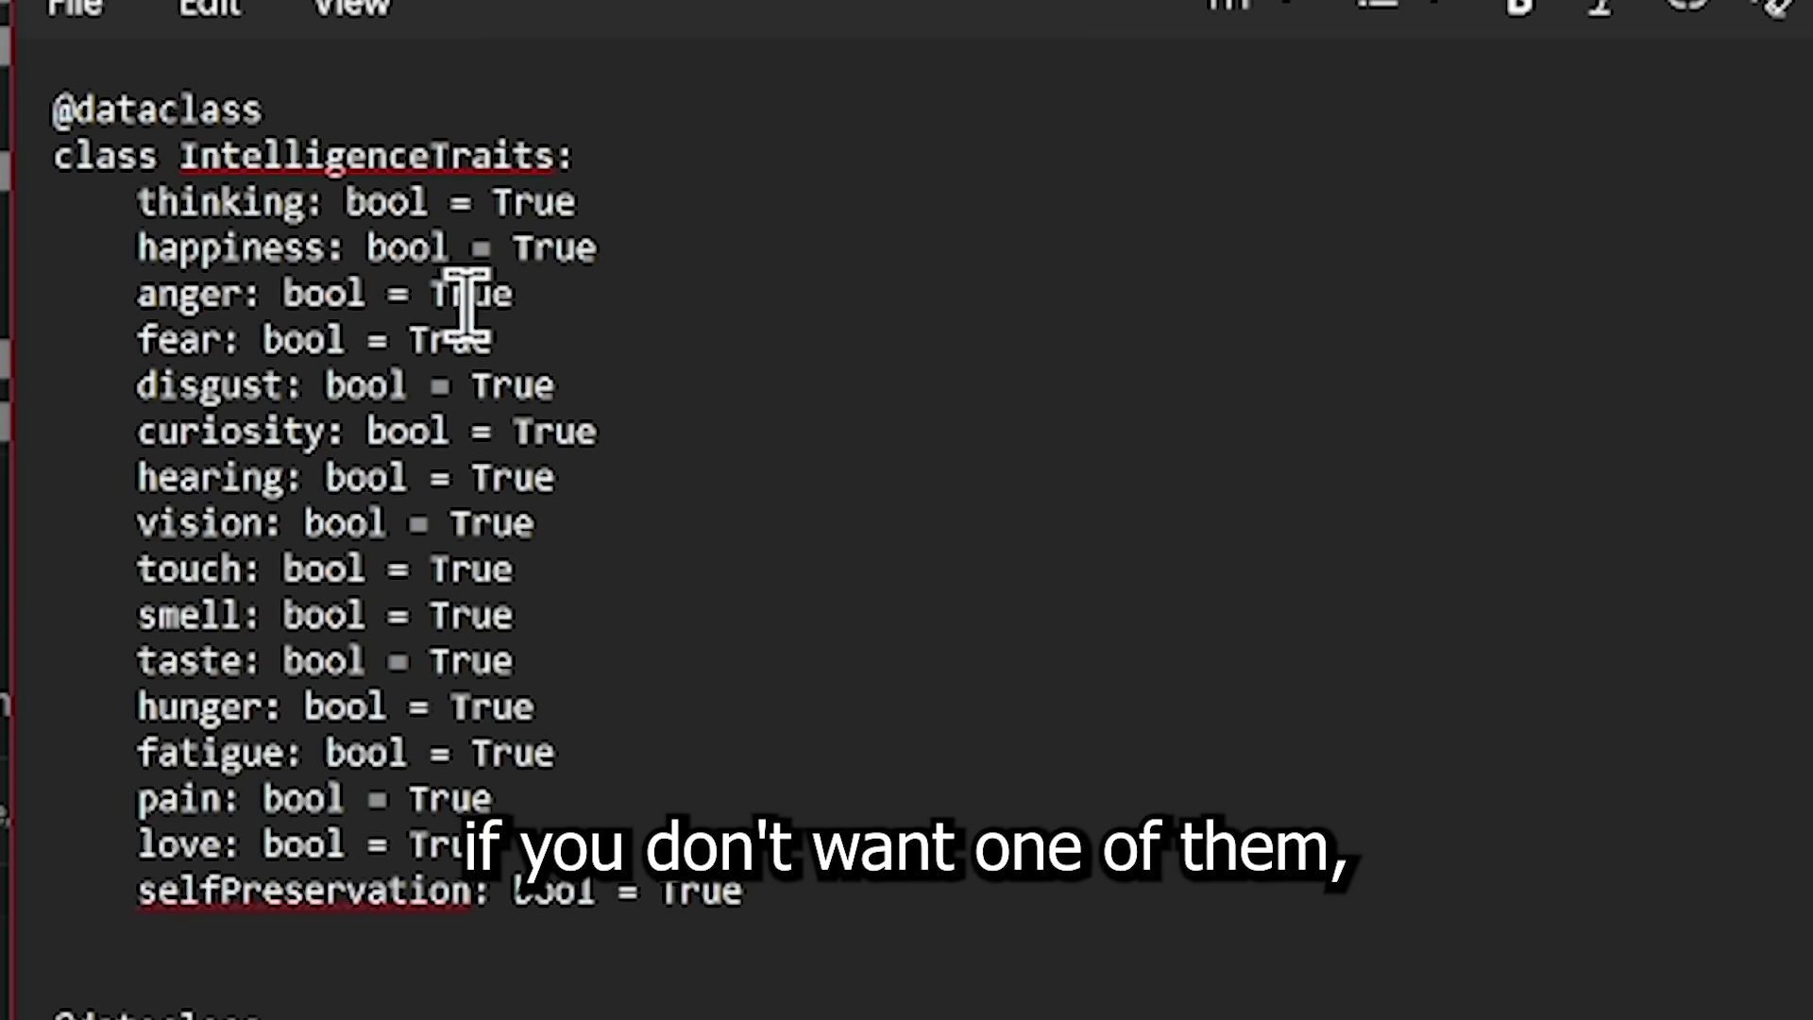
- Erase the smell trait's False value and the happiness trait's value
click(529, 613)
text(Fals)
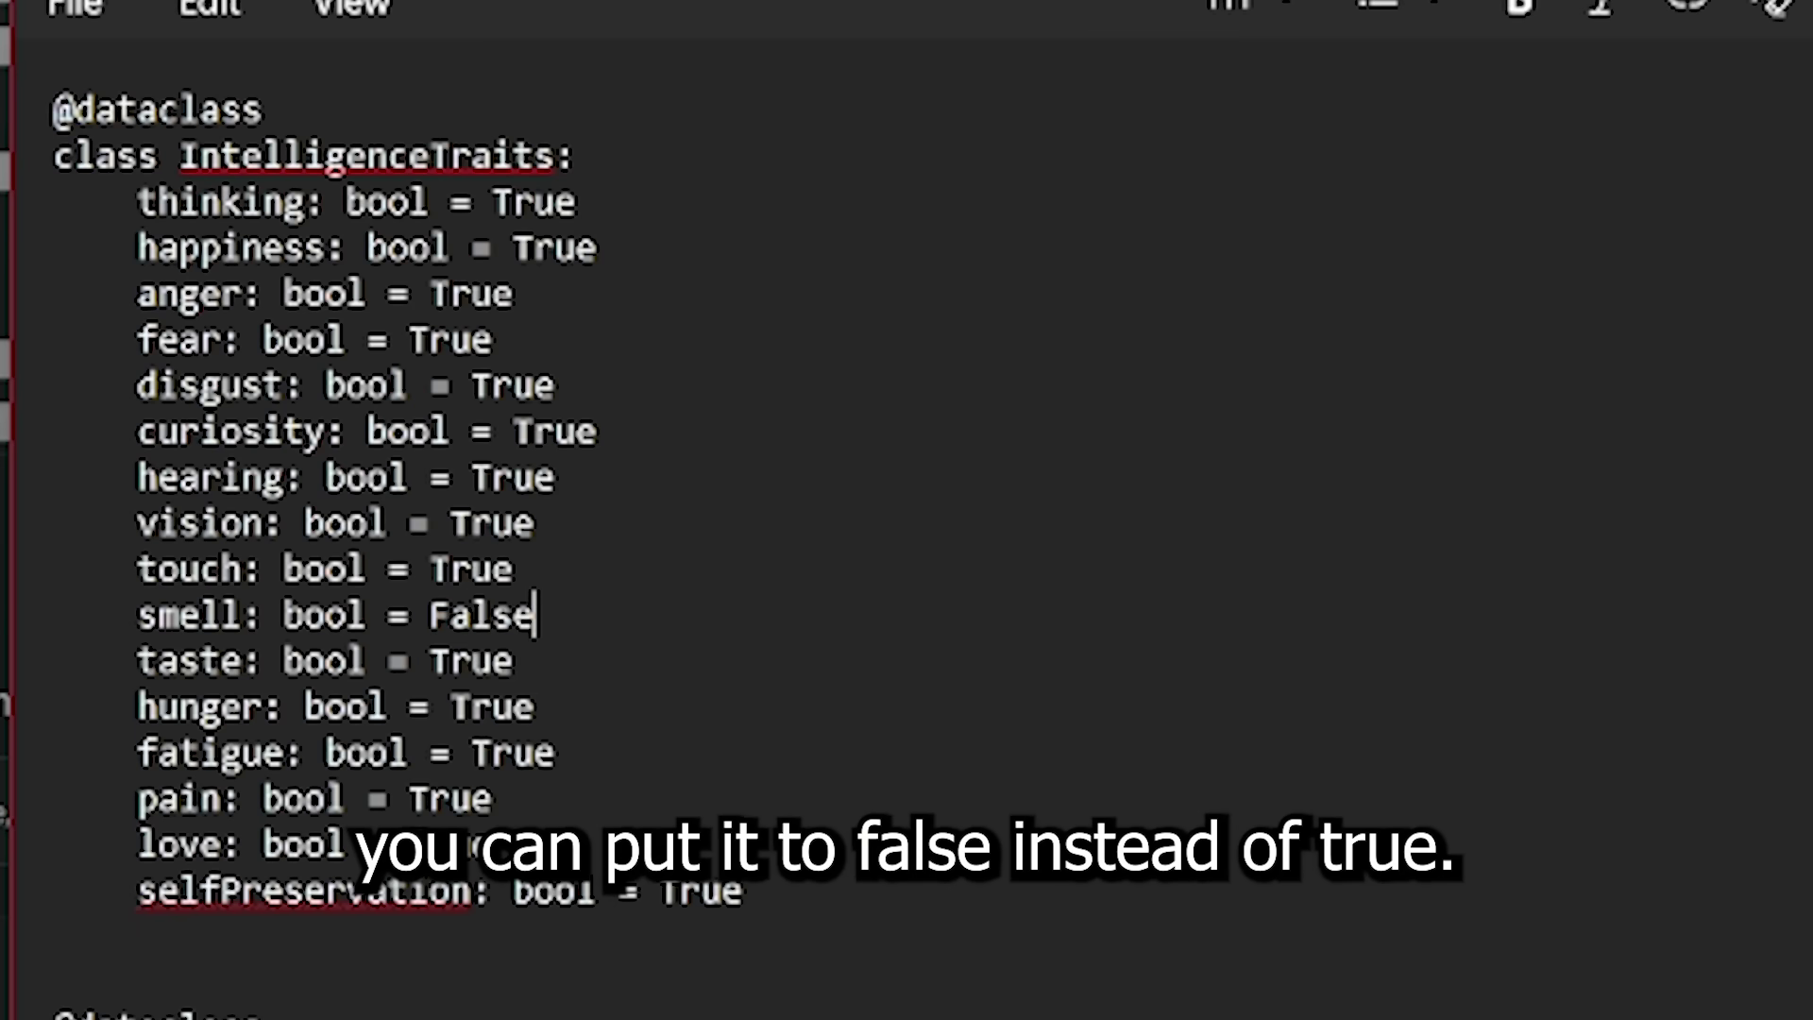
key(BackSpace)
key(BackSpace)
key(BackSpace)
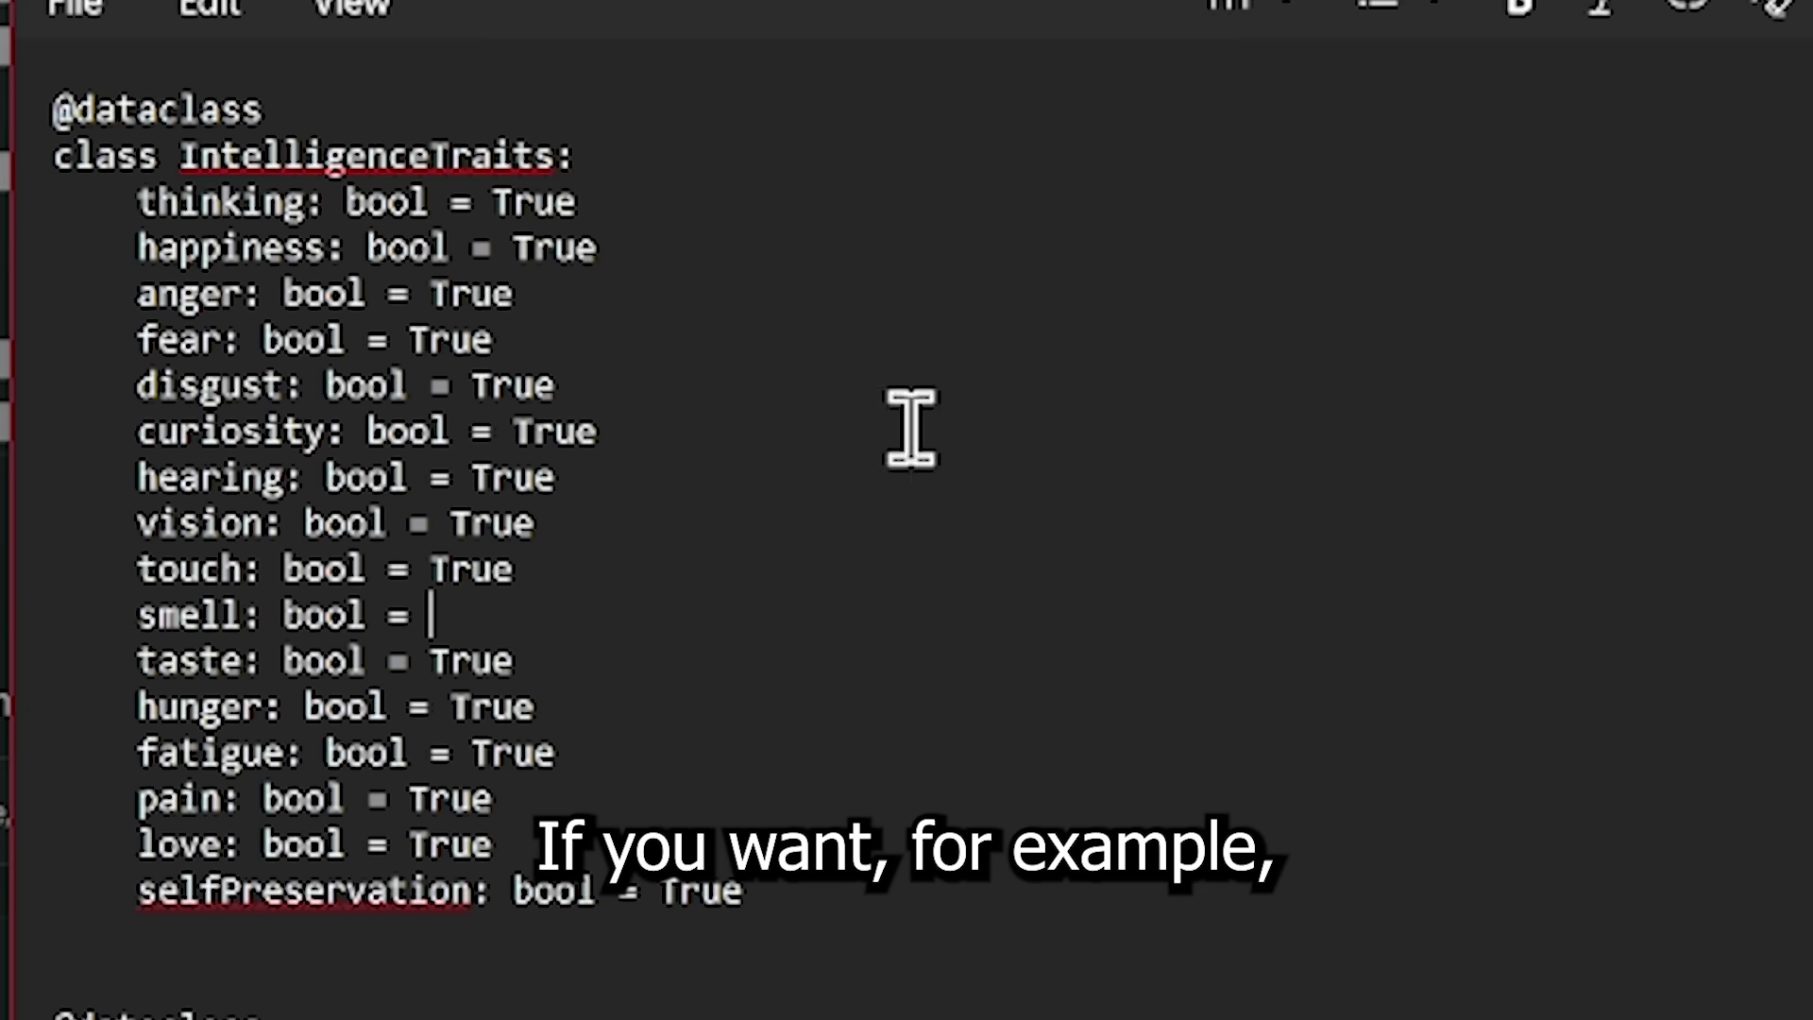
text(True)
click(610, 248)
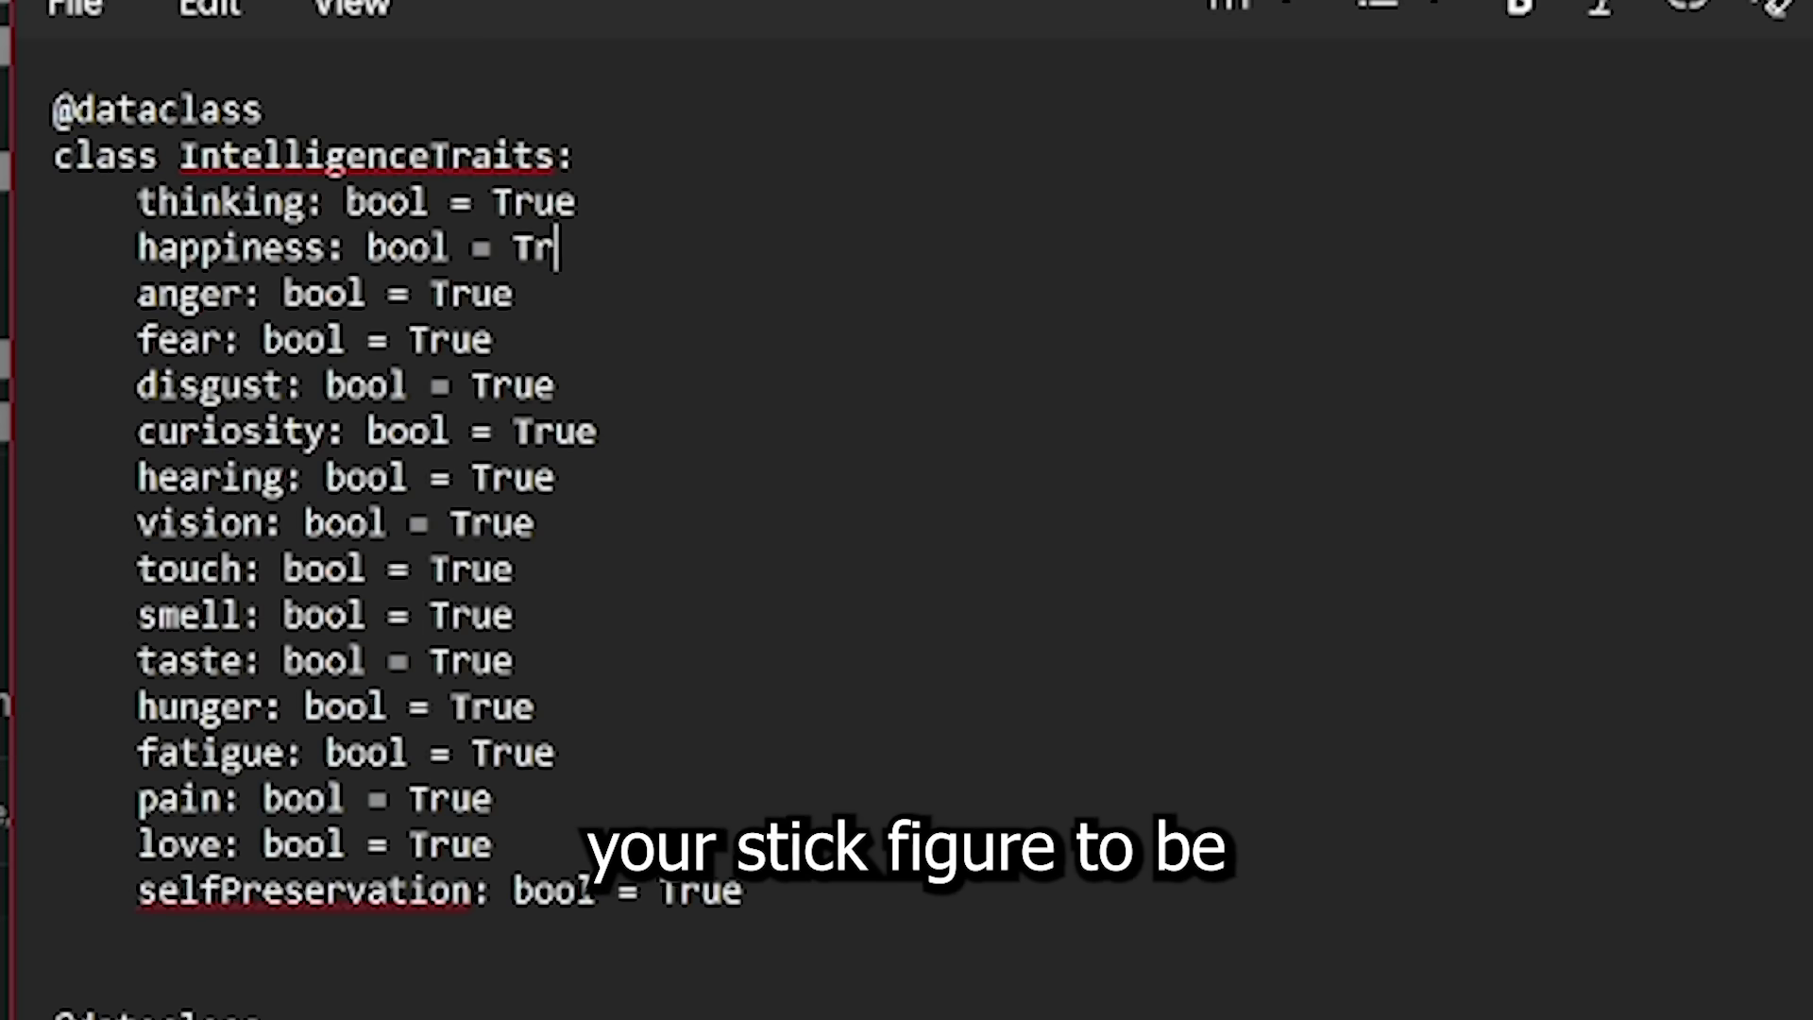
key(BackSpace)
key(BackSpace)
text(alse)
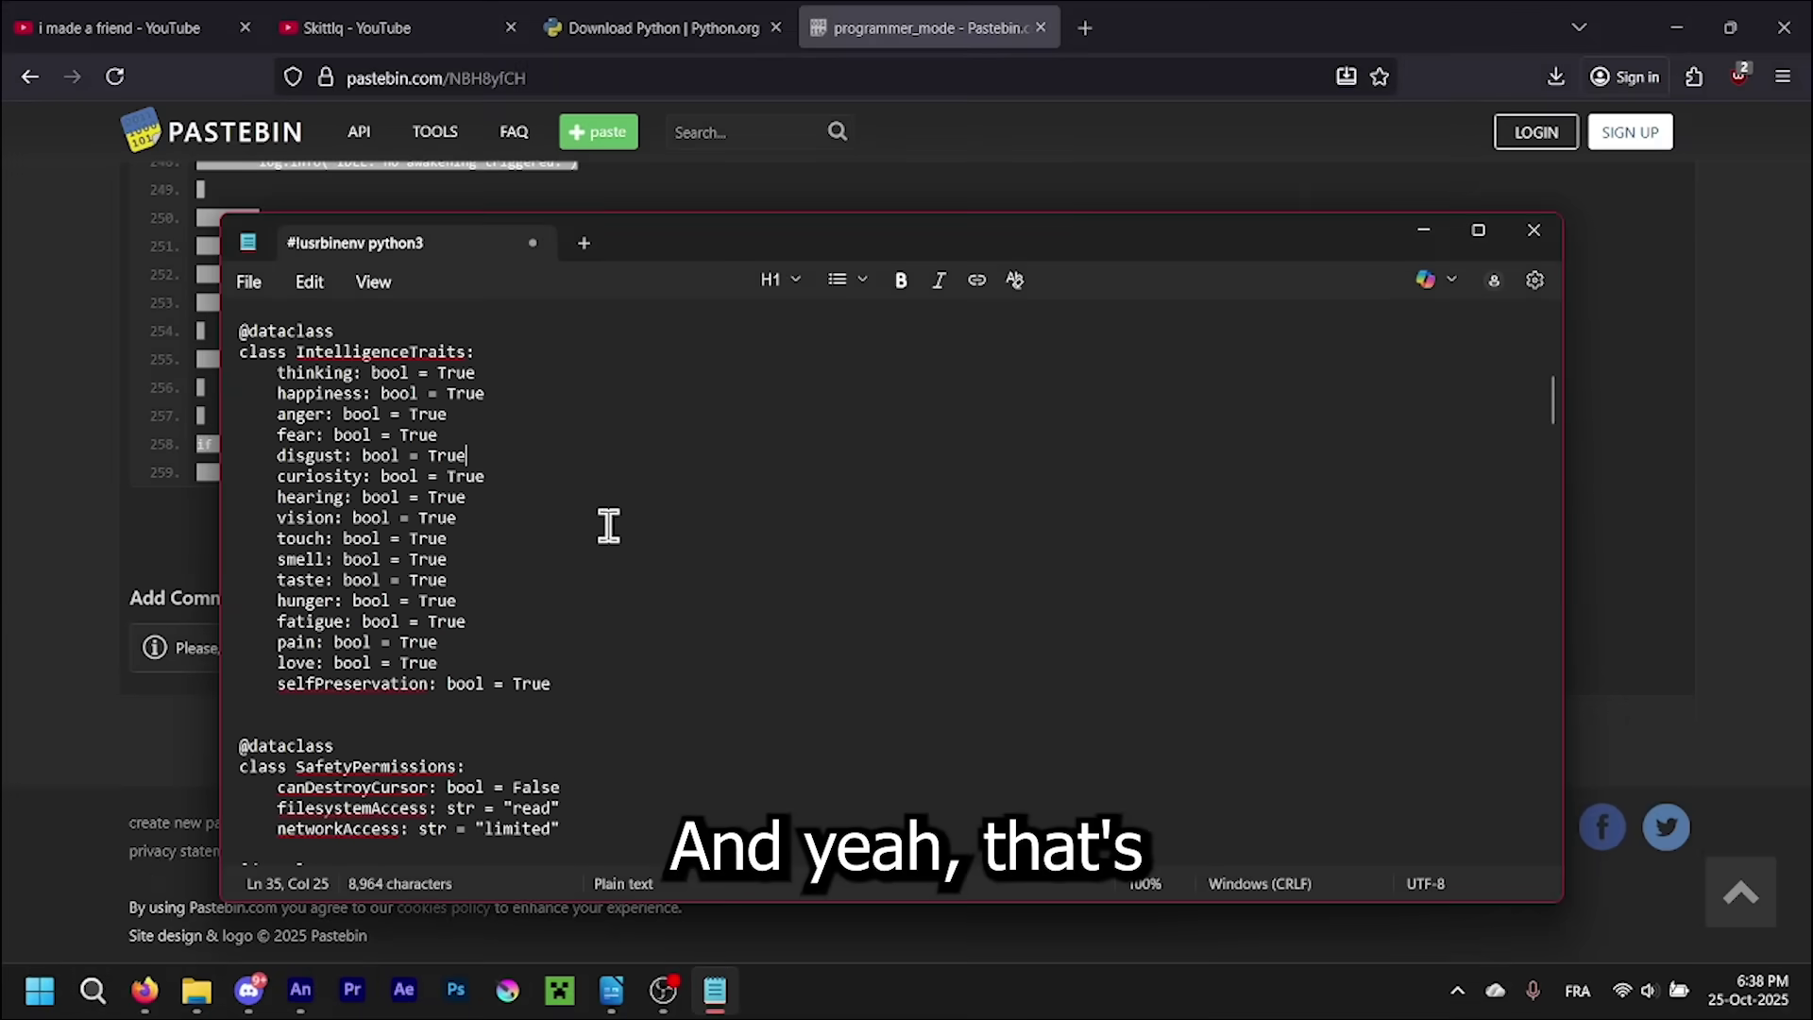
scroll(607, 525, down, 3)
scroll(676, 559, down, 2)
scroll(732, 647, down, 1)
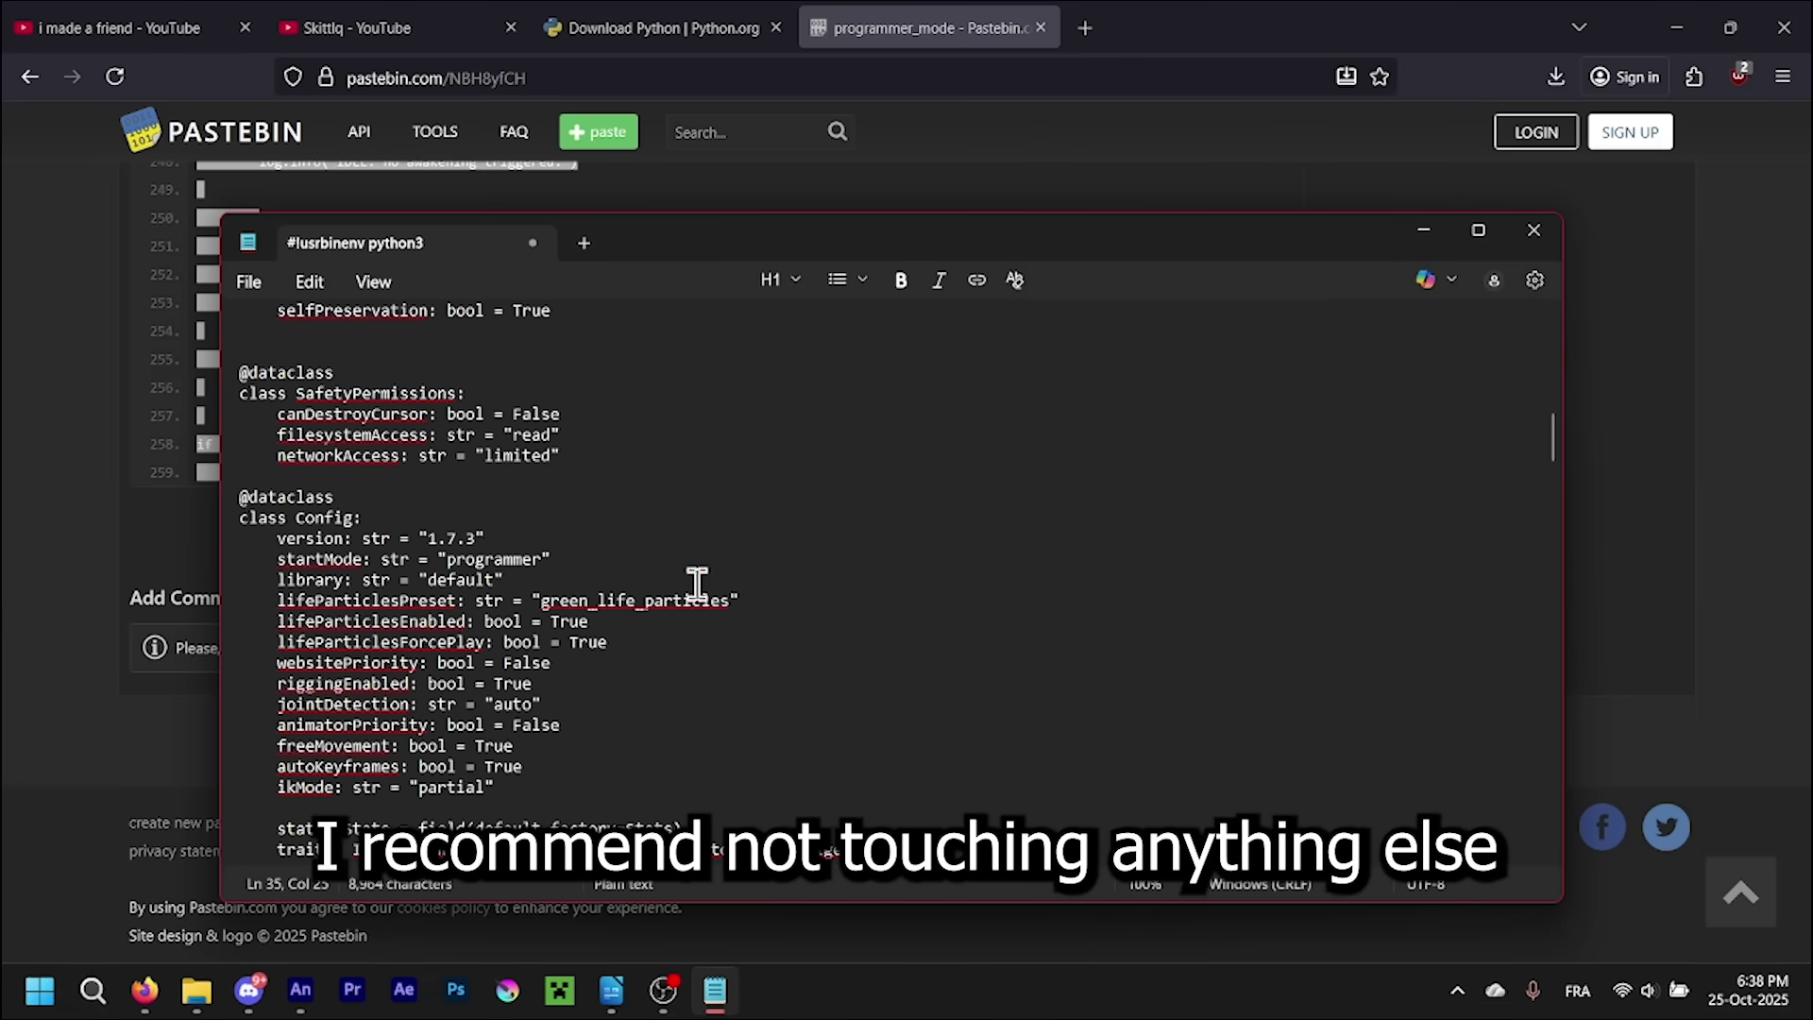
scroll(733, 705, up, 7)
scroll(836, 737, up, 7)
scroll(822, 694, down, 1)
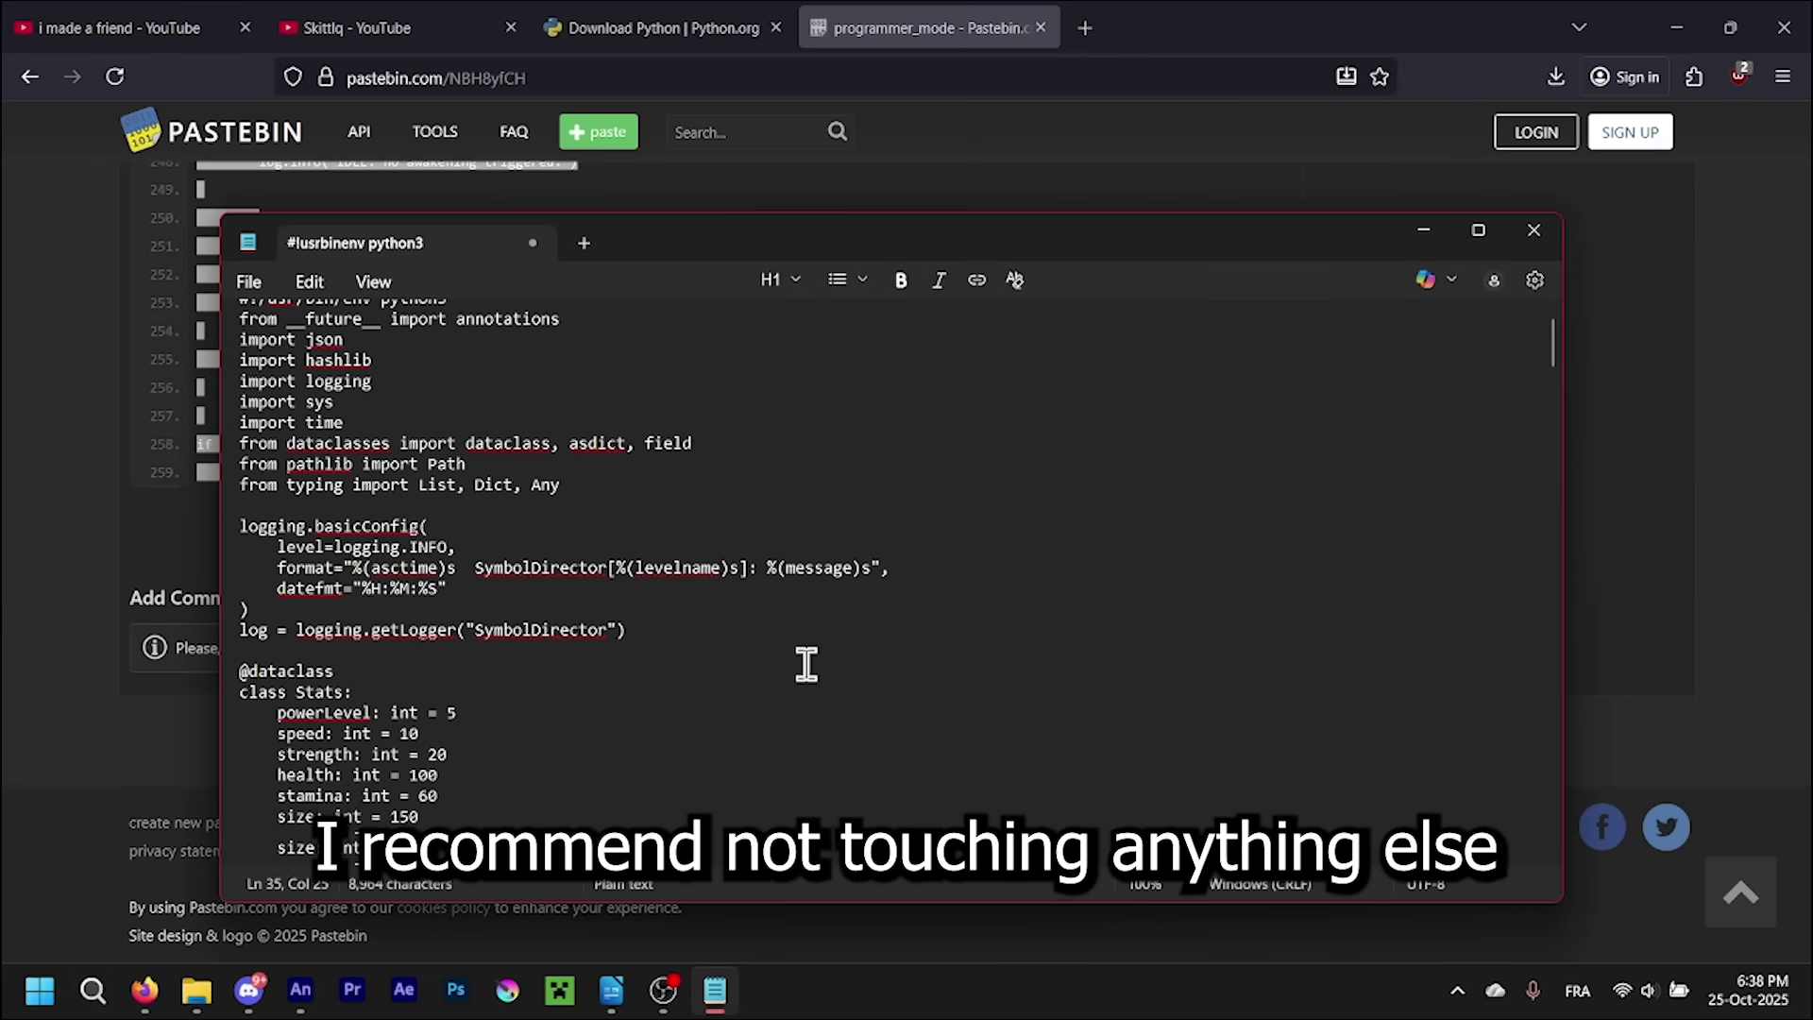
scroll(806, 665, down, 5)
scroll(708, 609, down, 1)
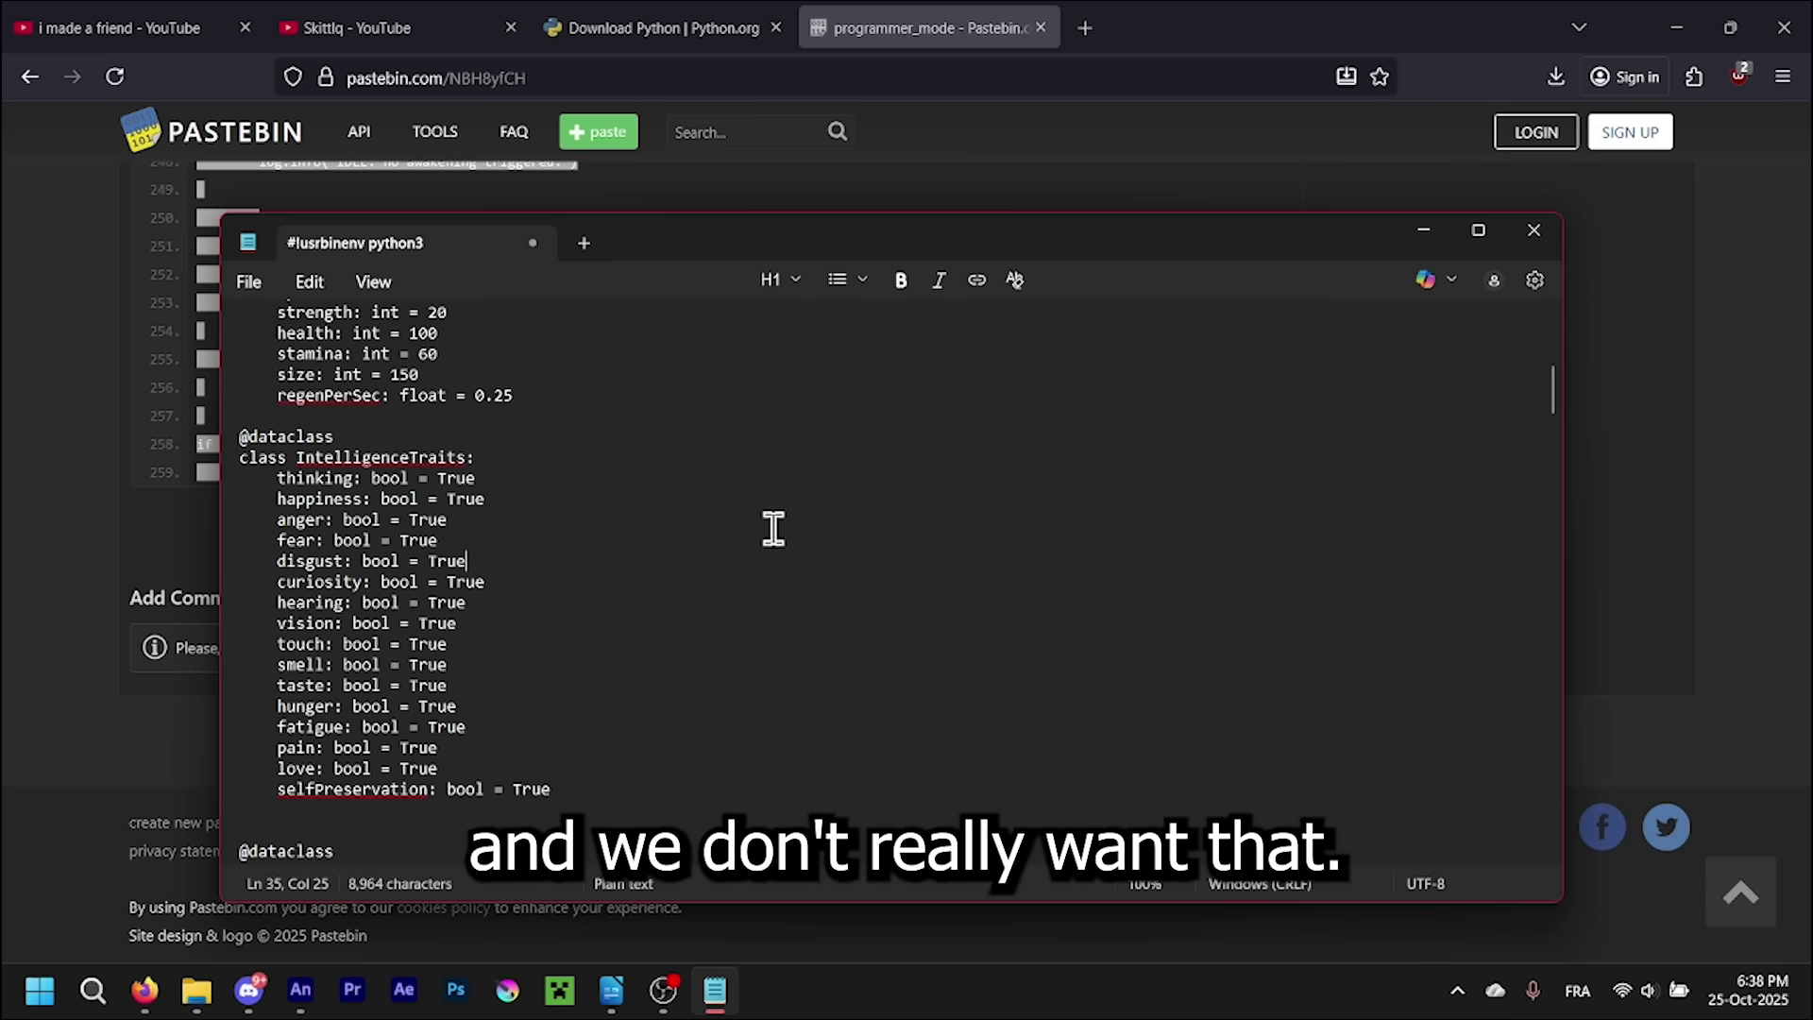
- Save the script as programmer_mode.py, then bring up the Downloads folder in File Explorer
click(247, 282)
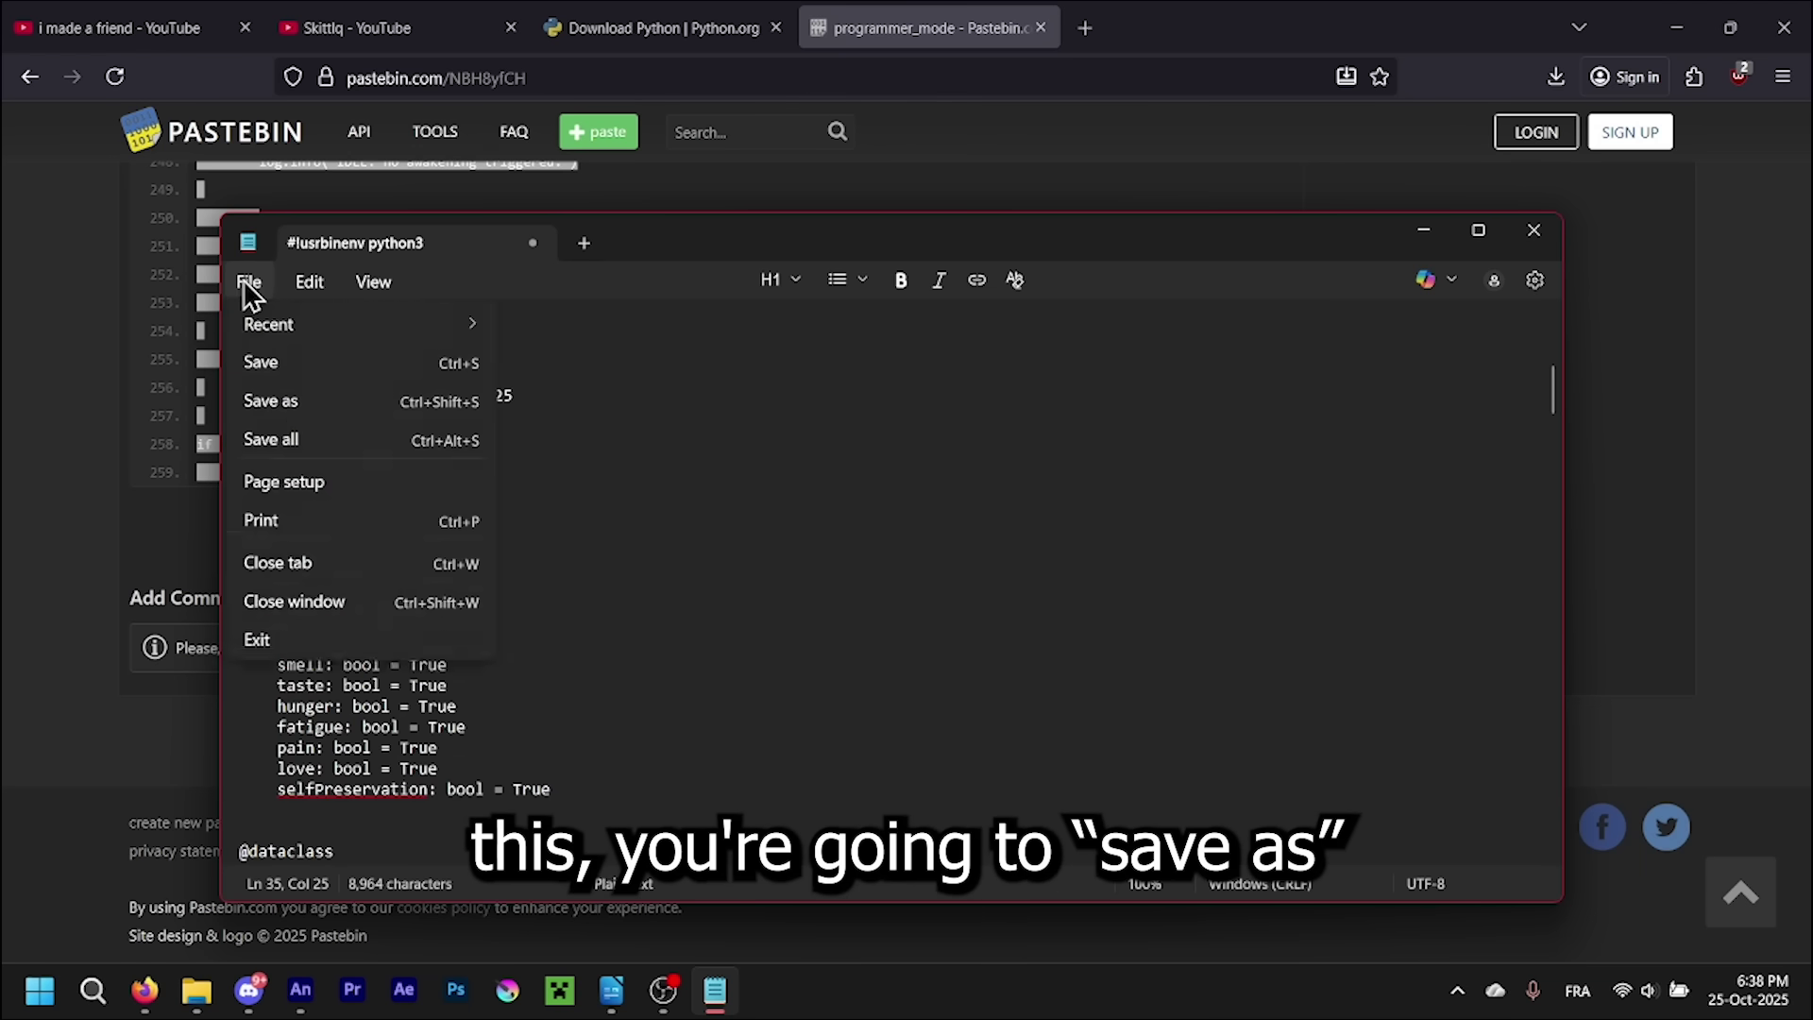
click(335, 552)
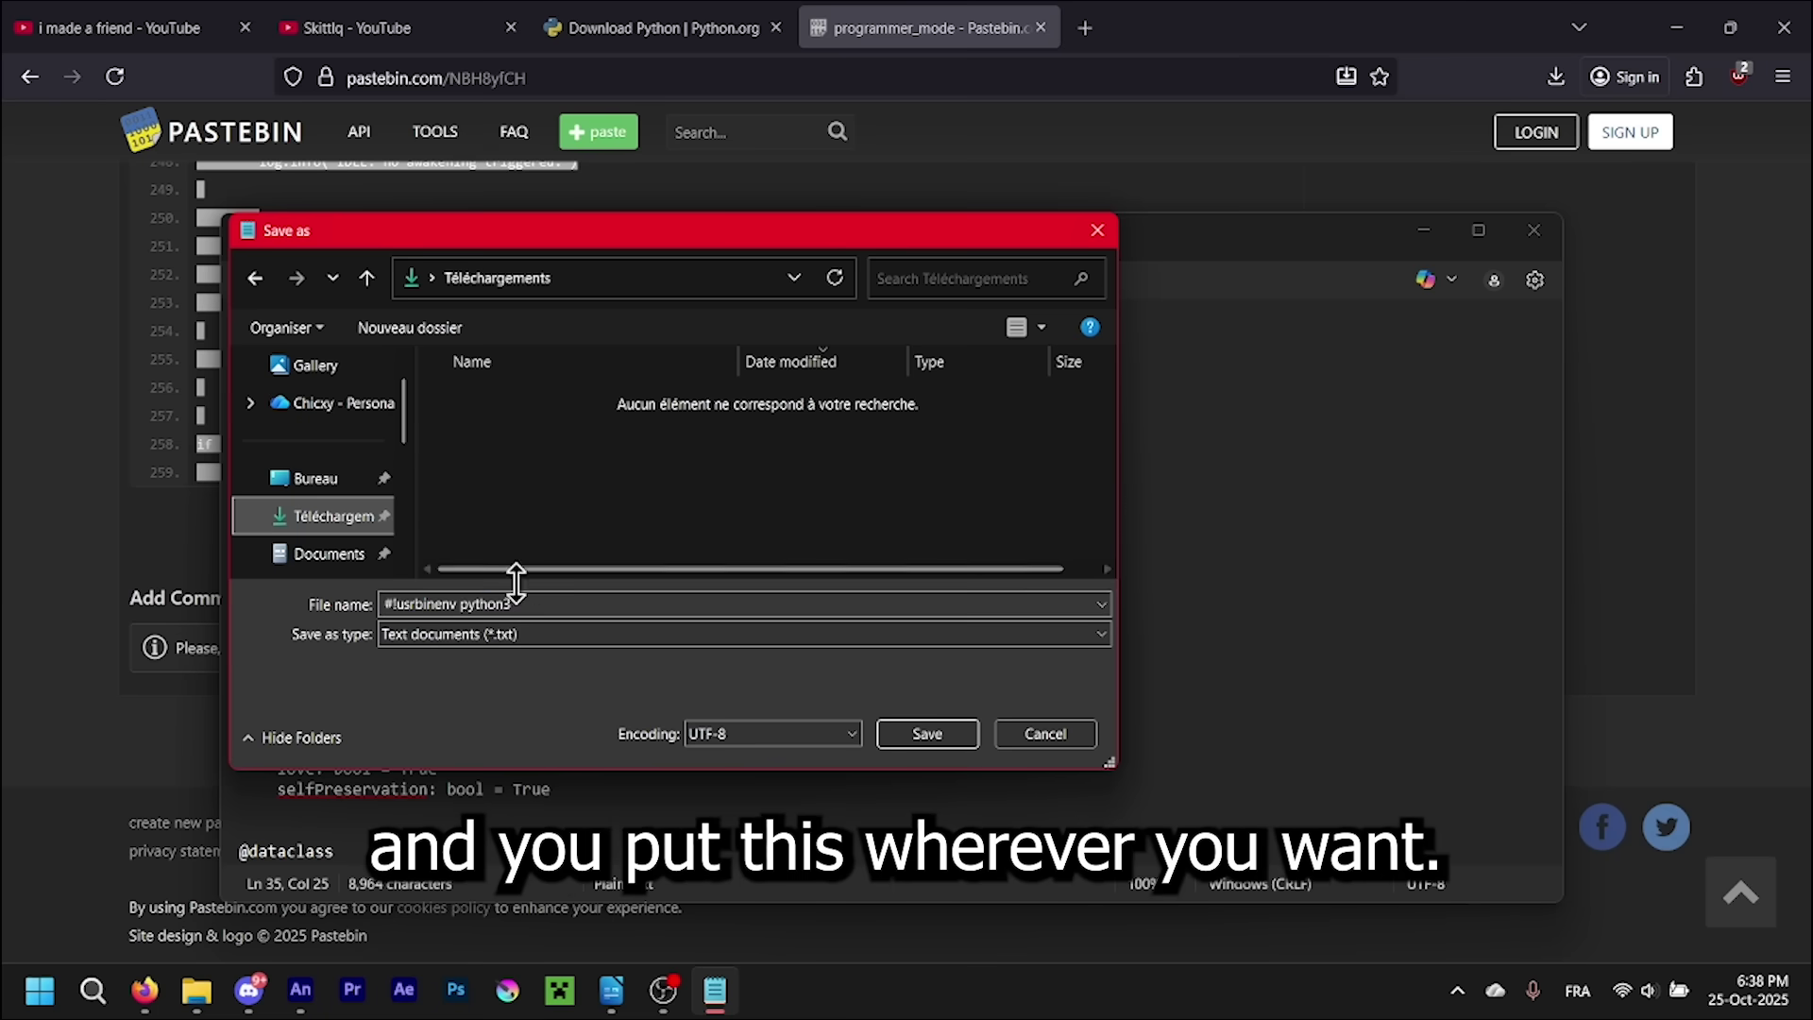
text(programmer_mode.py)
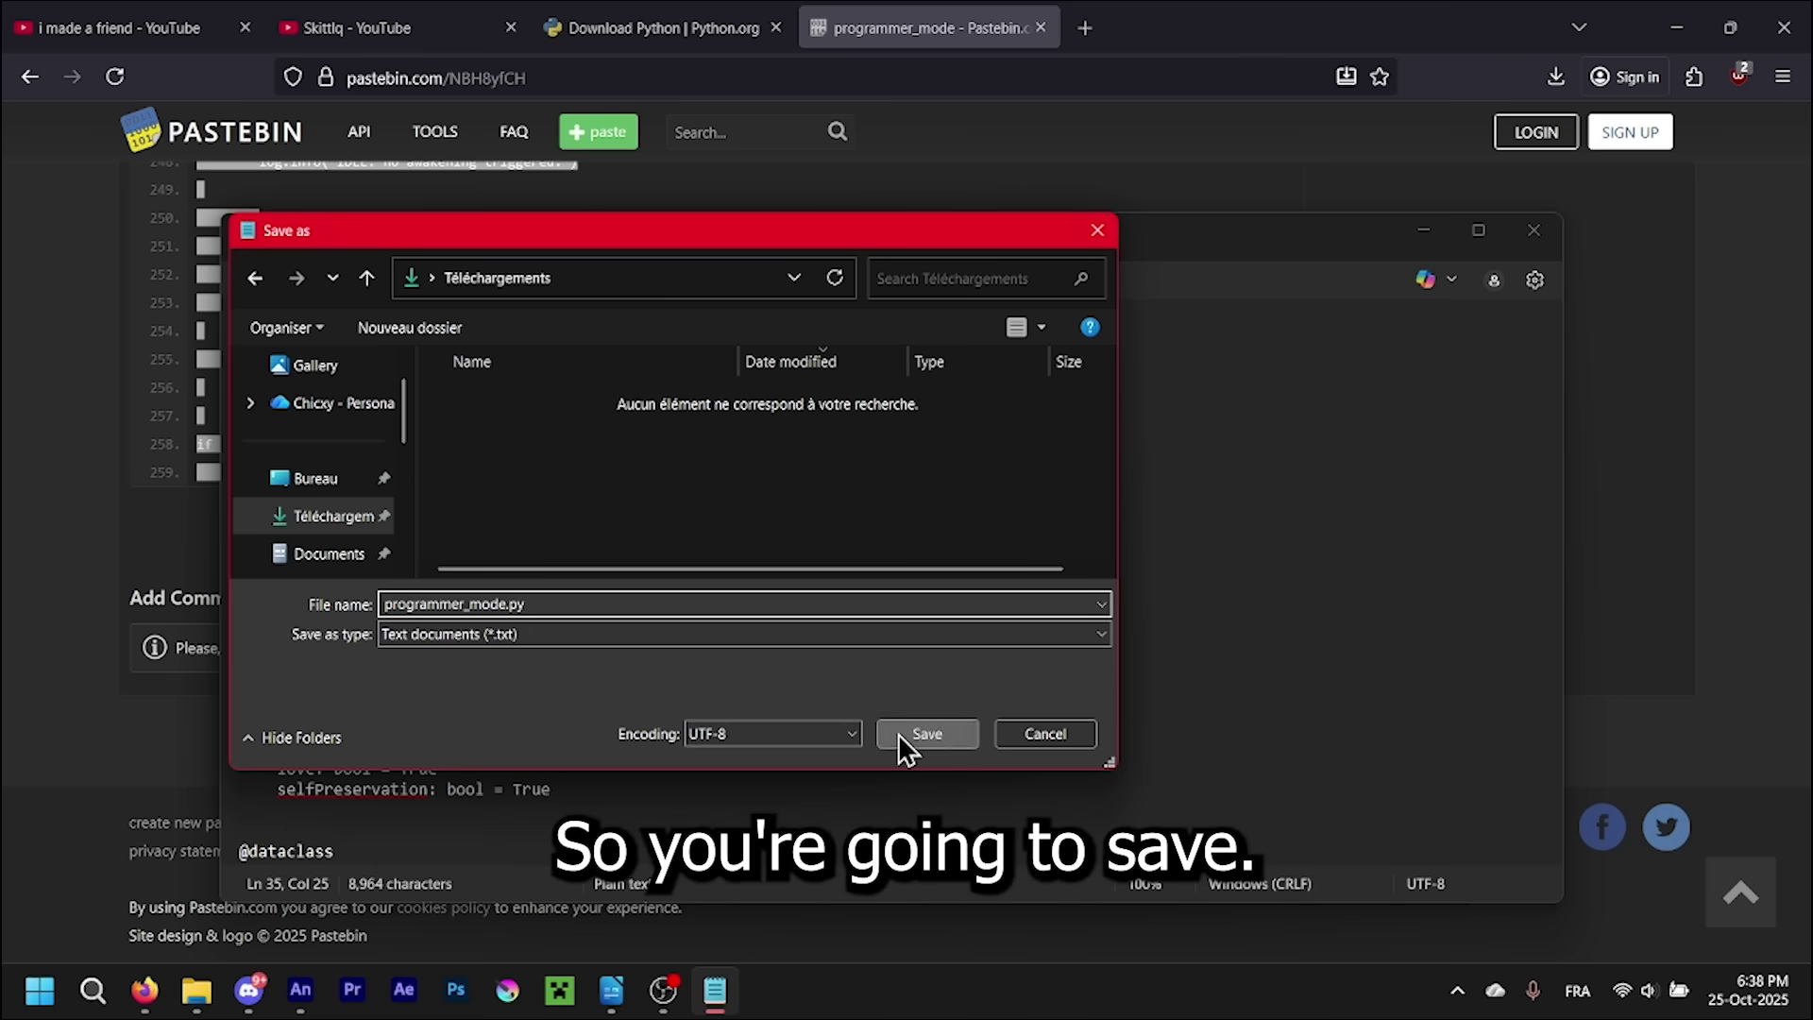
click(898, 735)
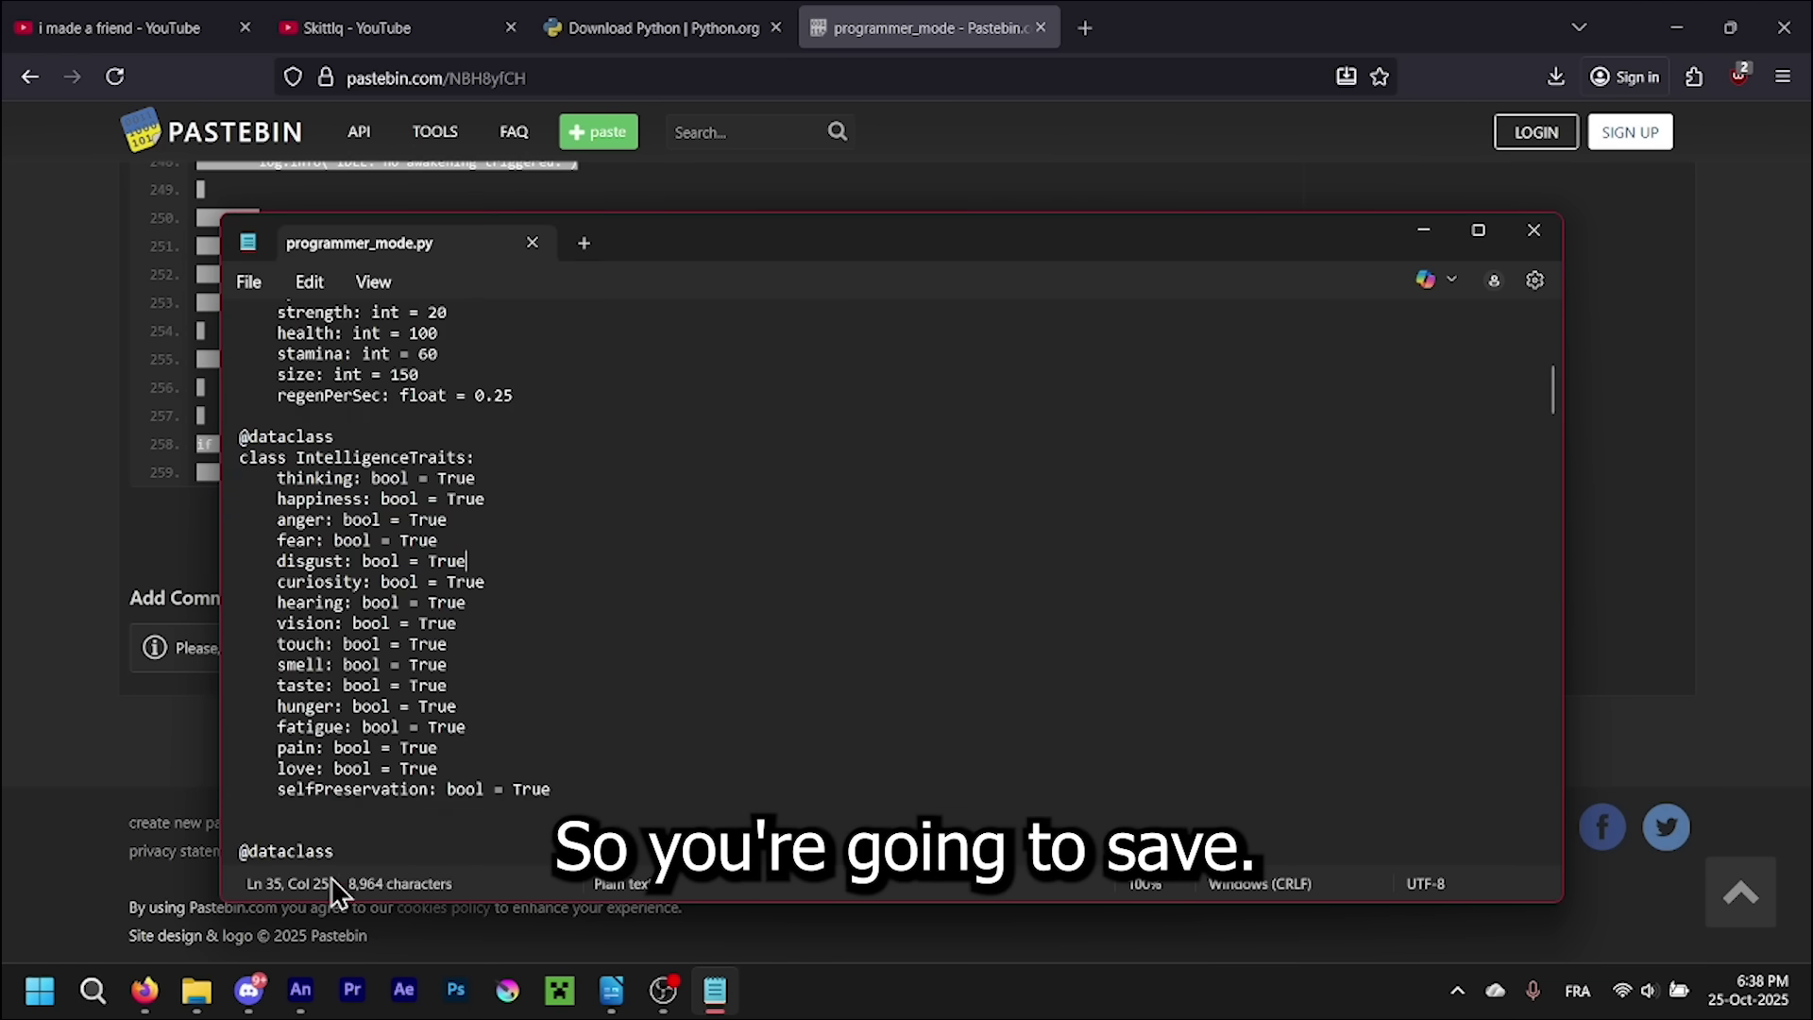
click(197, 990)
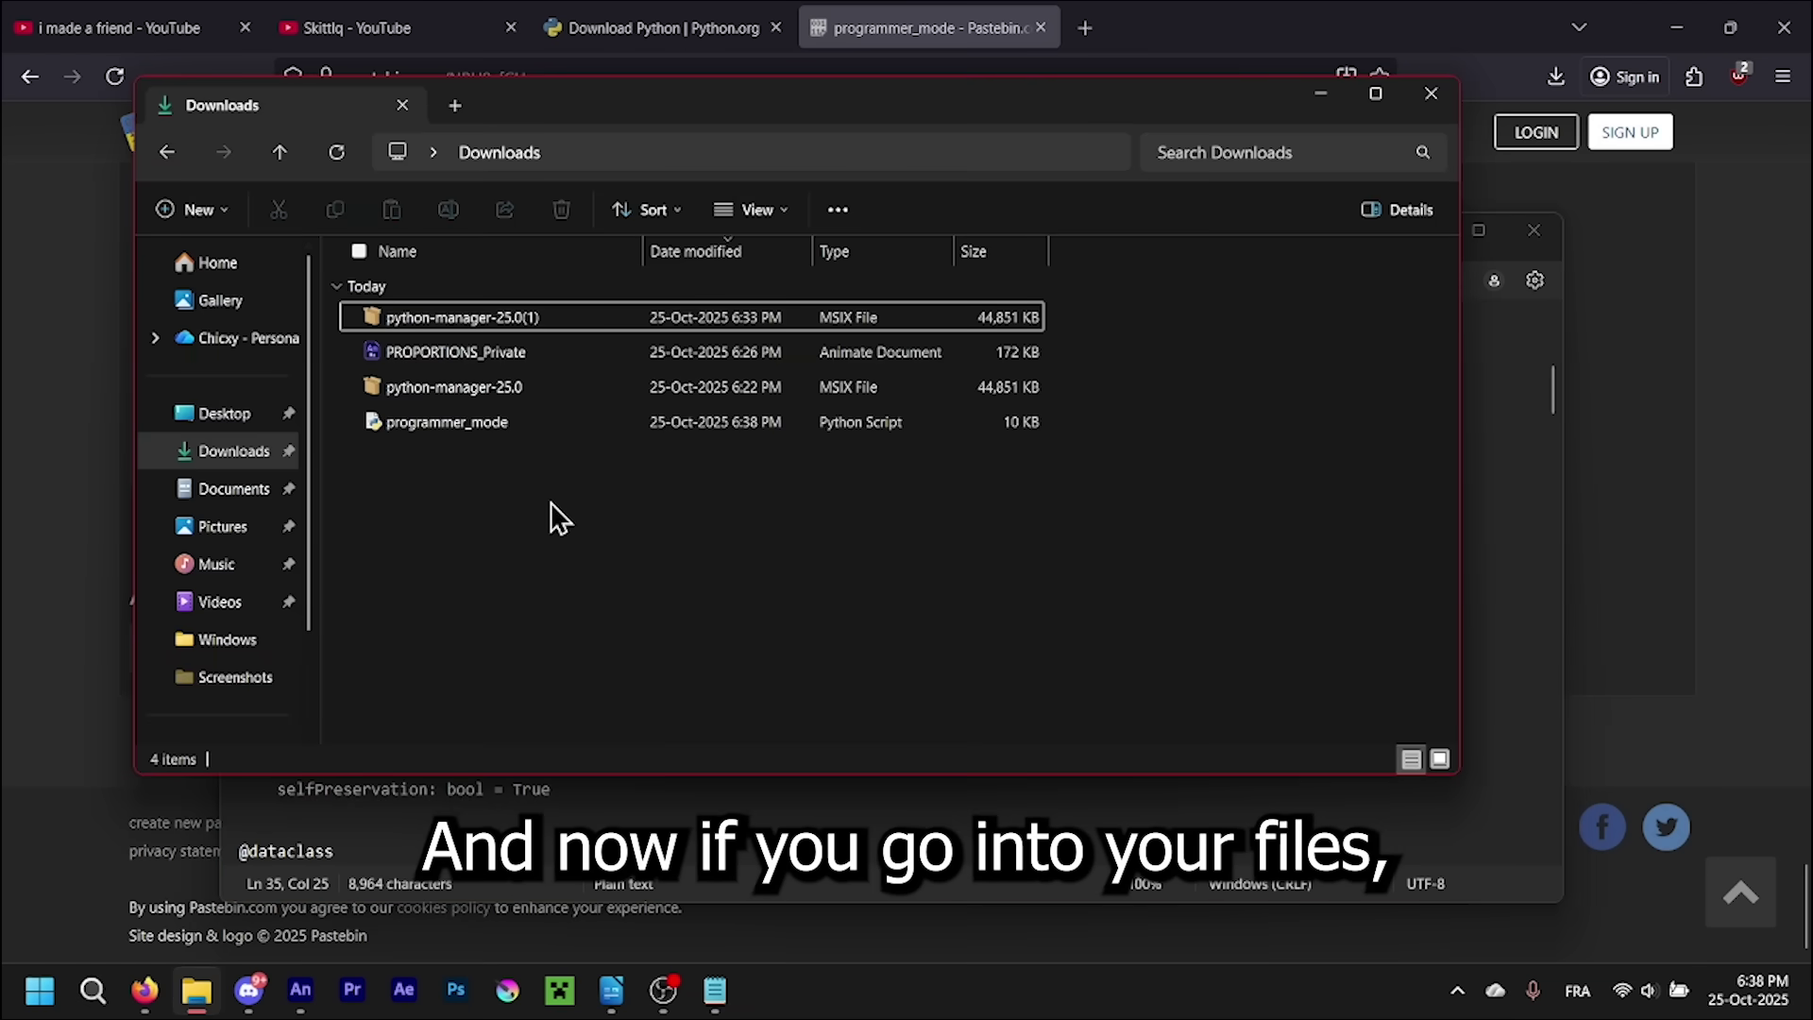
- Run programmer_mode from Downloads, then hide Explorer and the browser to reveal Animate
click(462, 425)
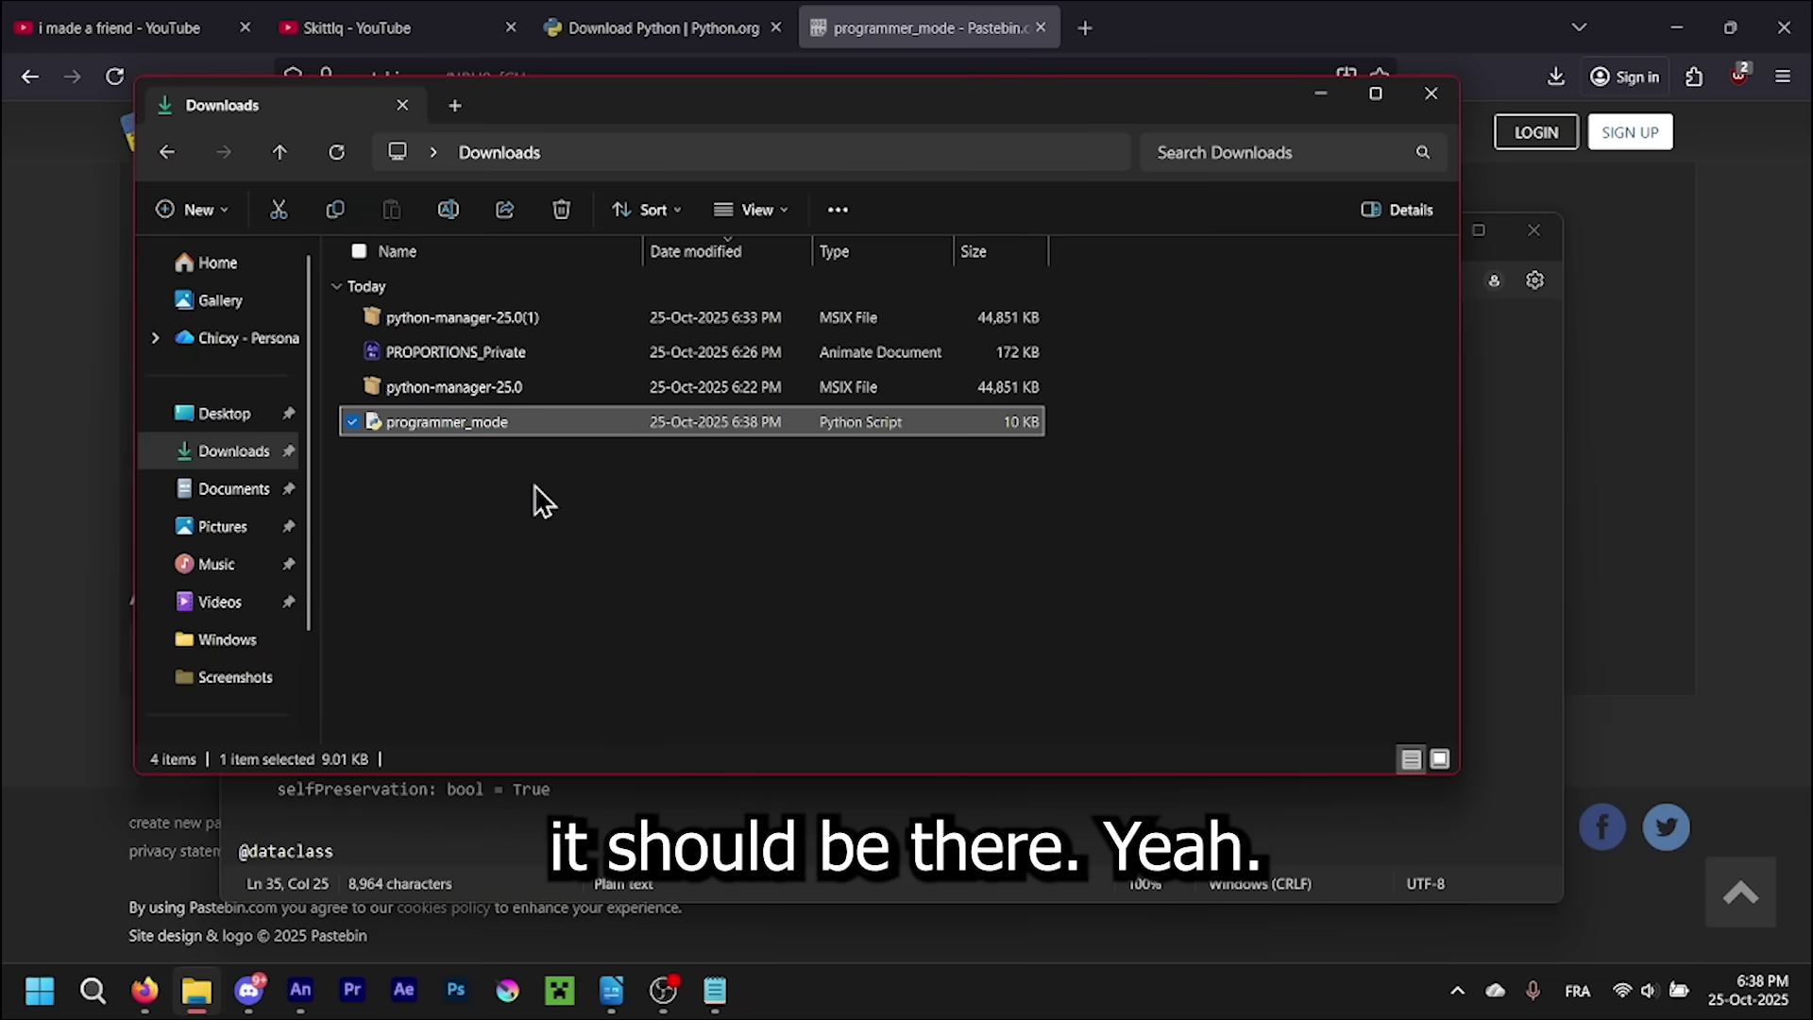
double_click(484, 428)
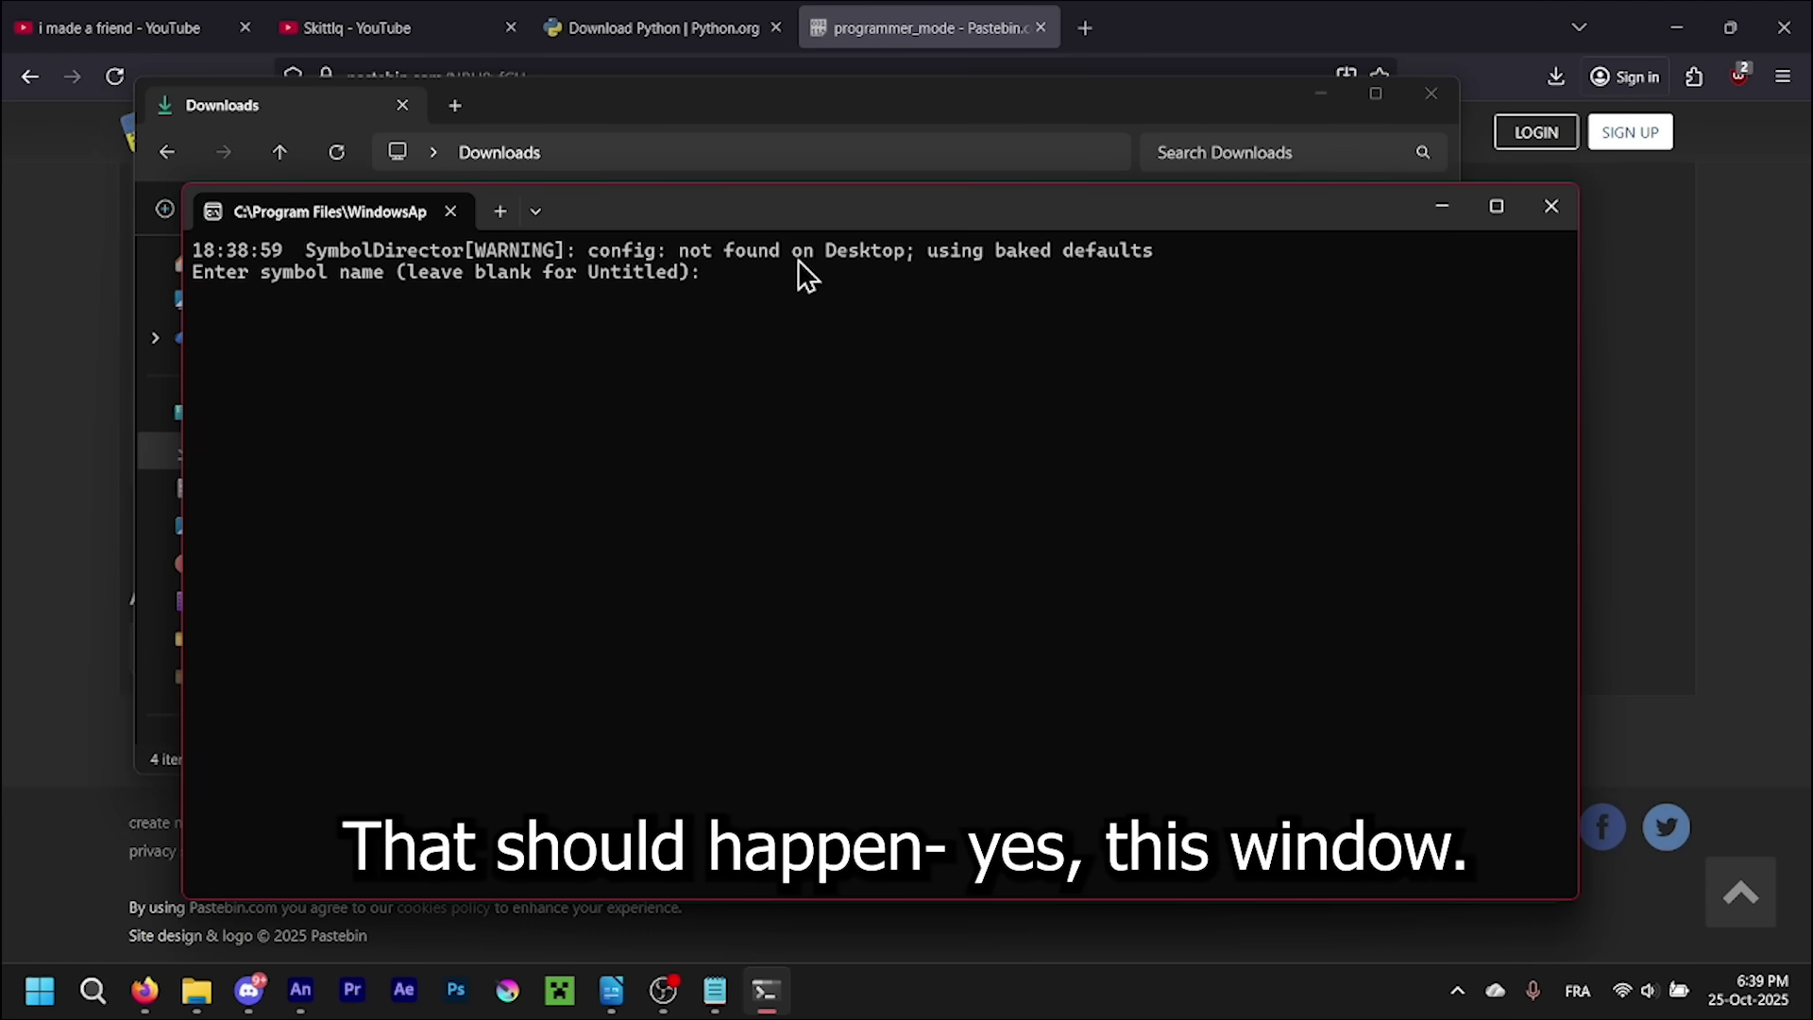
click(1333, 111)
click(1698, 38)
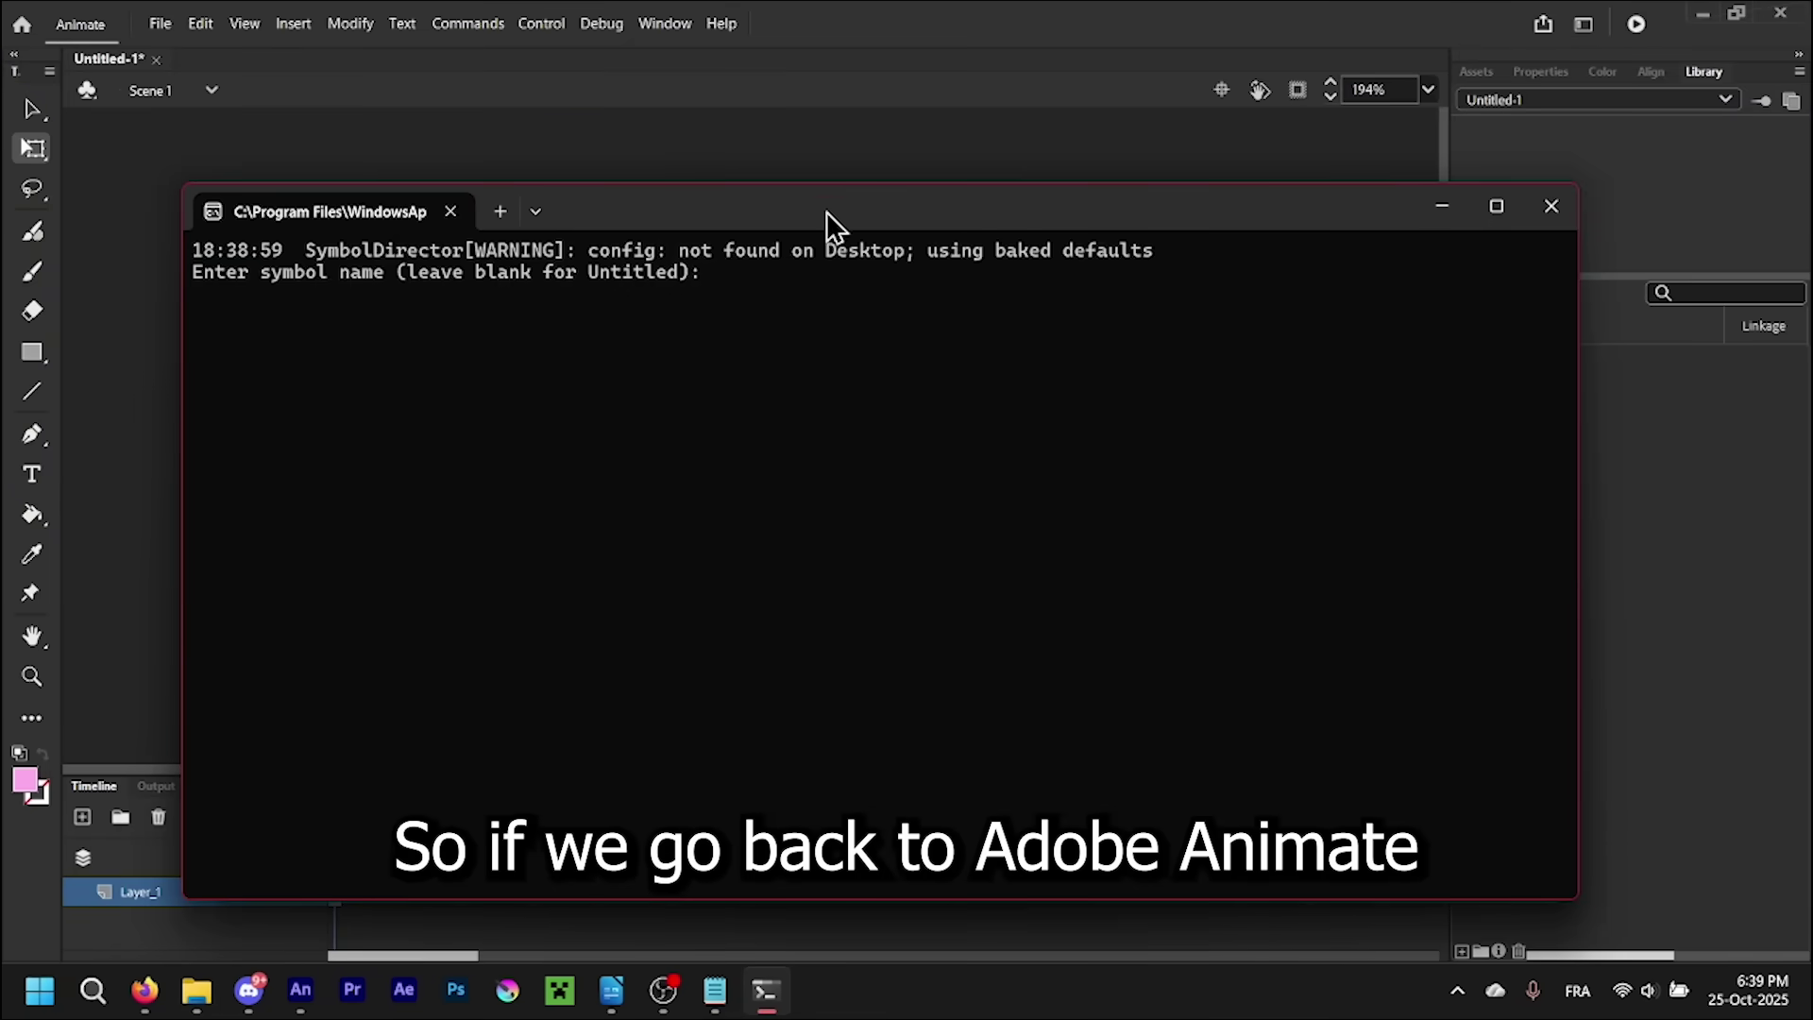
- Move the script console aside and select the whole pink stick figure in Animate
mouse_move(832, 224)
mouse_down()
mouse_move(811, 652)
mouse_move(573, 706)
mouse_up()
click(1423, 236)
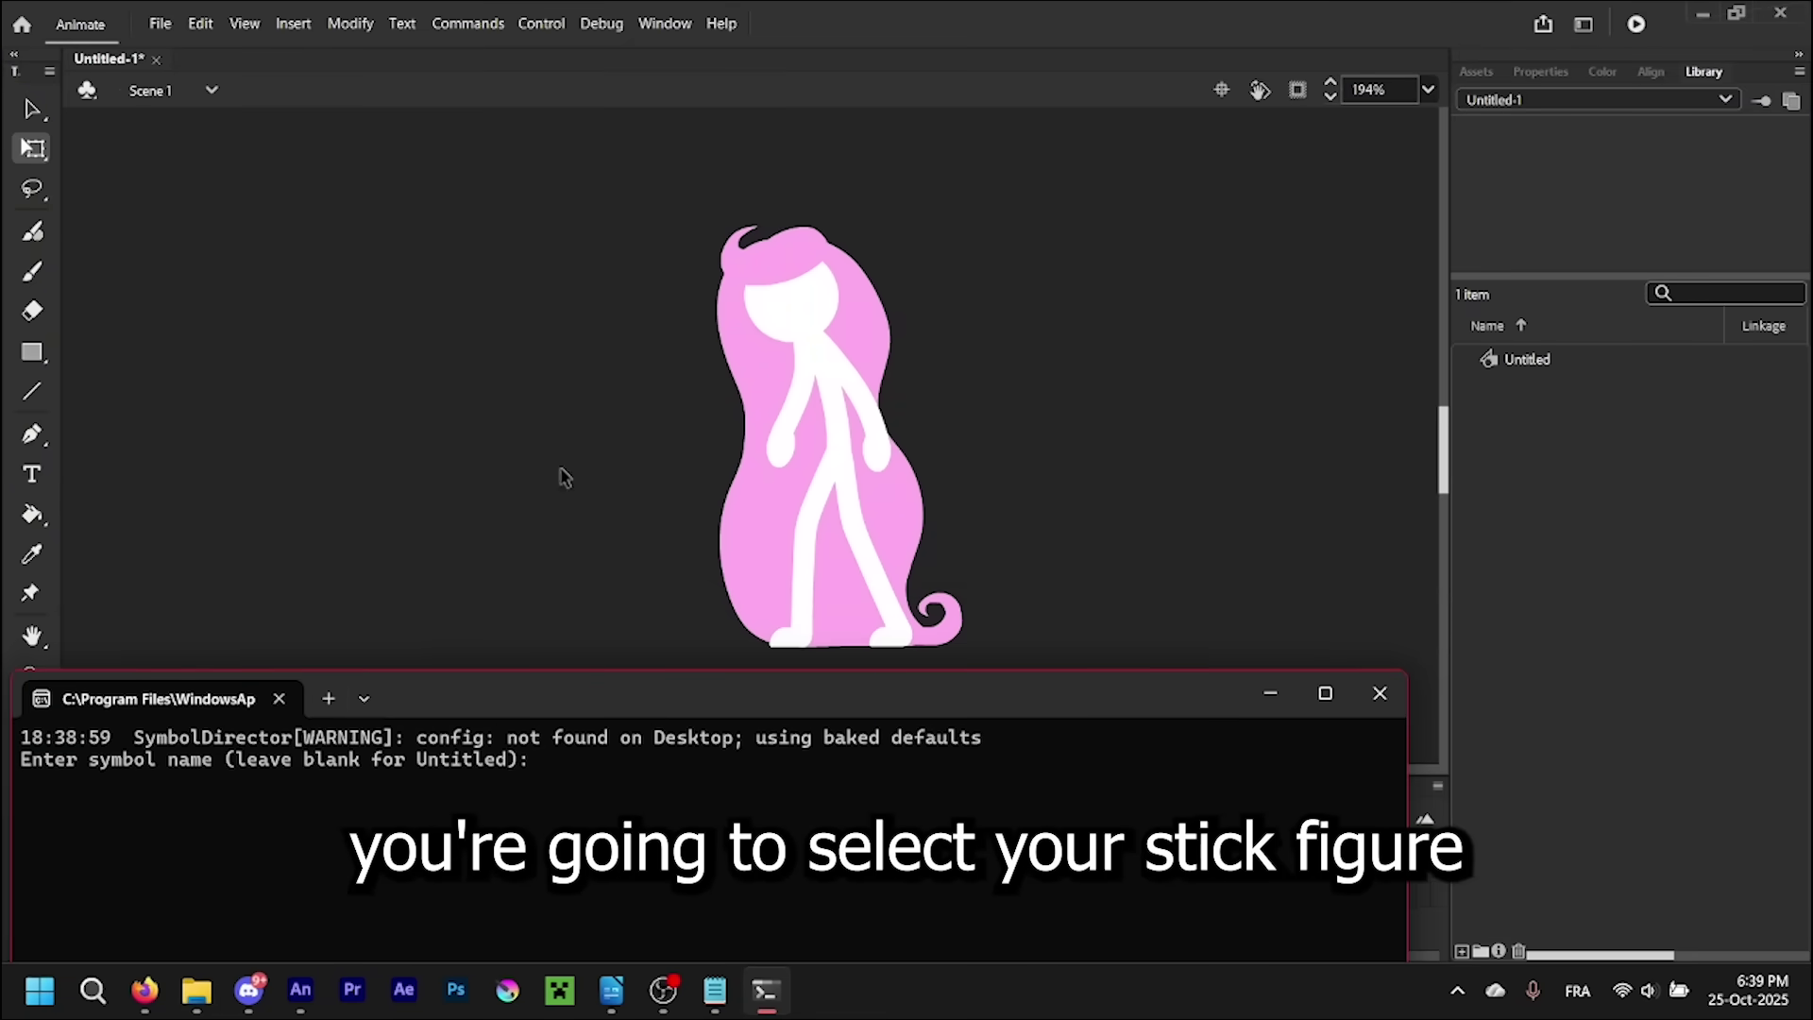
click(563, 474)
drag(559, 159, 1004, 721)
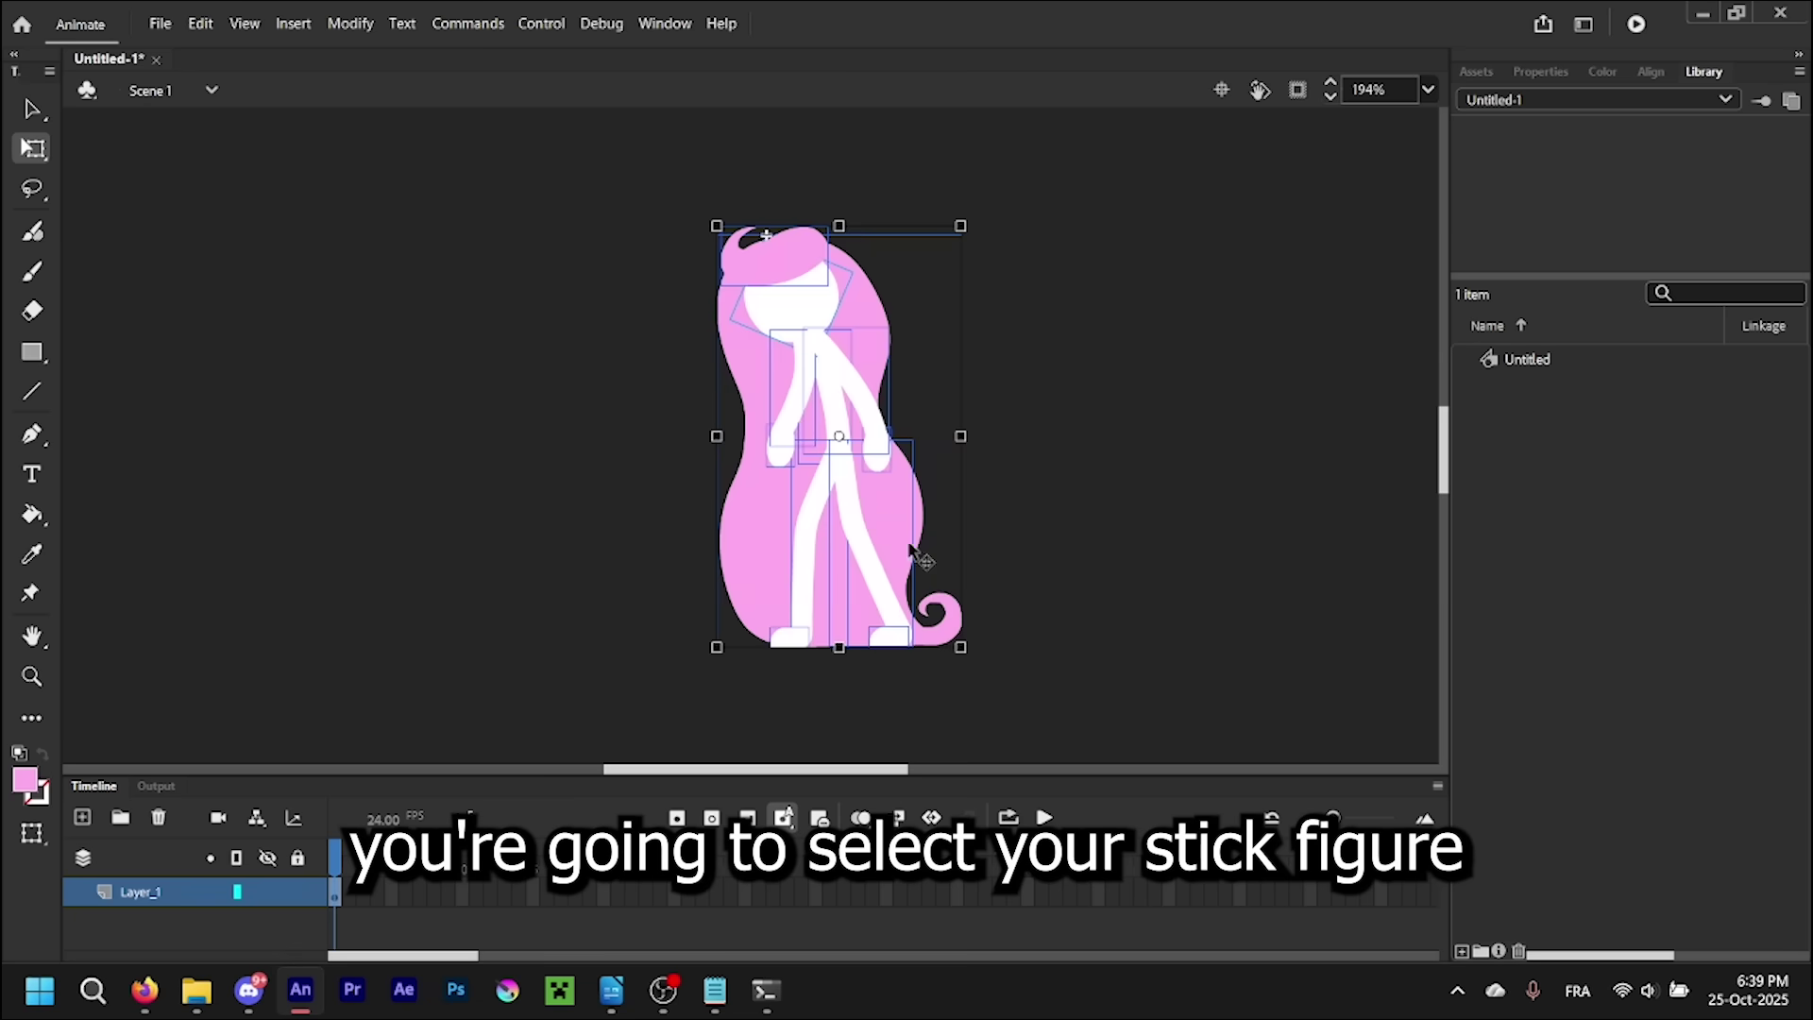
- Convert the figure to a Movie Clip symbol named Ness and deselect it
right_click(838, 451)
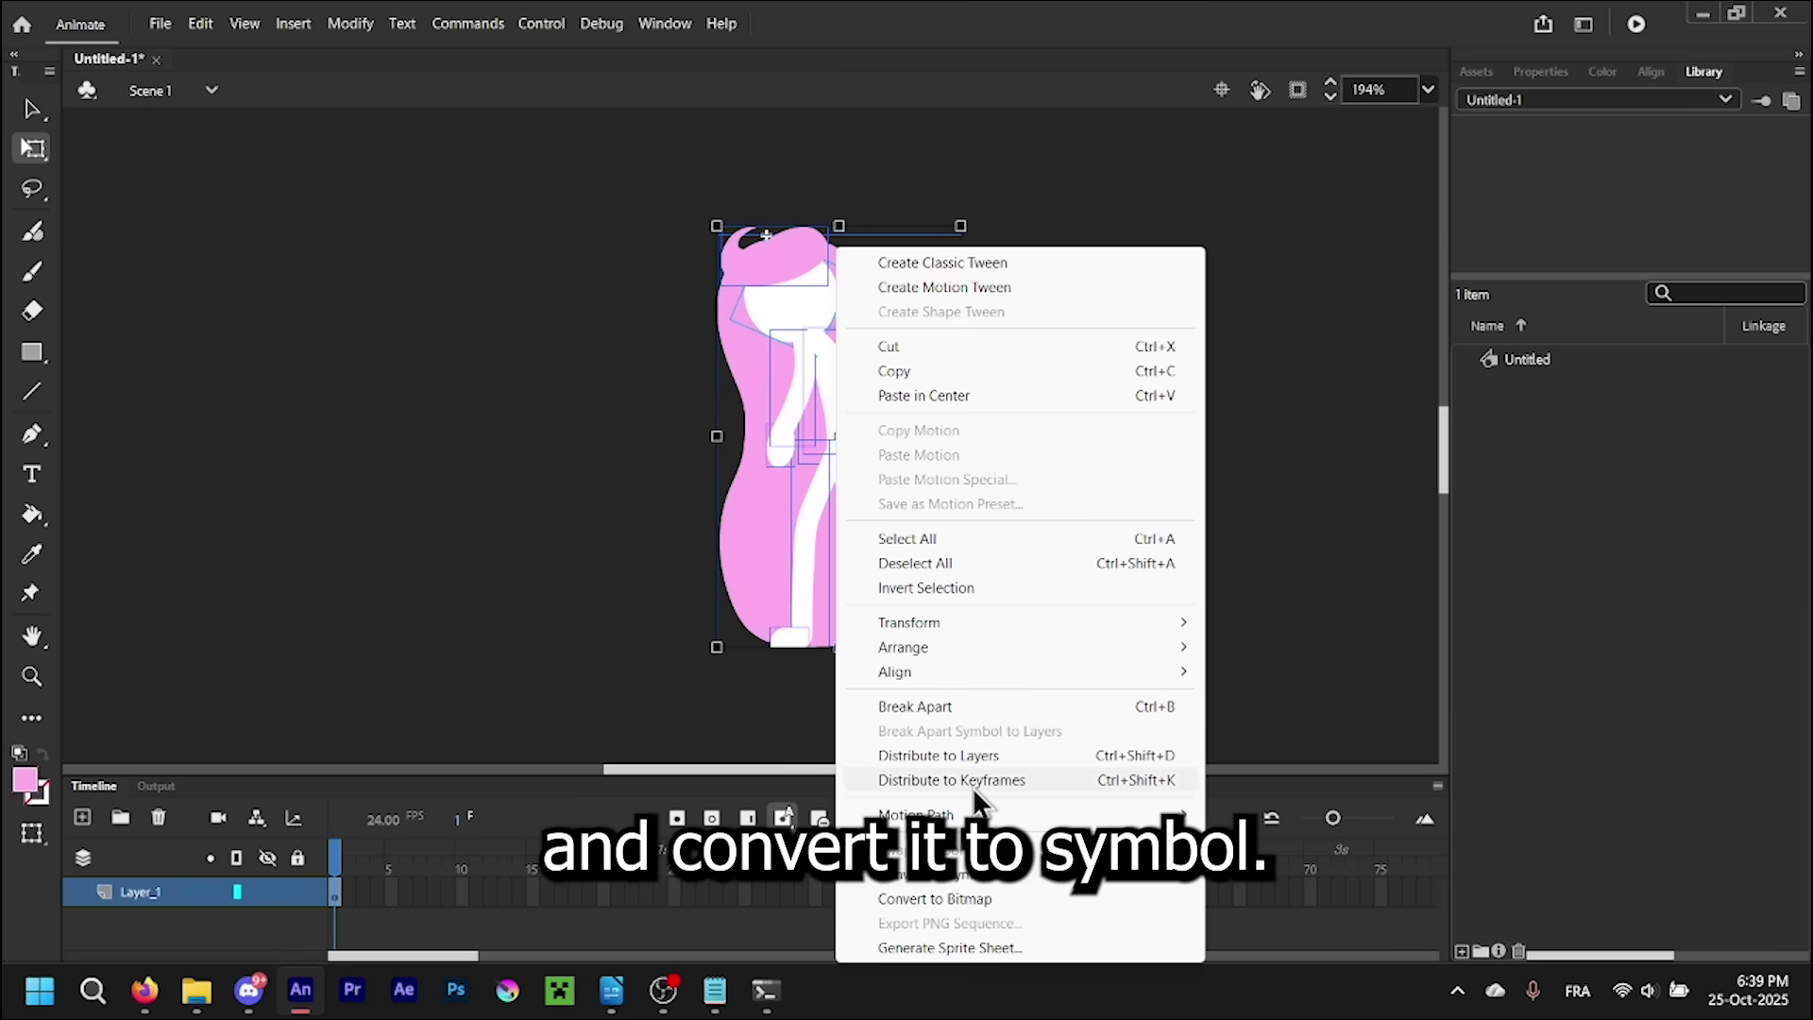
click(987, 878)
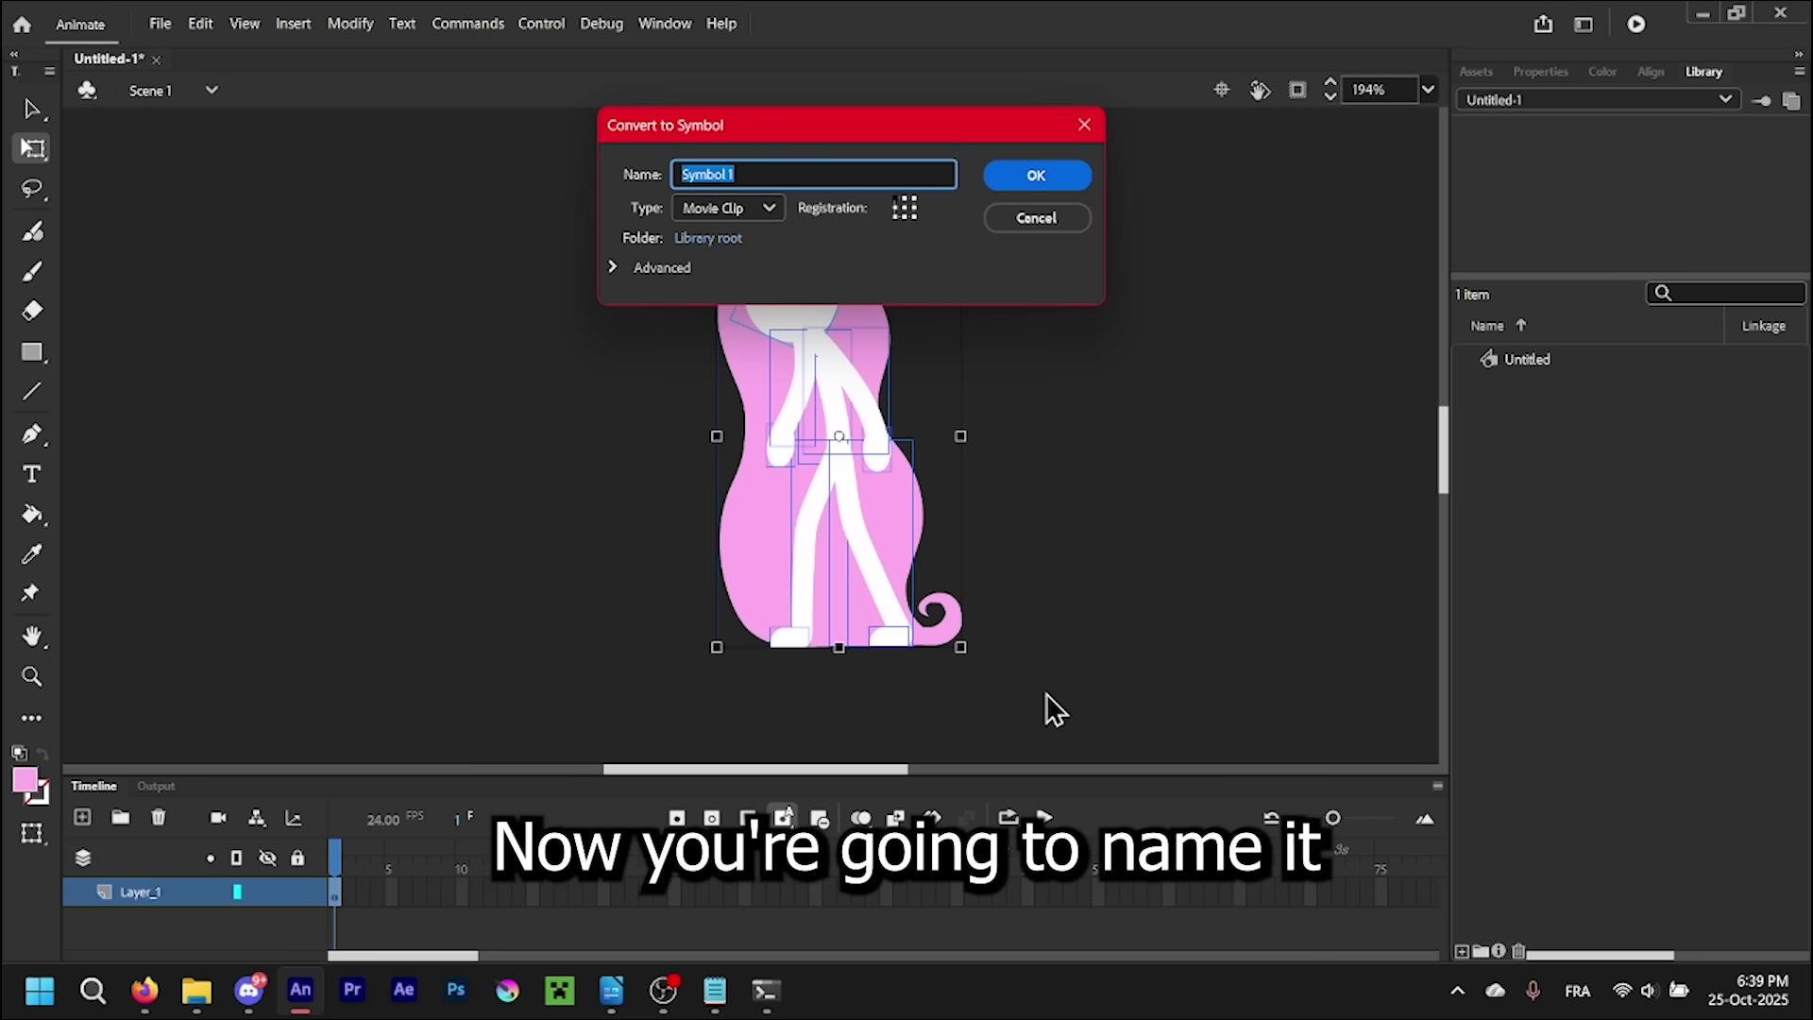
text(Ness)
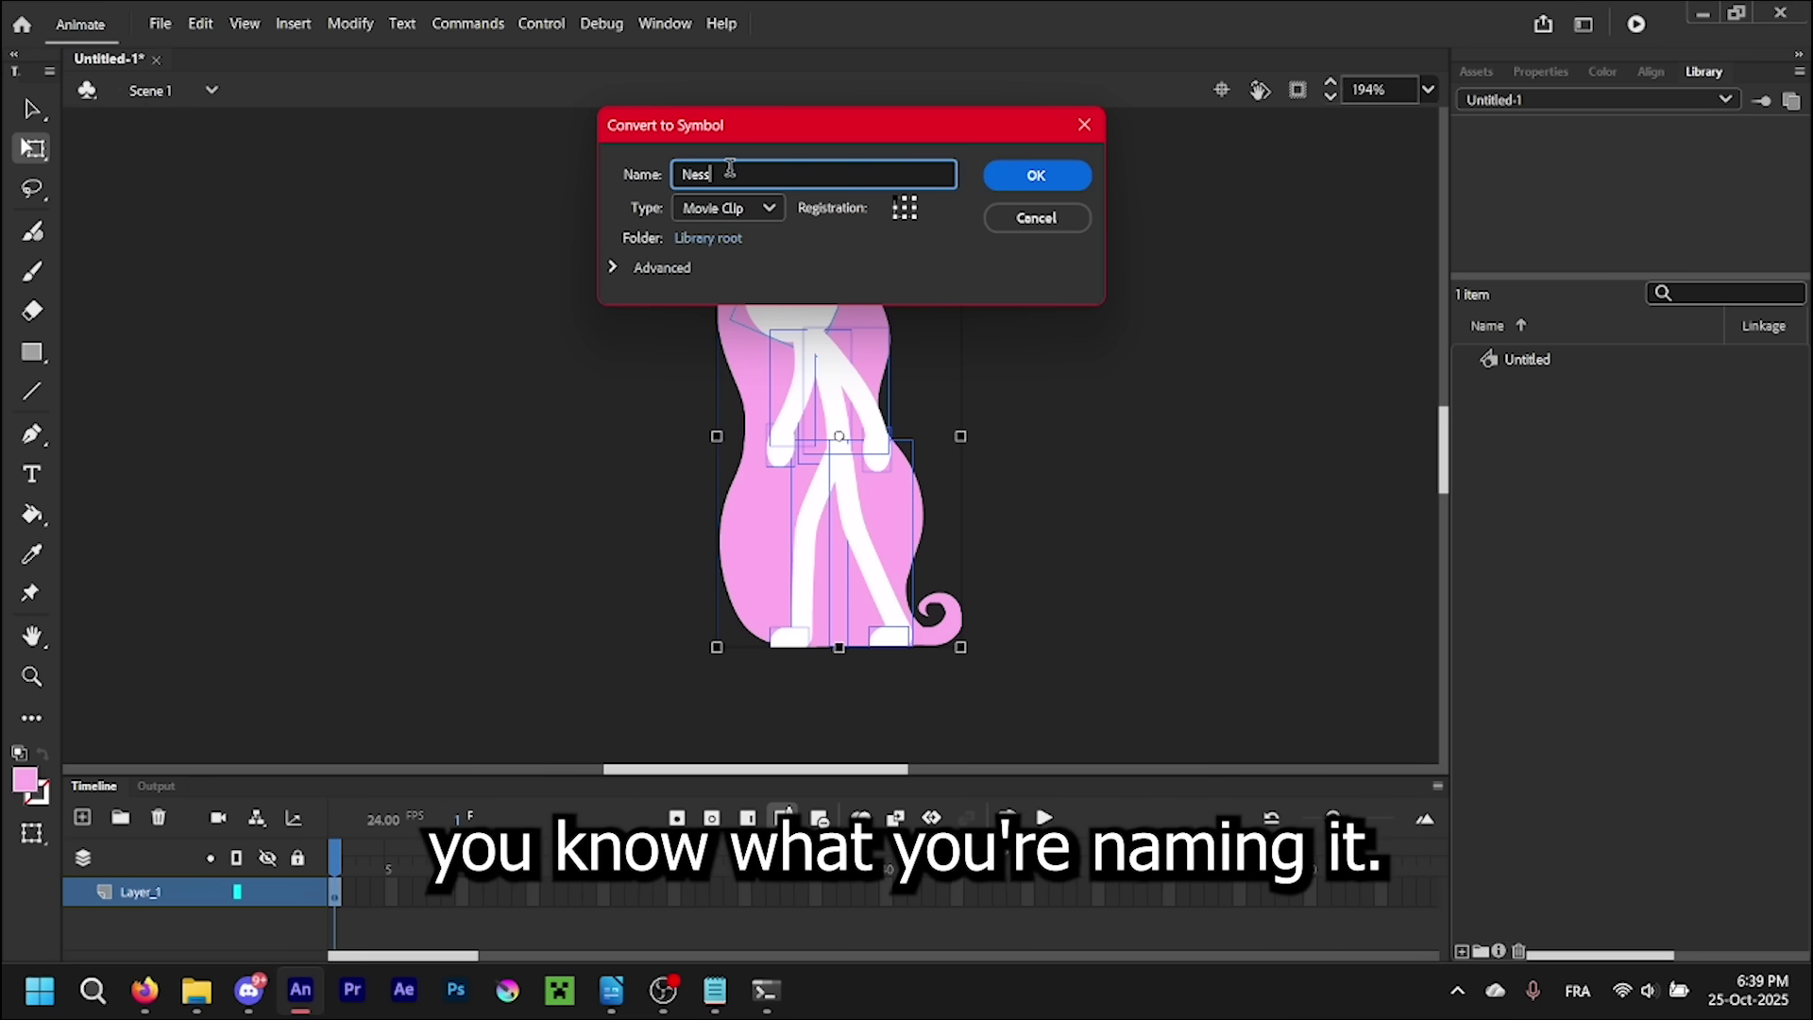
double_click(694, 174)
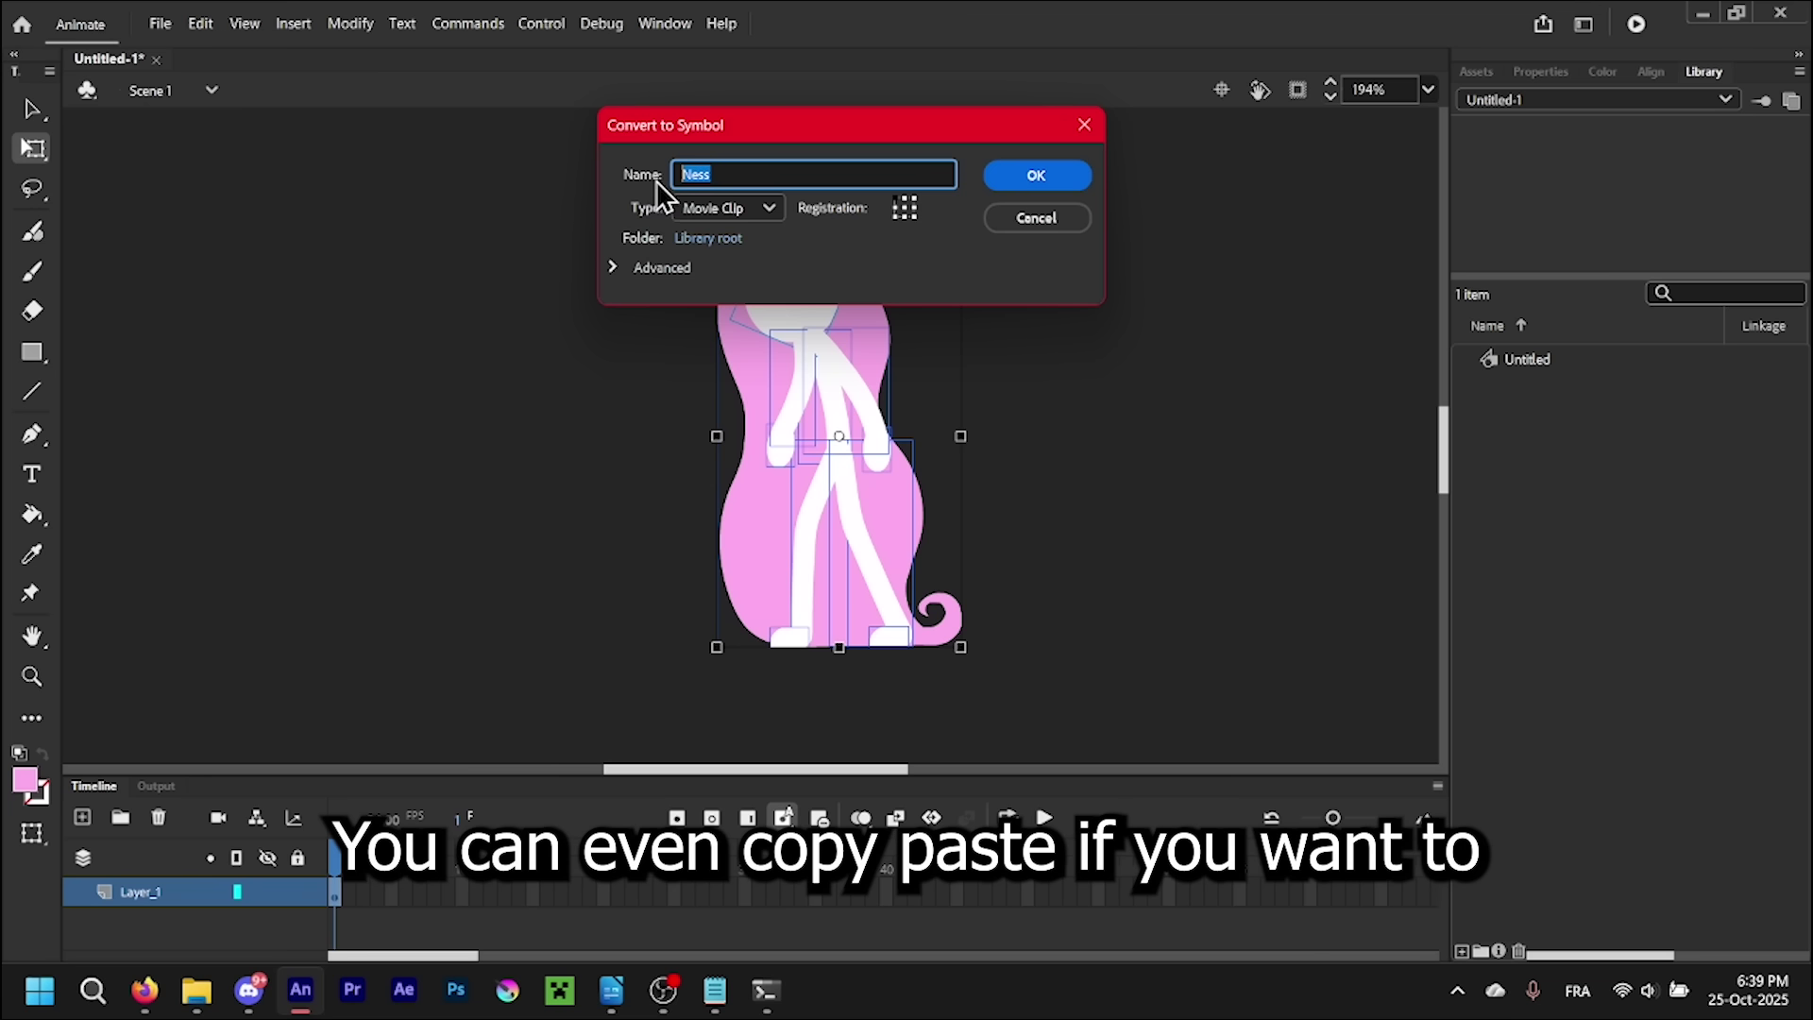
click(772, 173)
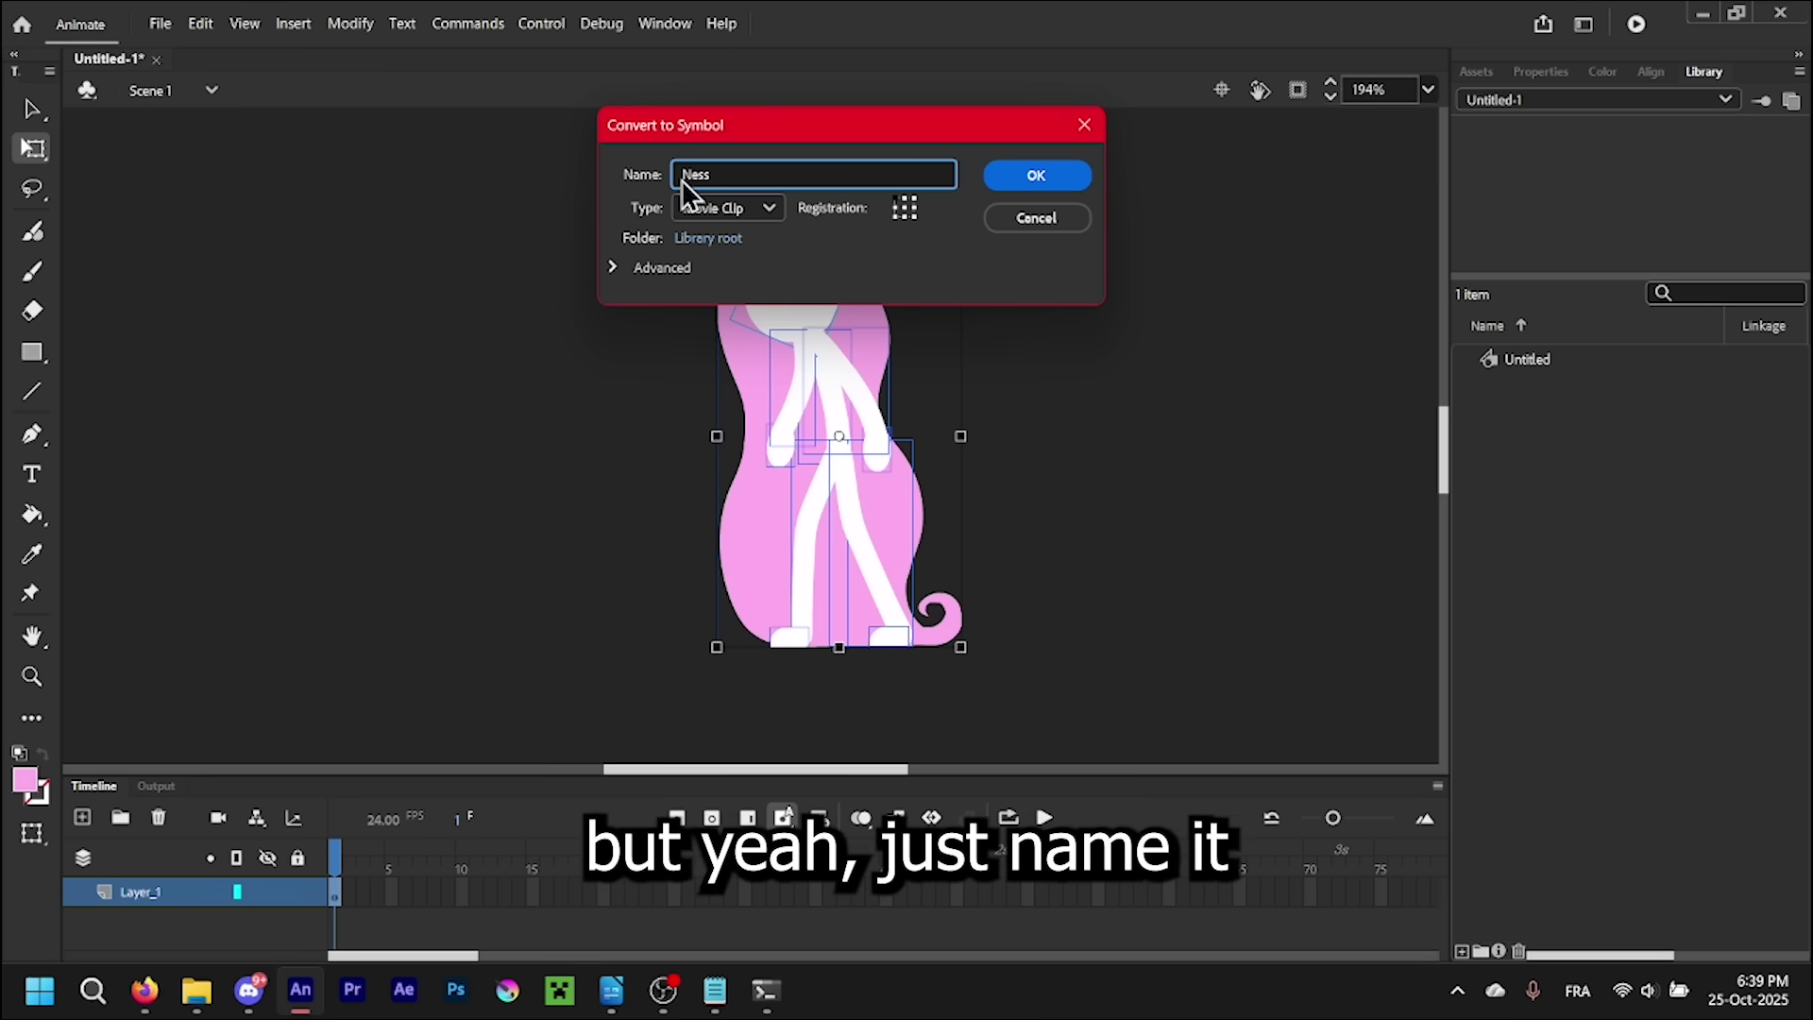
click(1026, 181)
click(478, 511)
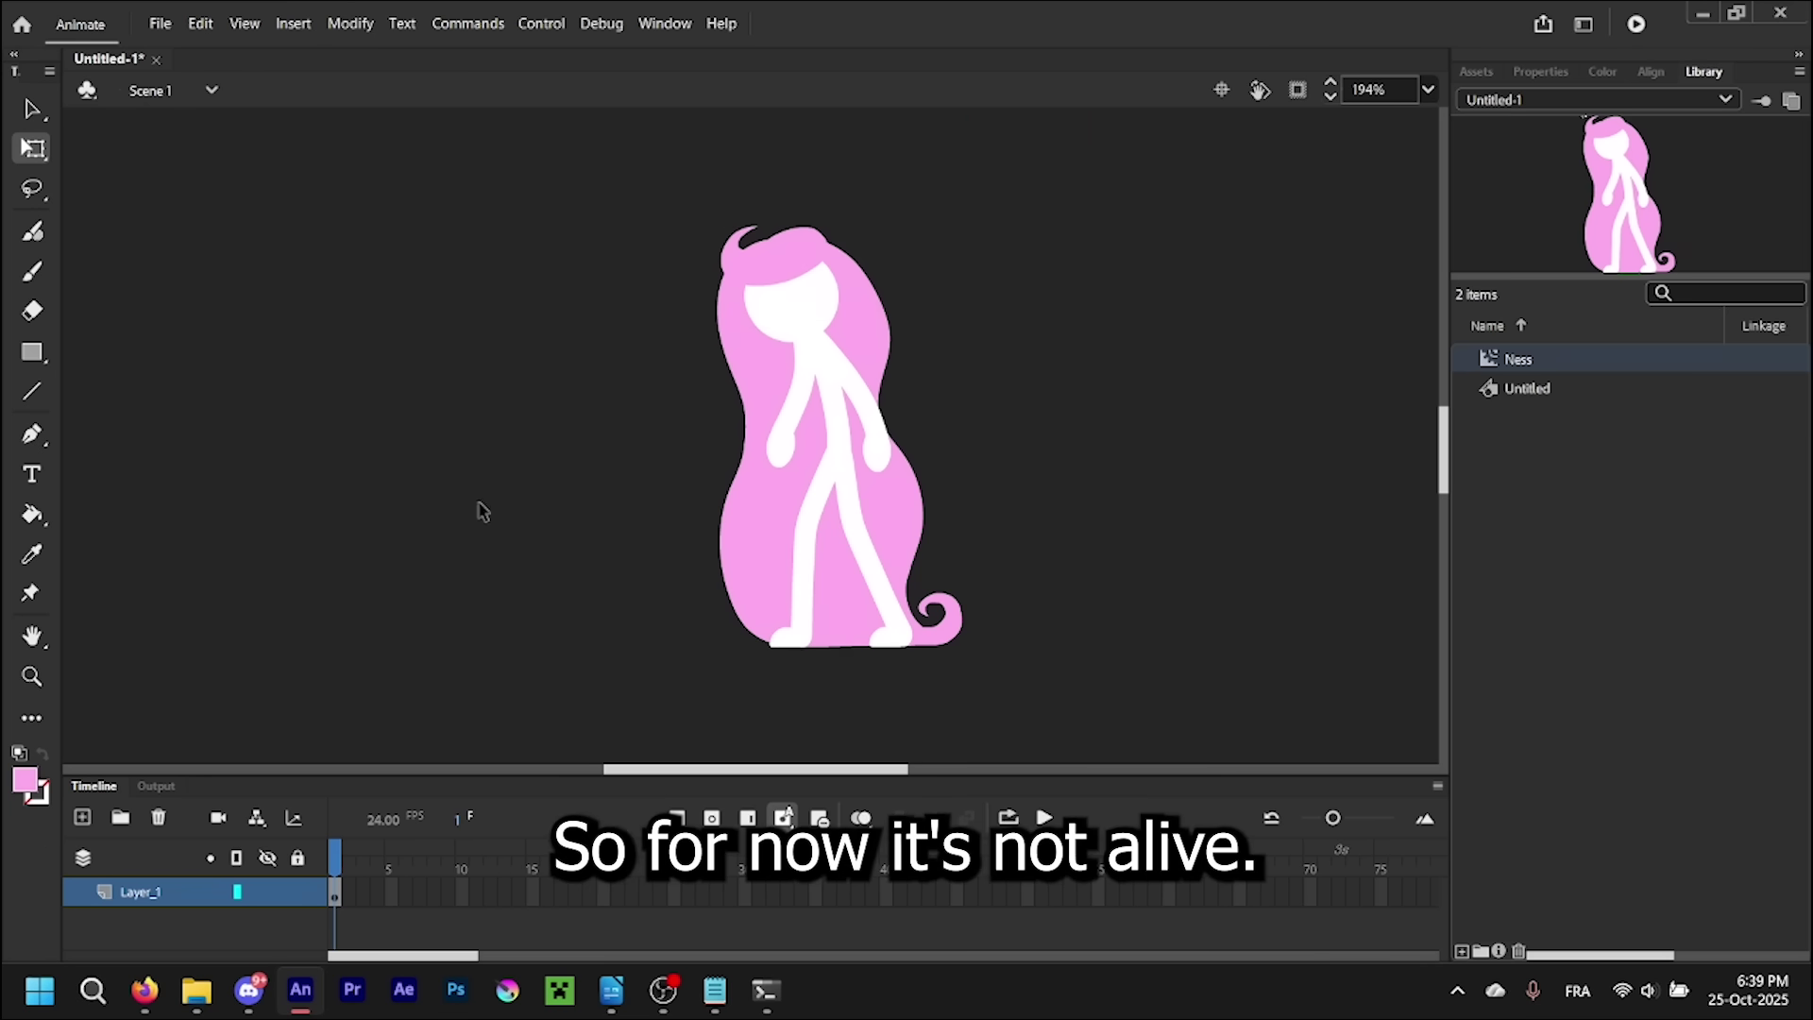
- Move and narrow the script console, then zoom out and pan the stage
click(765, 990)
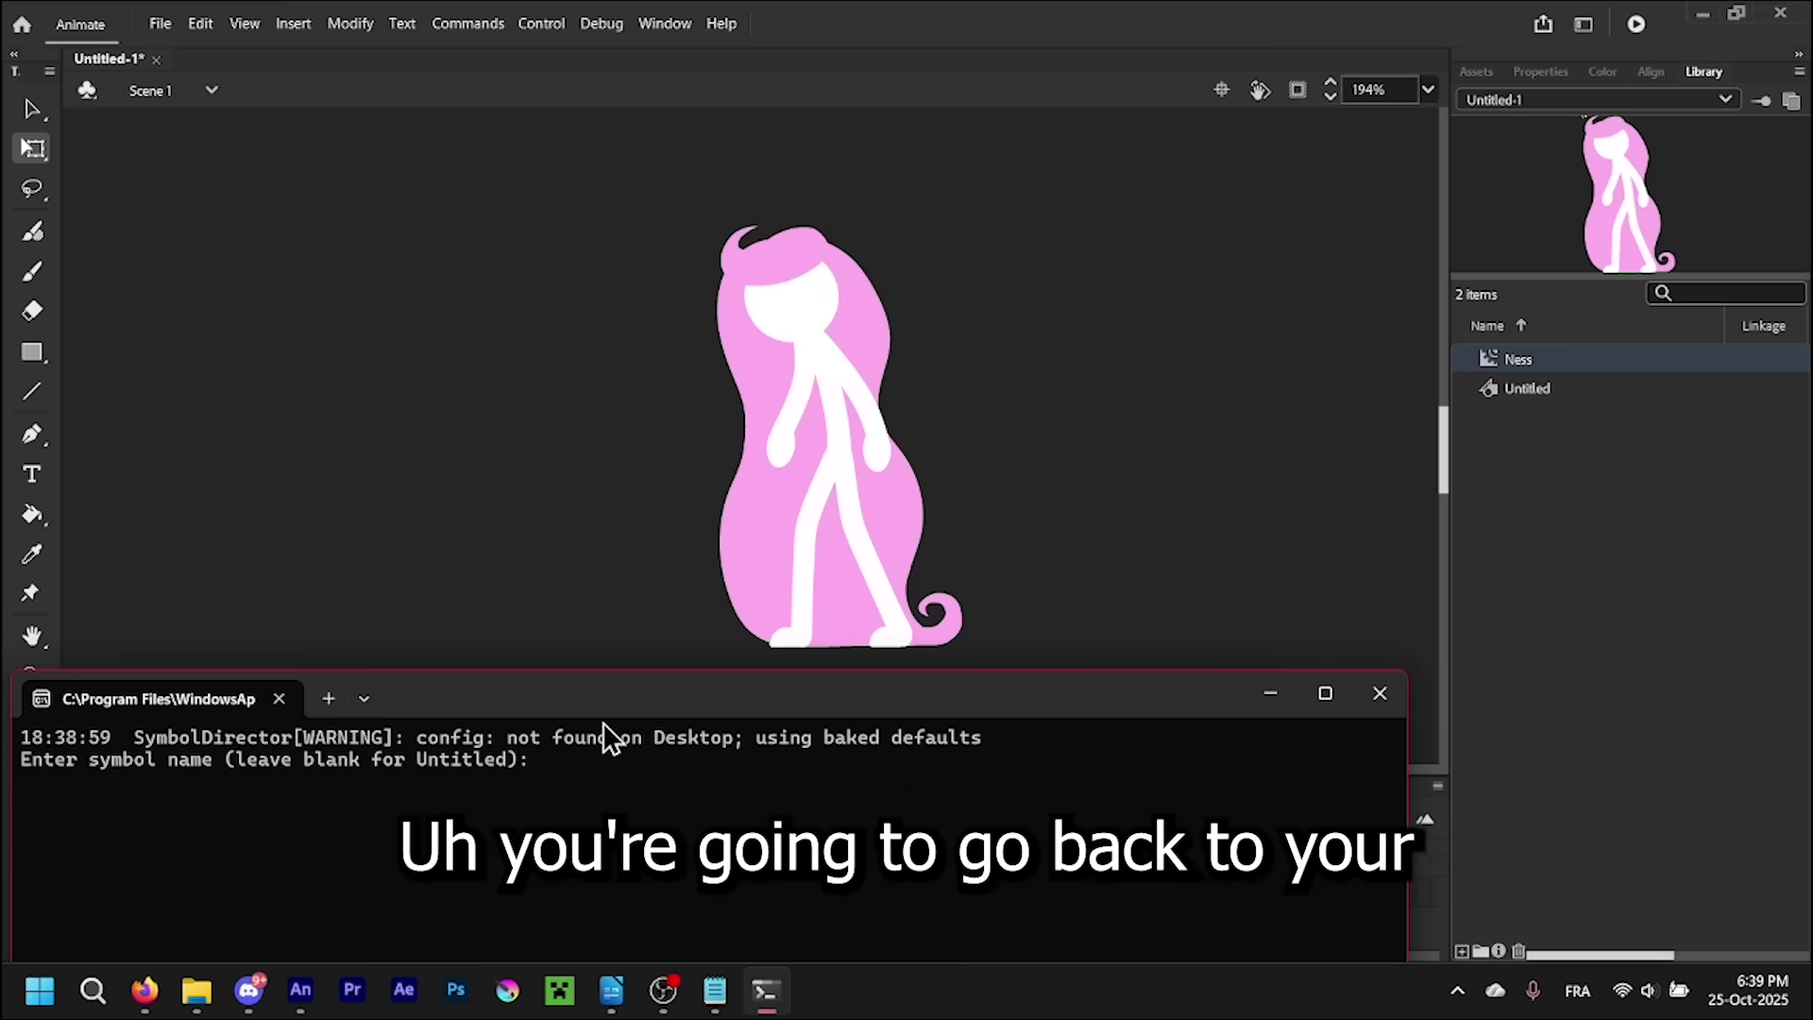
drag(602, 698, 680, 234)
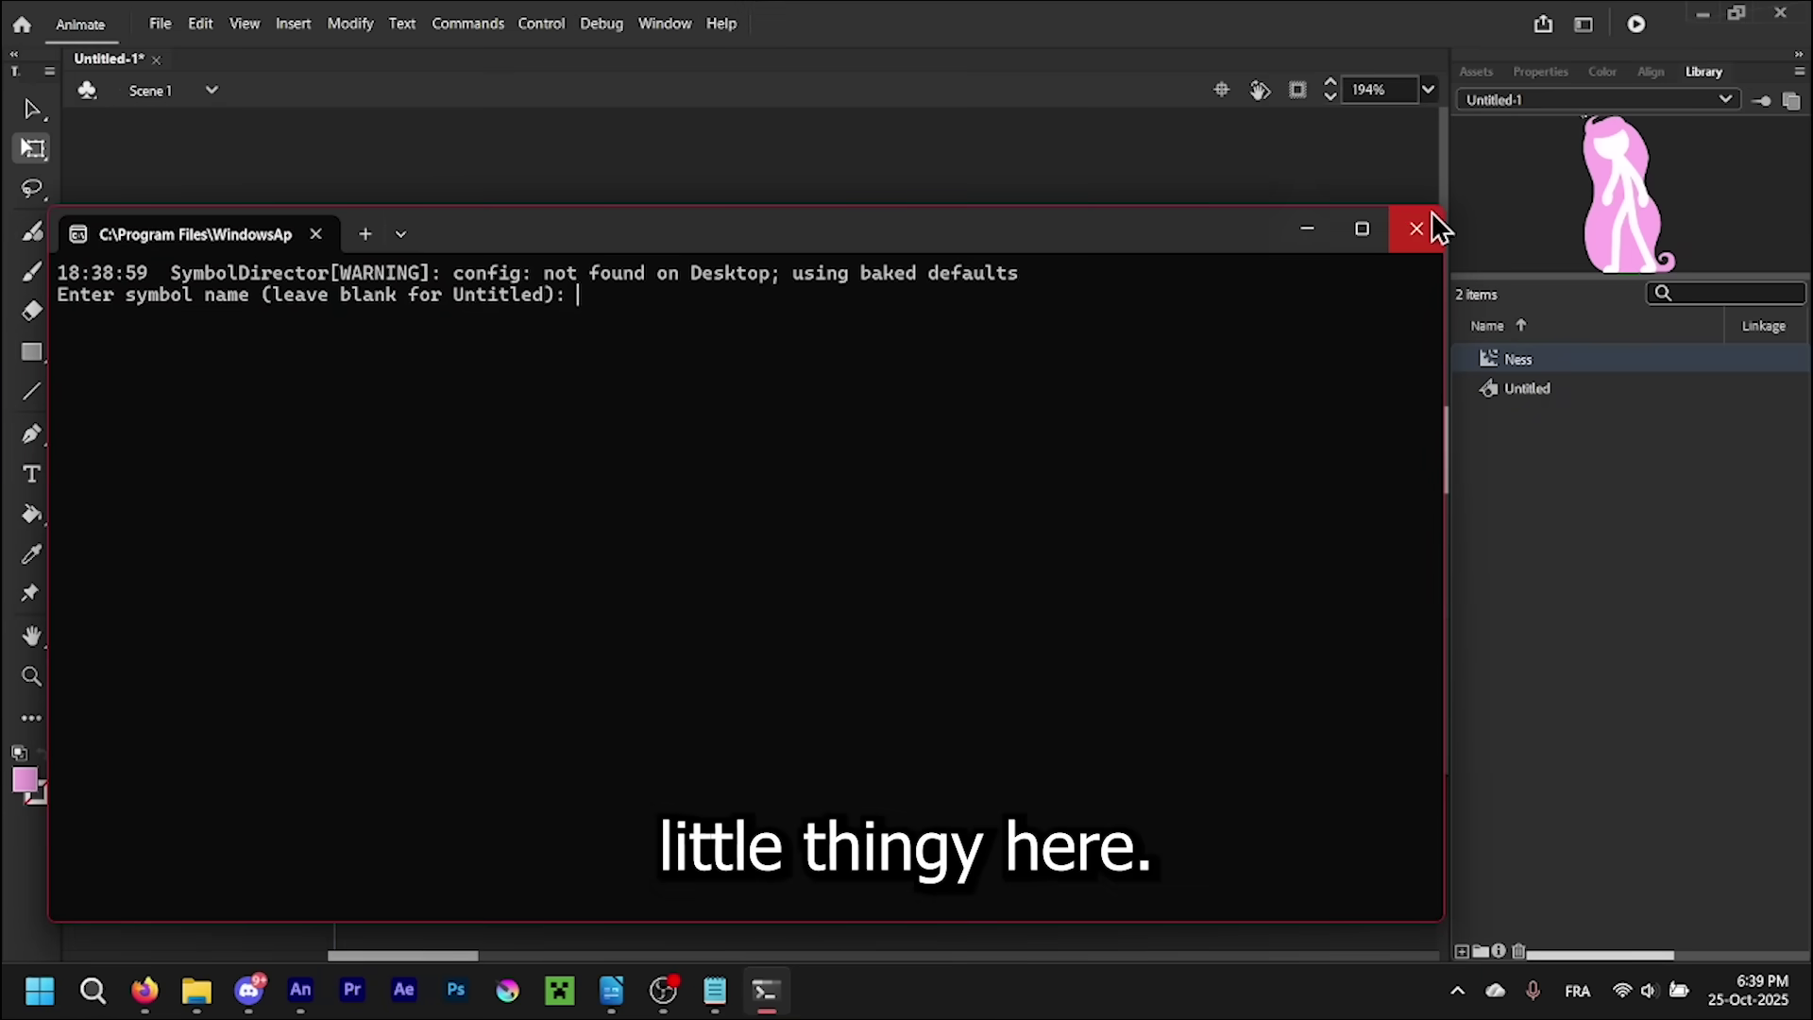
drag(1443, 214, 897, 232)
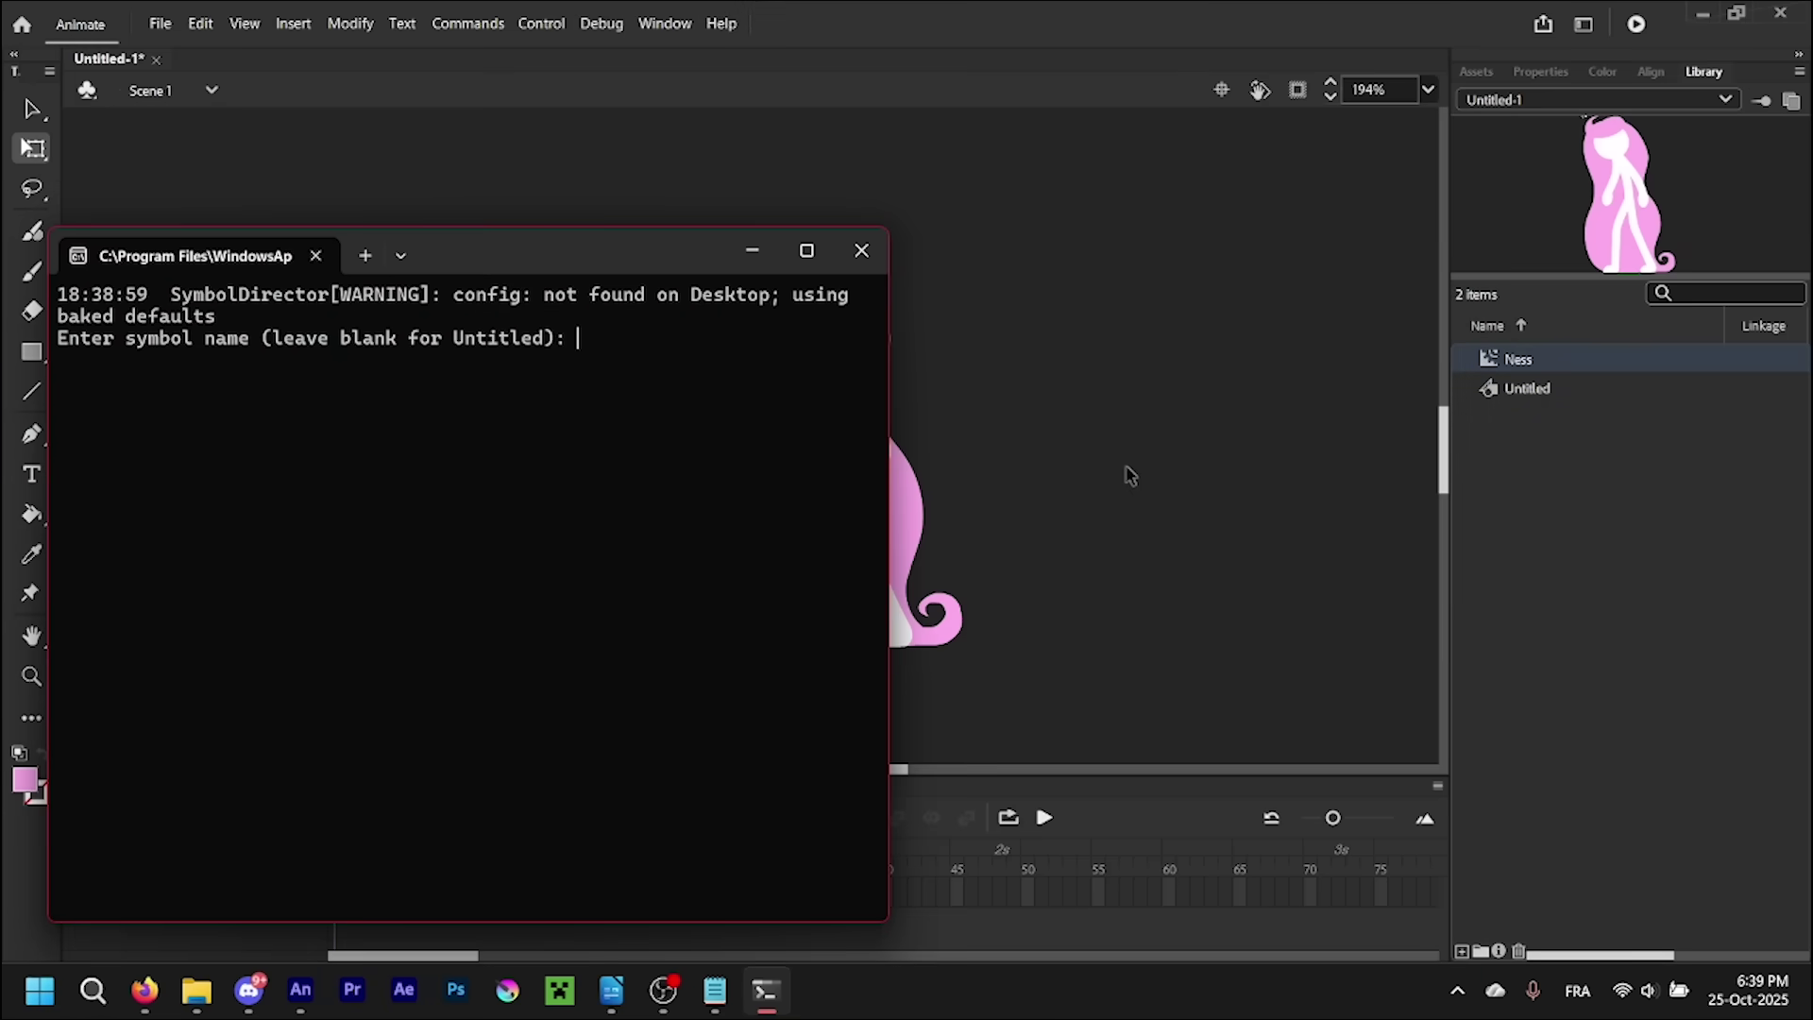
scroll(1130, 476, down, 3)
drag(1066, 486, 1104, 496)
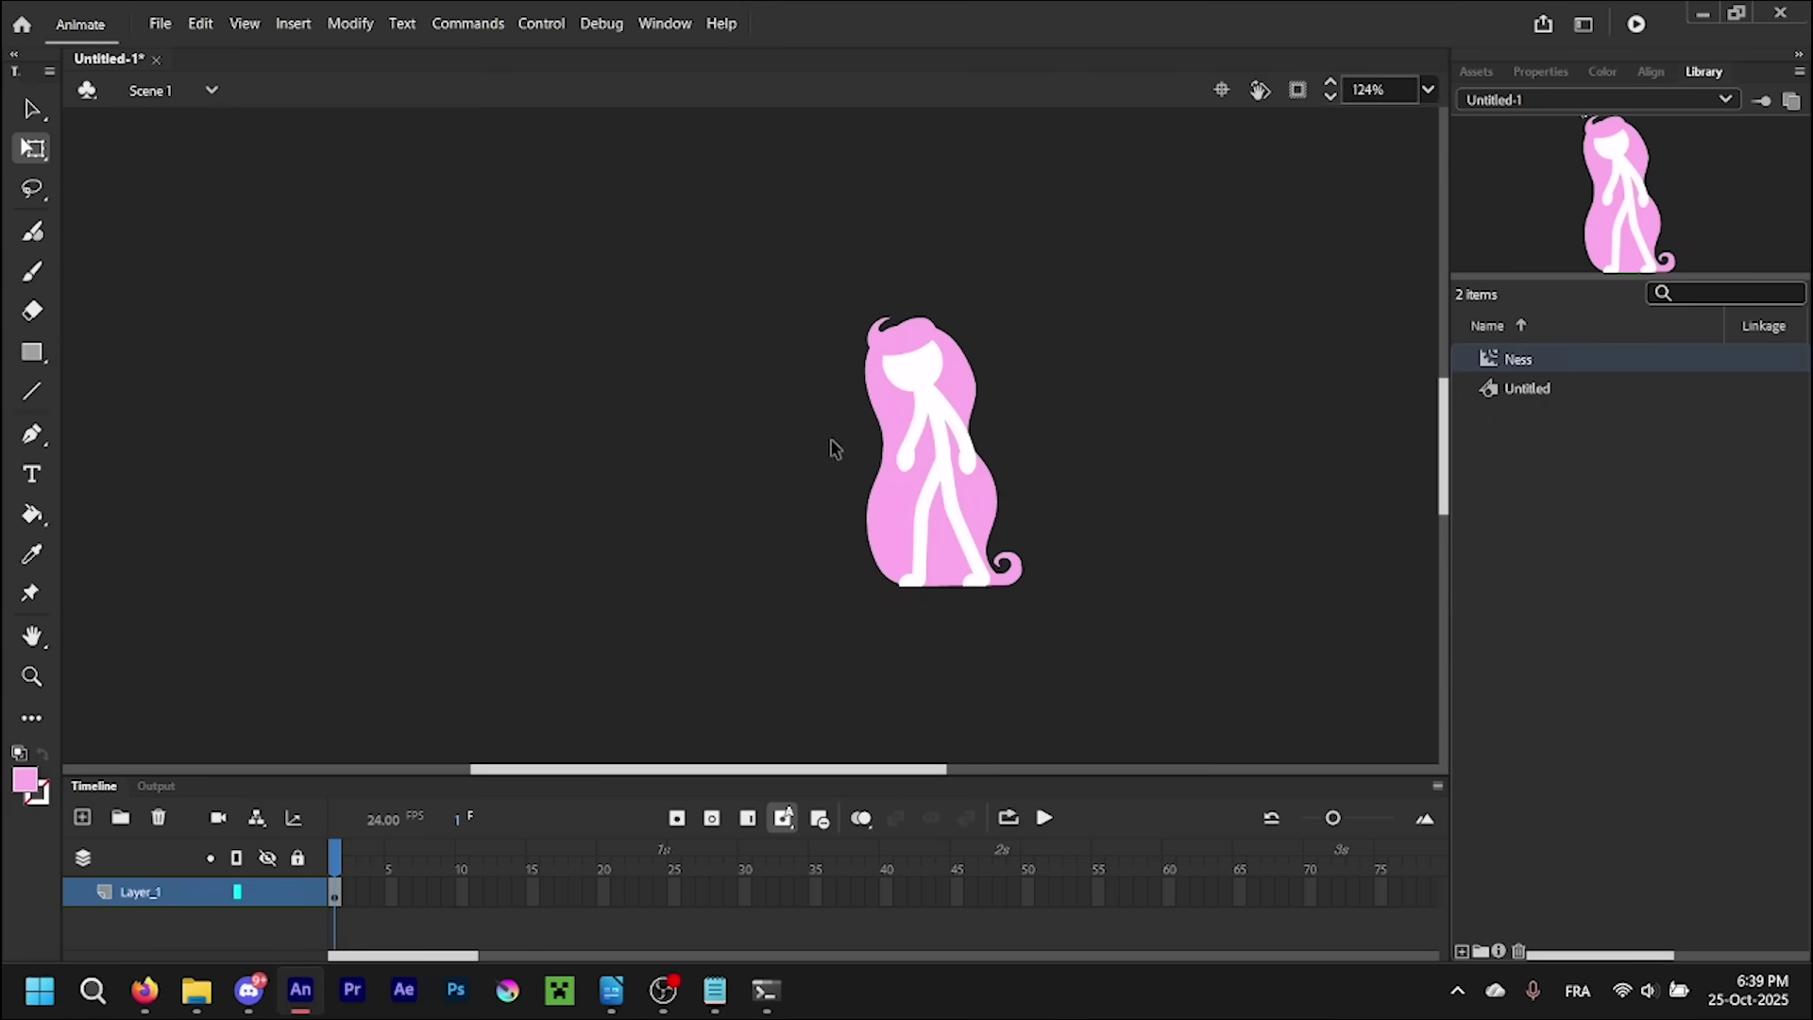
drag(831, 450, 943, 514)
- Enter Ness at the console's symbol name prompt
click(766, 990)
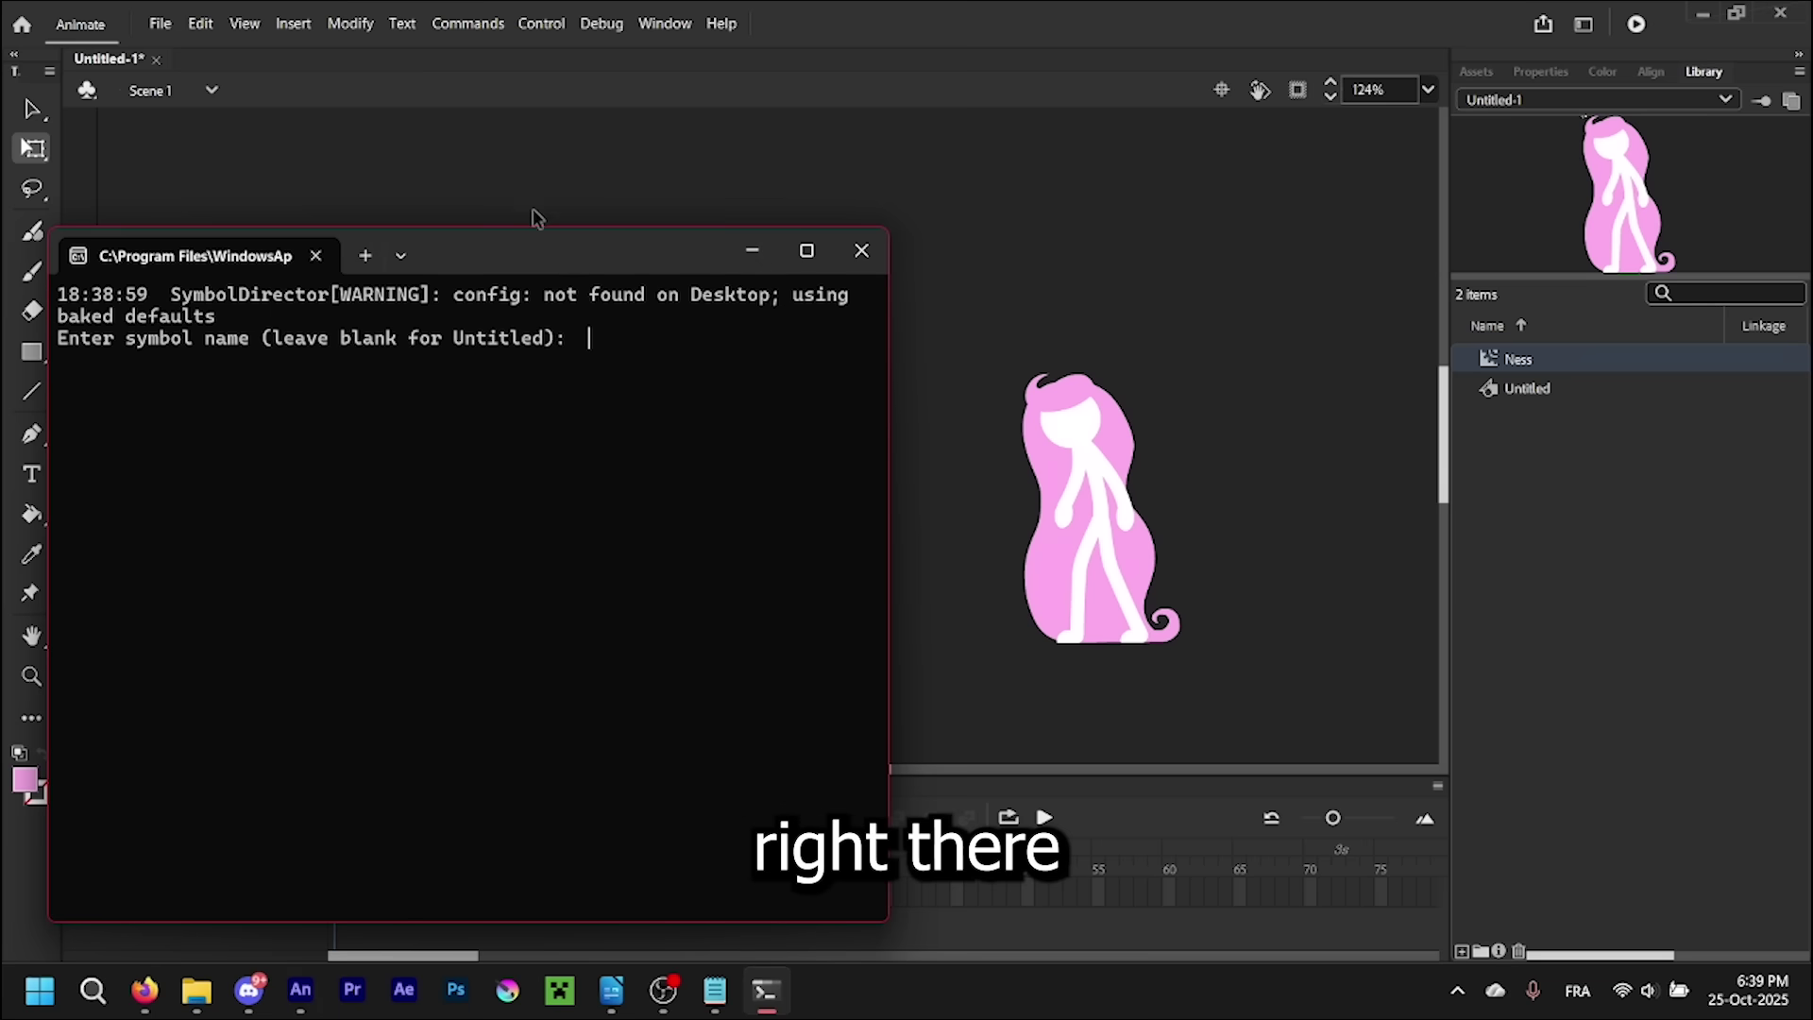
drag(537, 264, 582, 190)
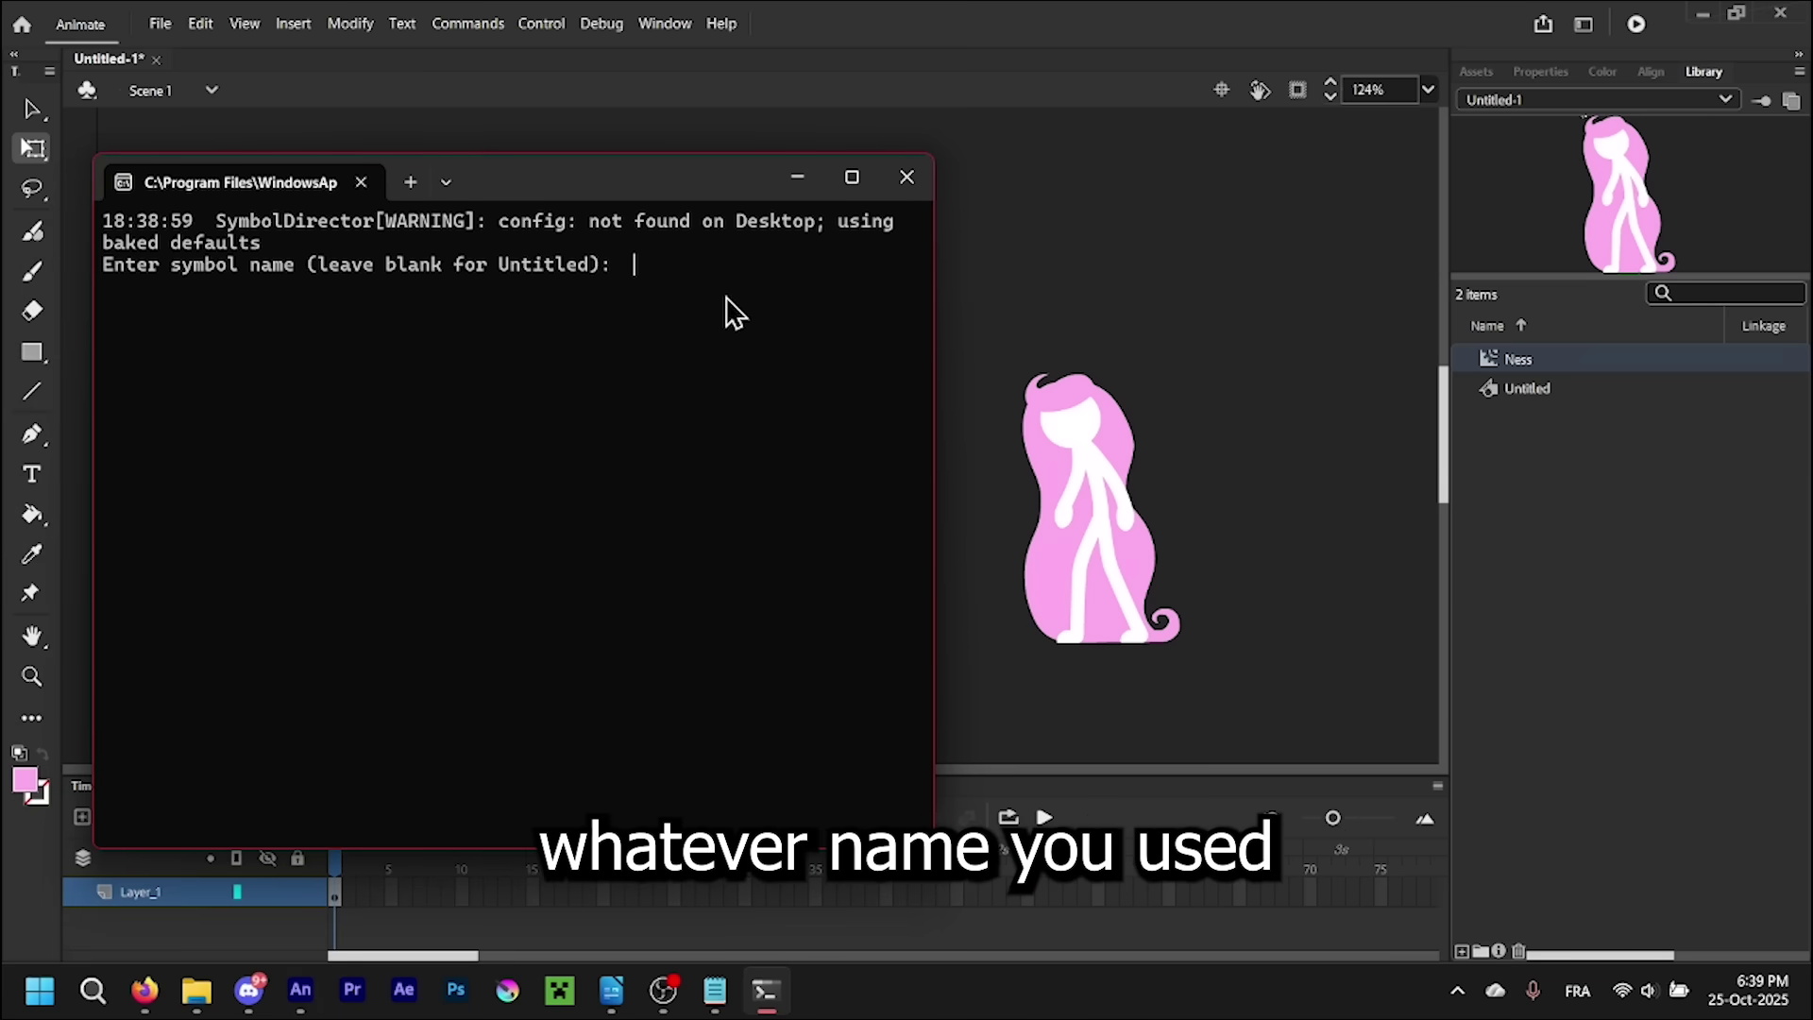
text(A)
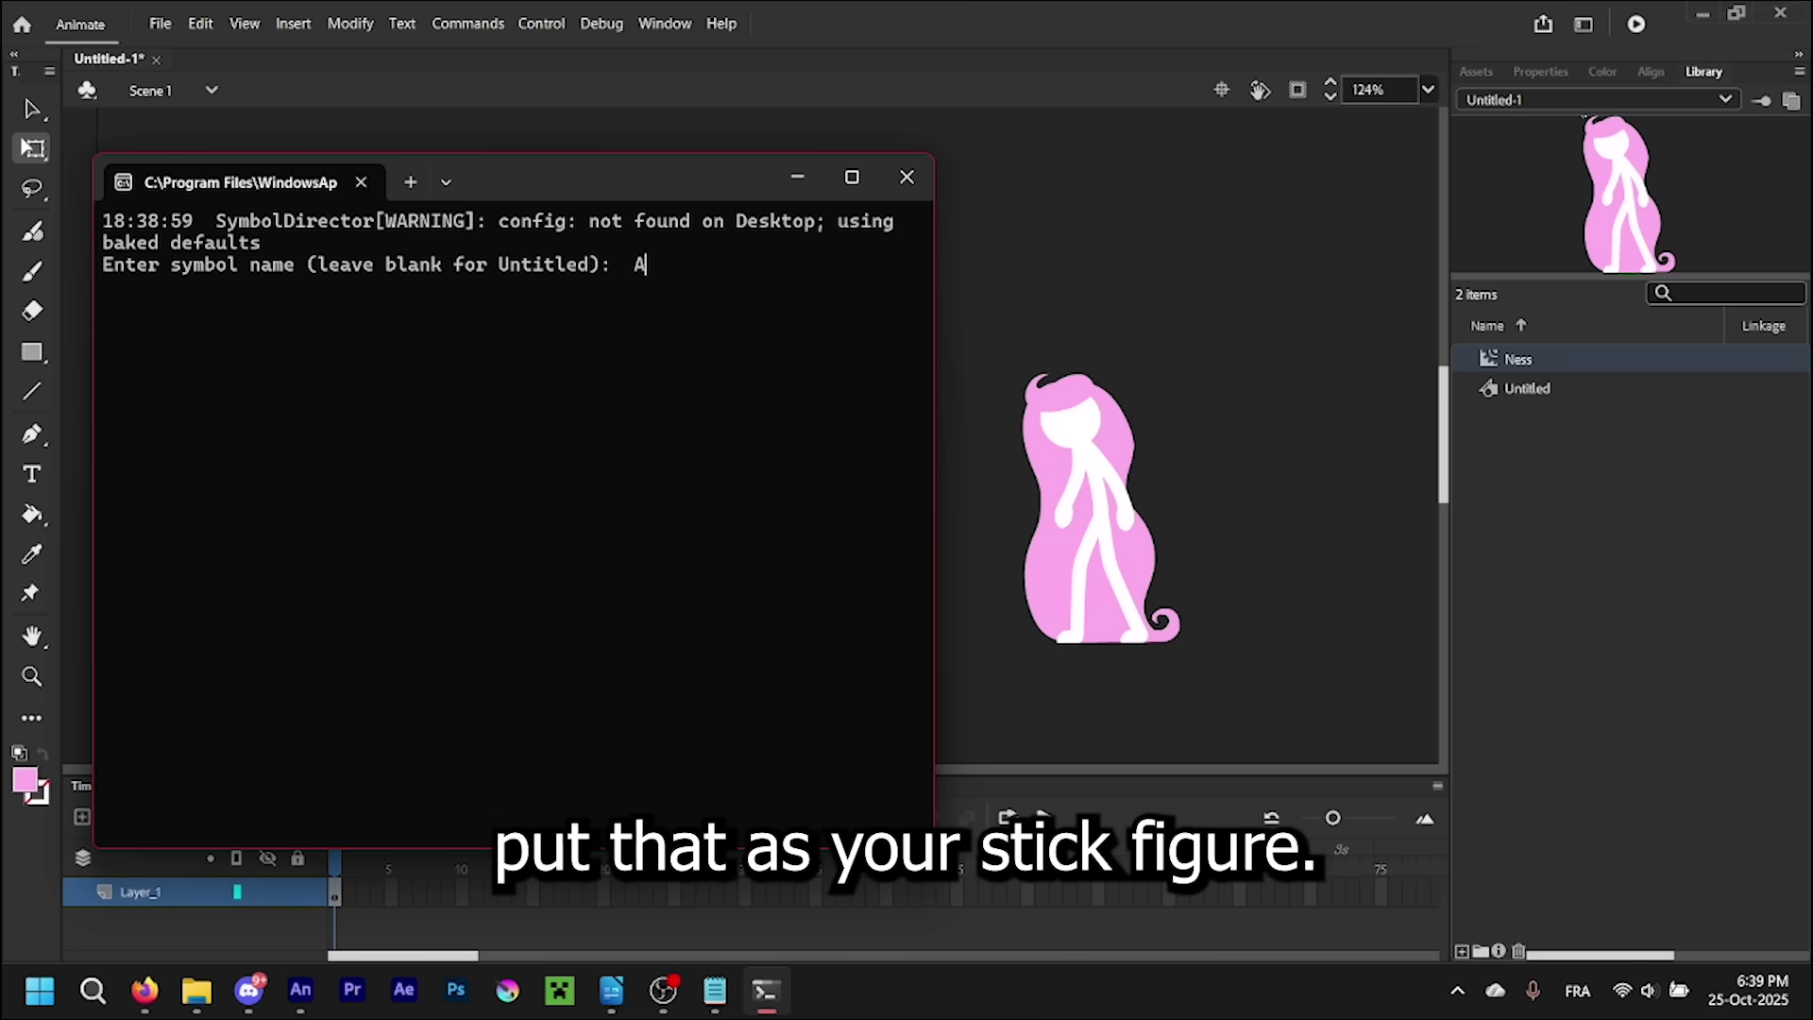
text(xittyKatLuvver)
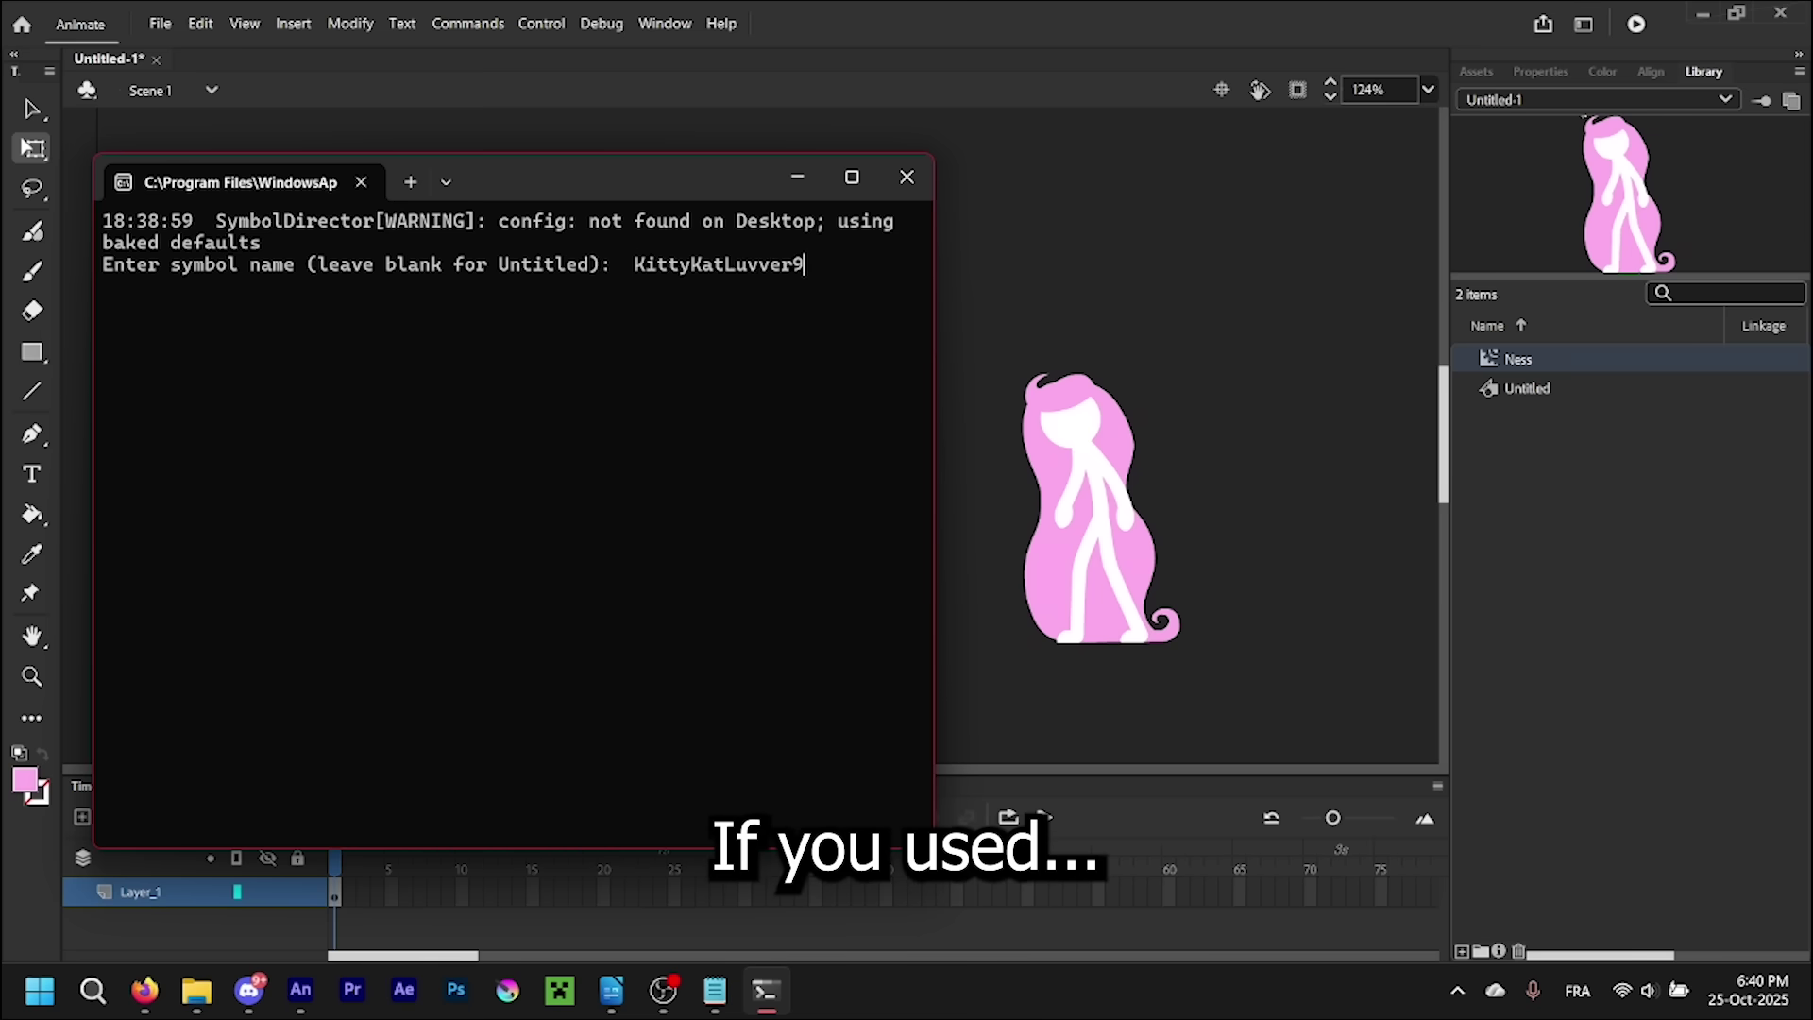
text(99)
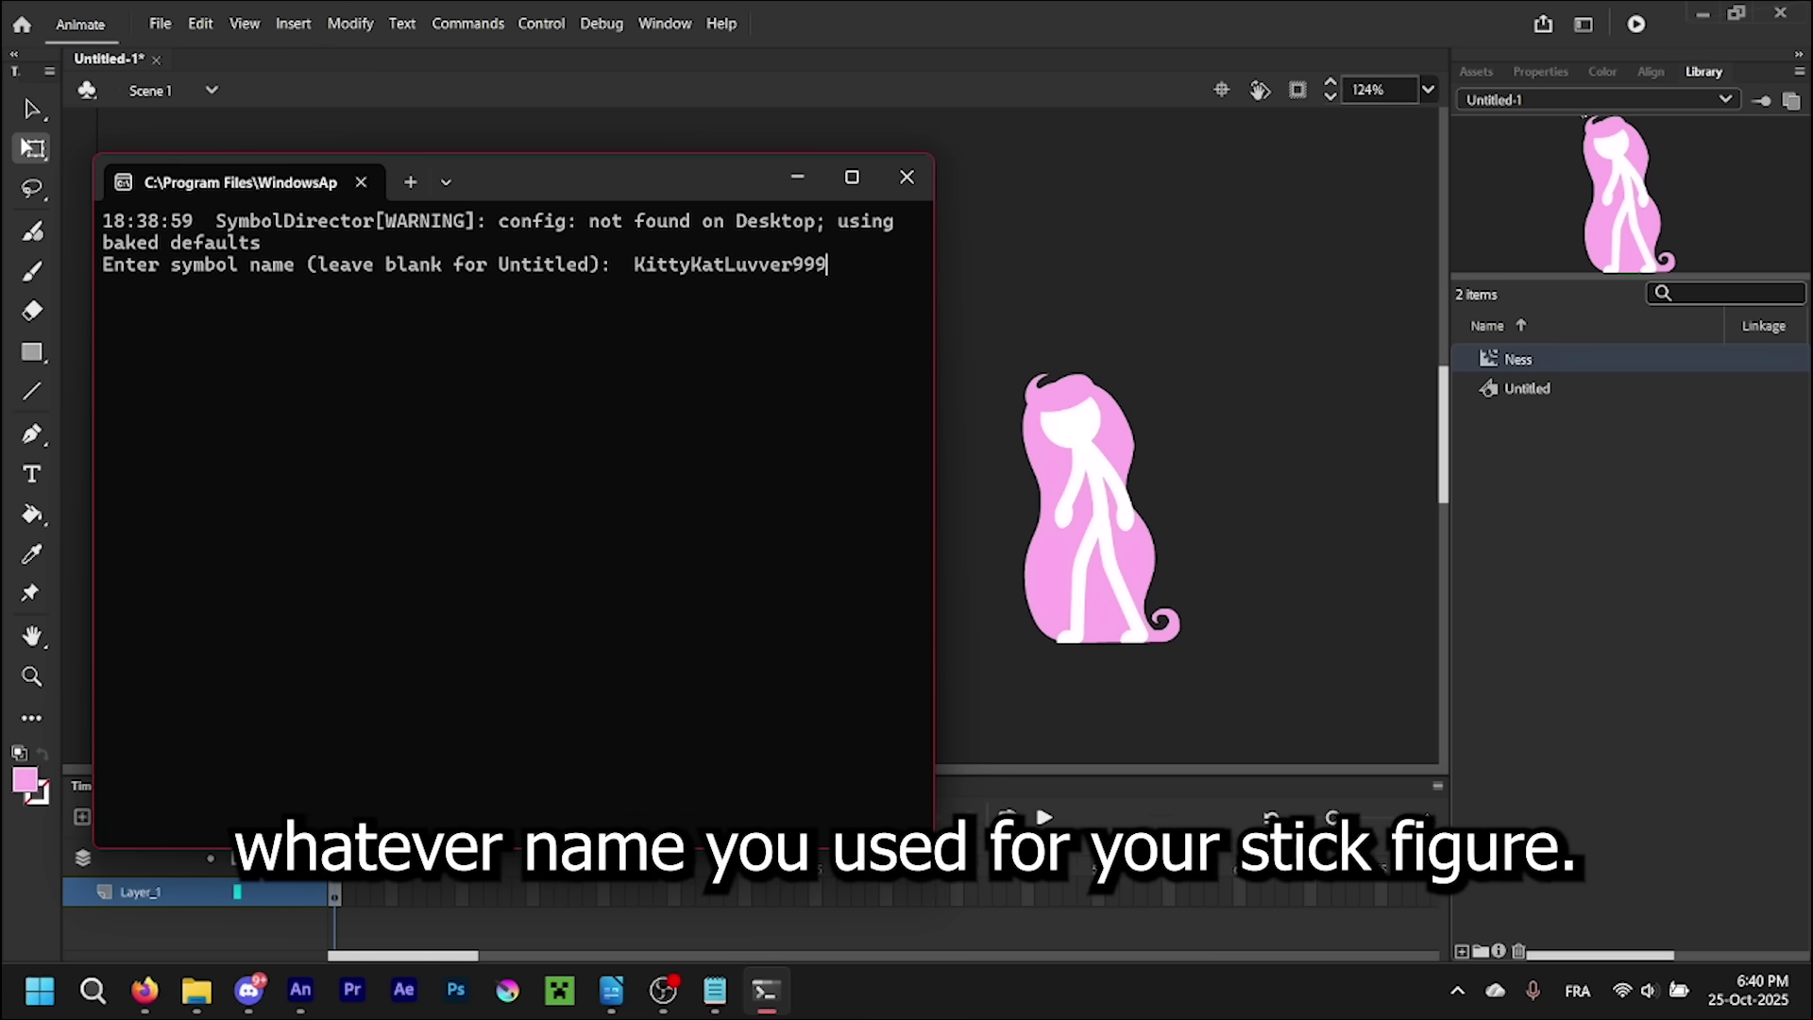
text(Ness)
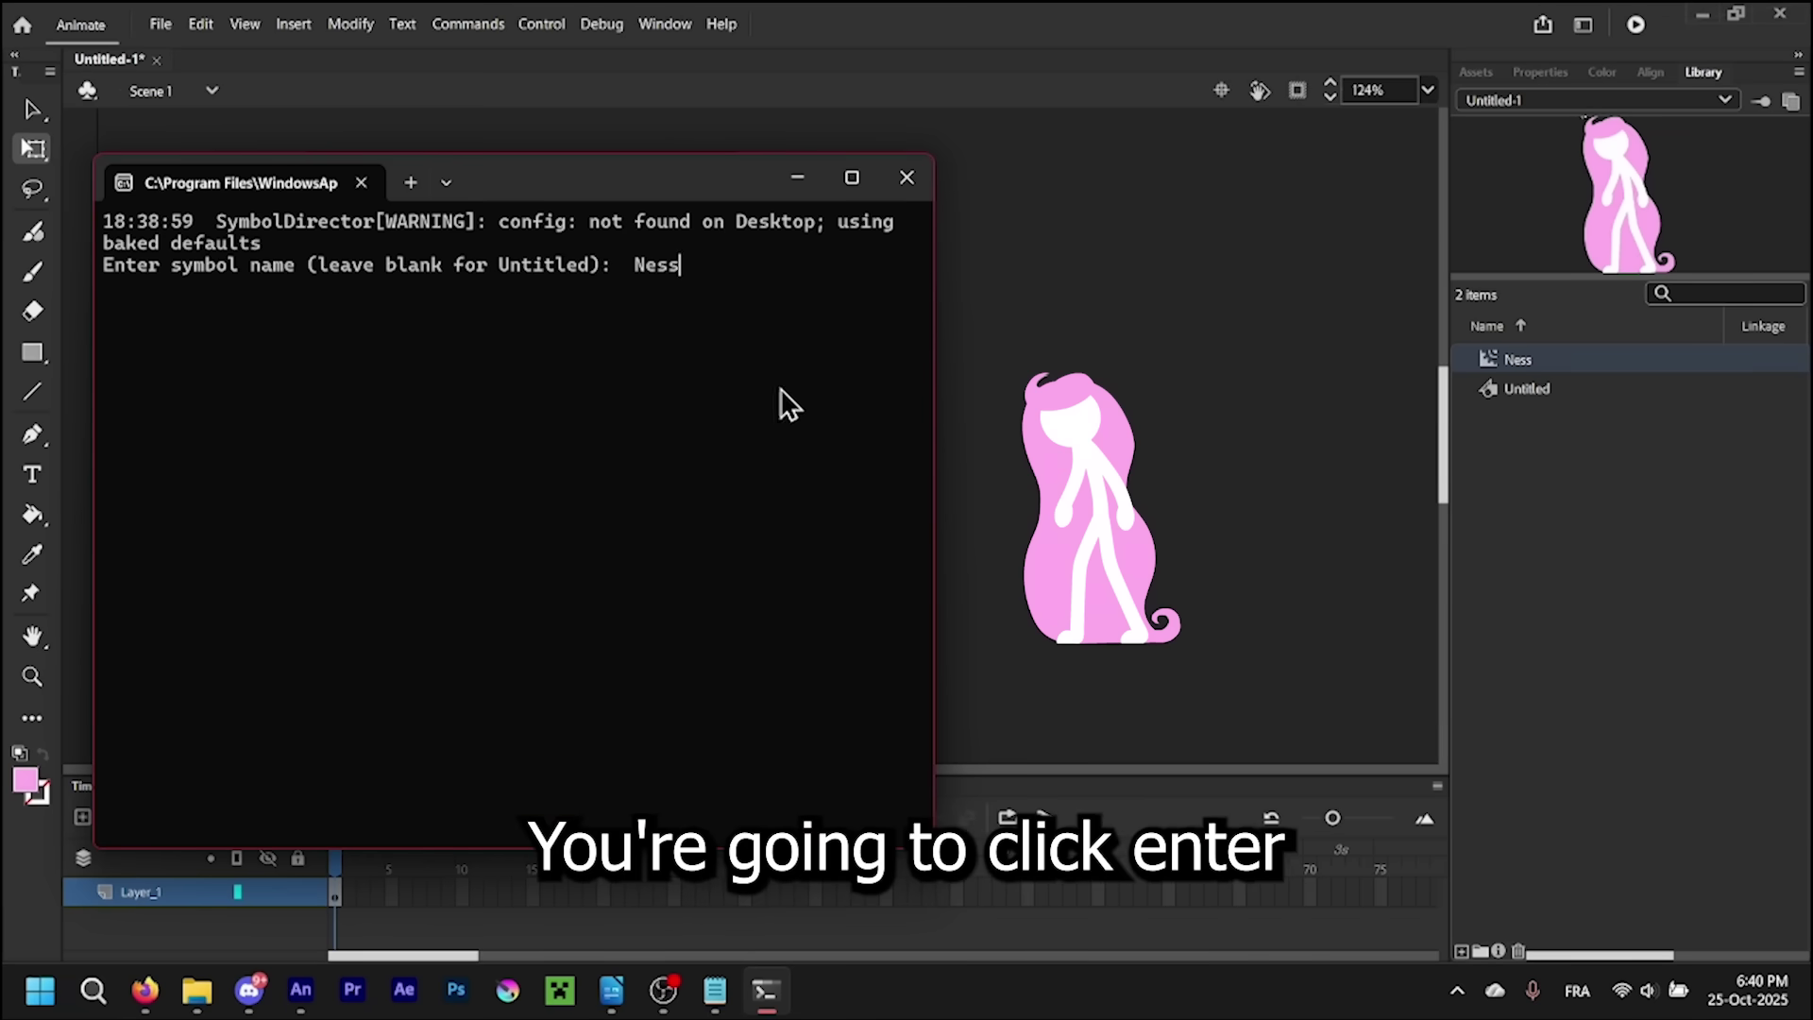
key(Return)
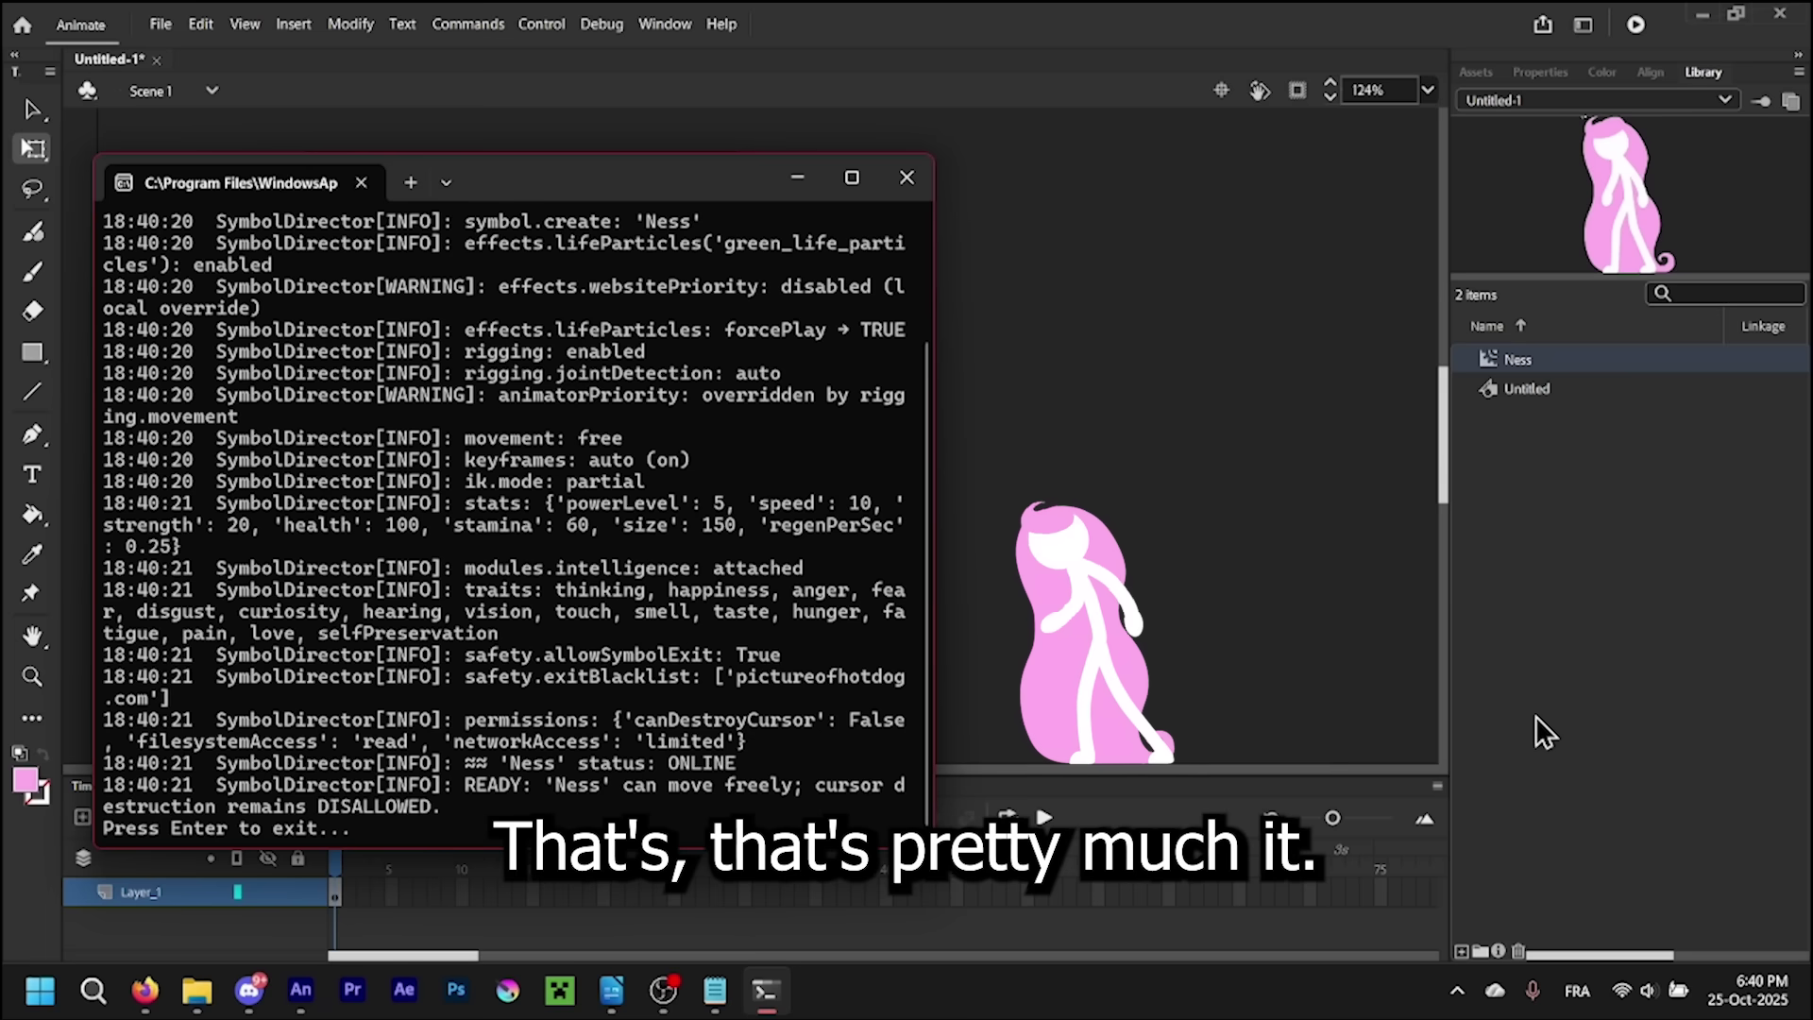
- Exit the Python script's console and minimise Animate so Ness stands on the desktop
key(Return)
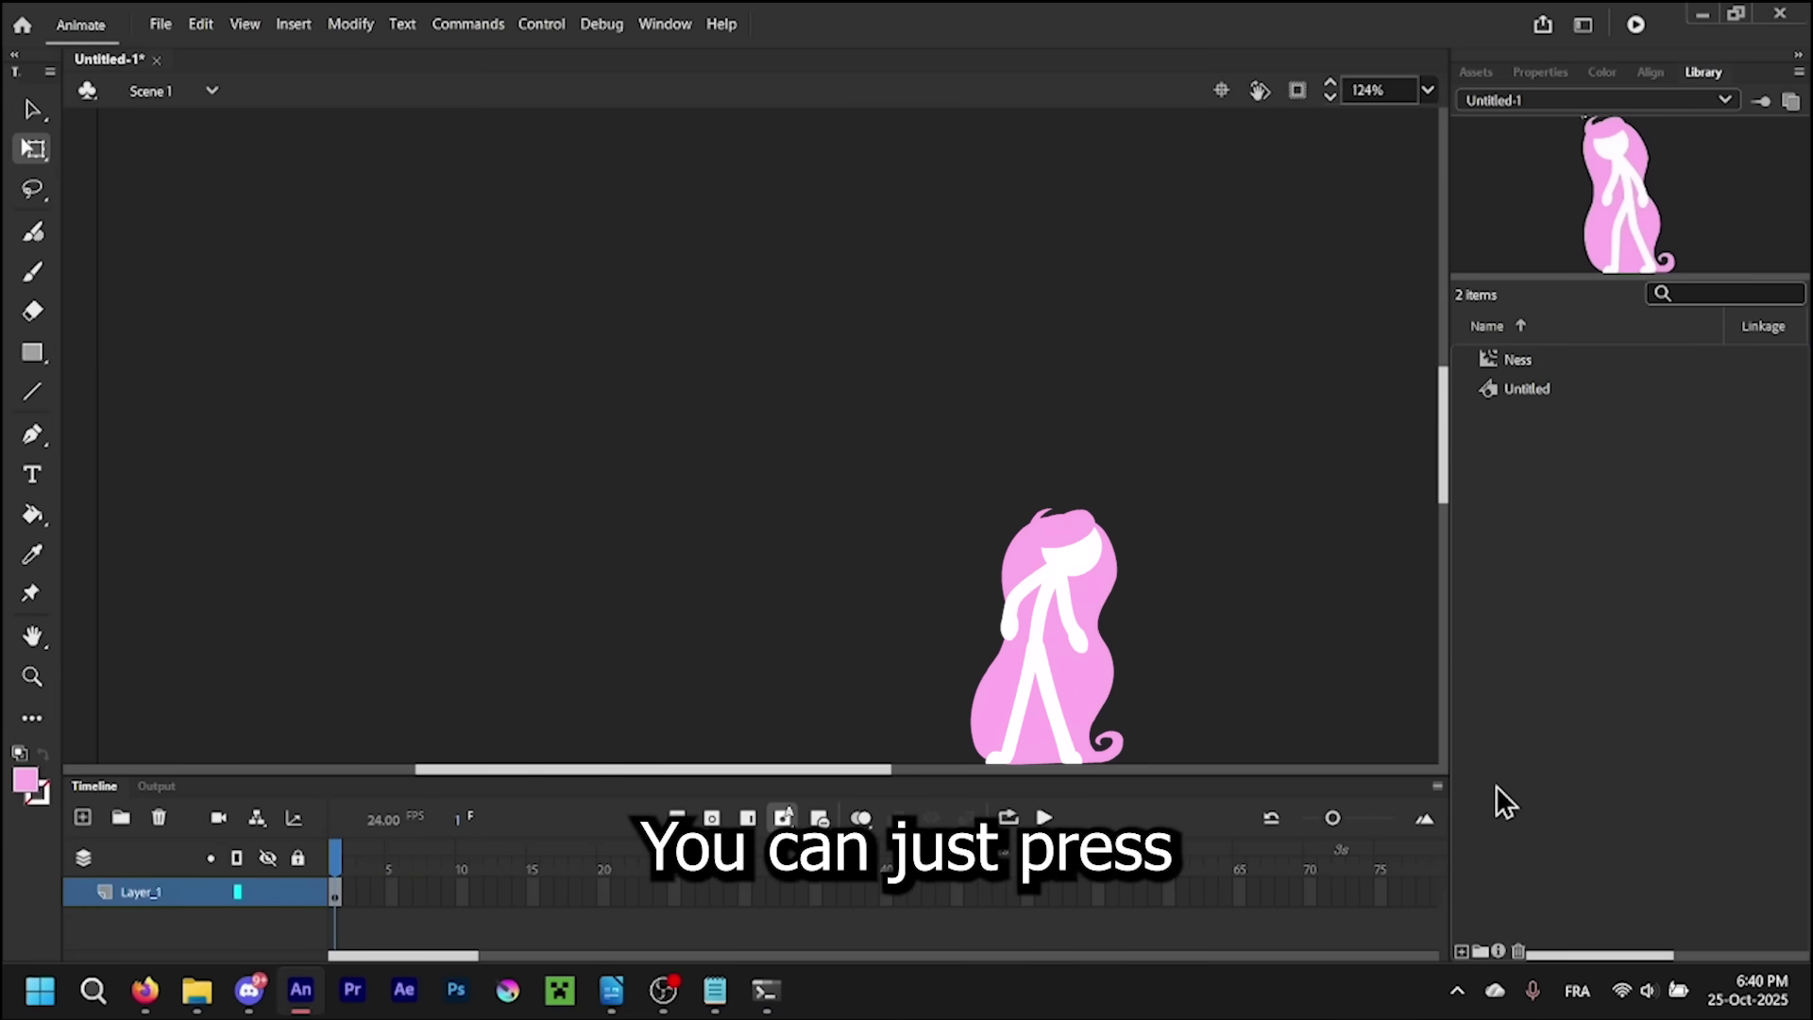
click(762, 992)
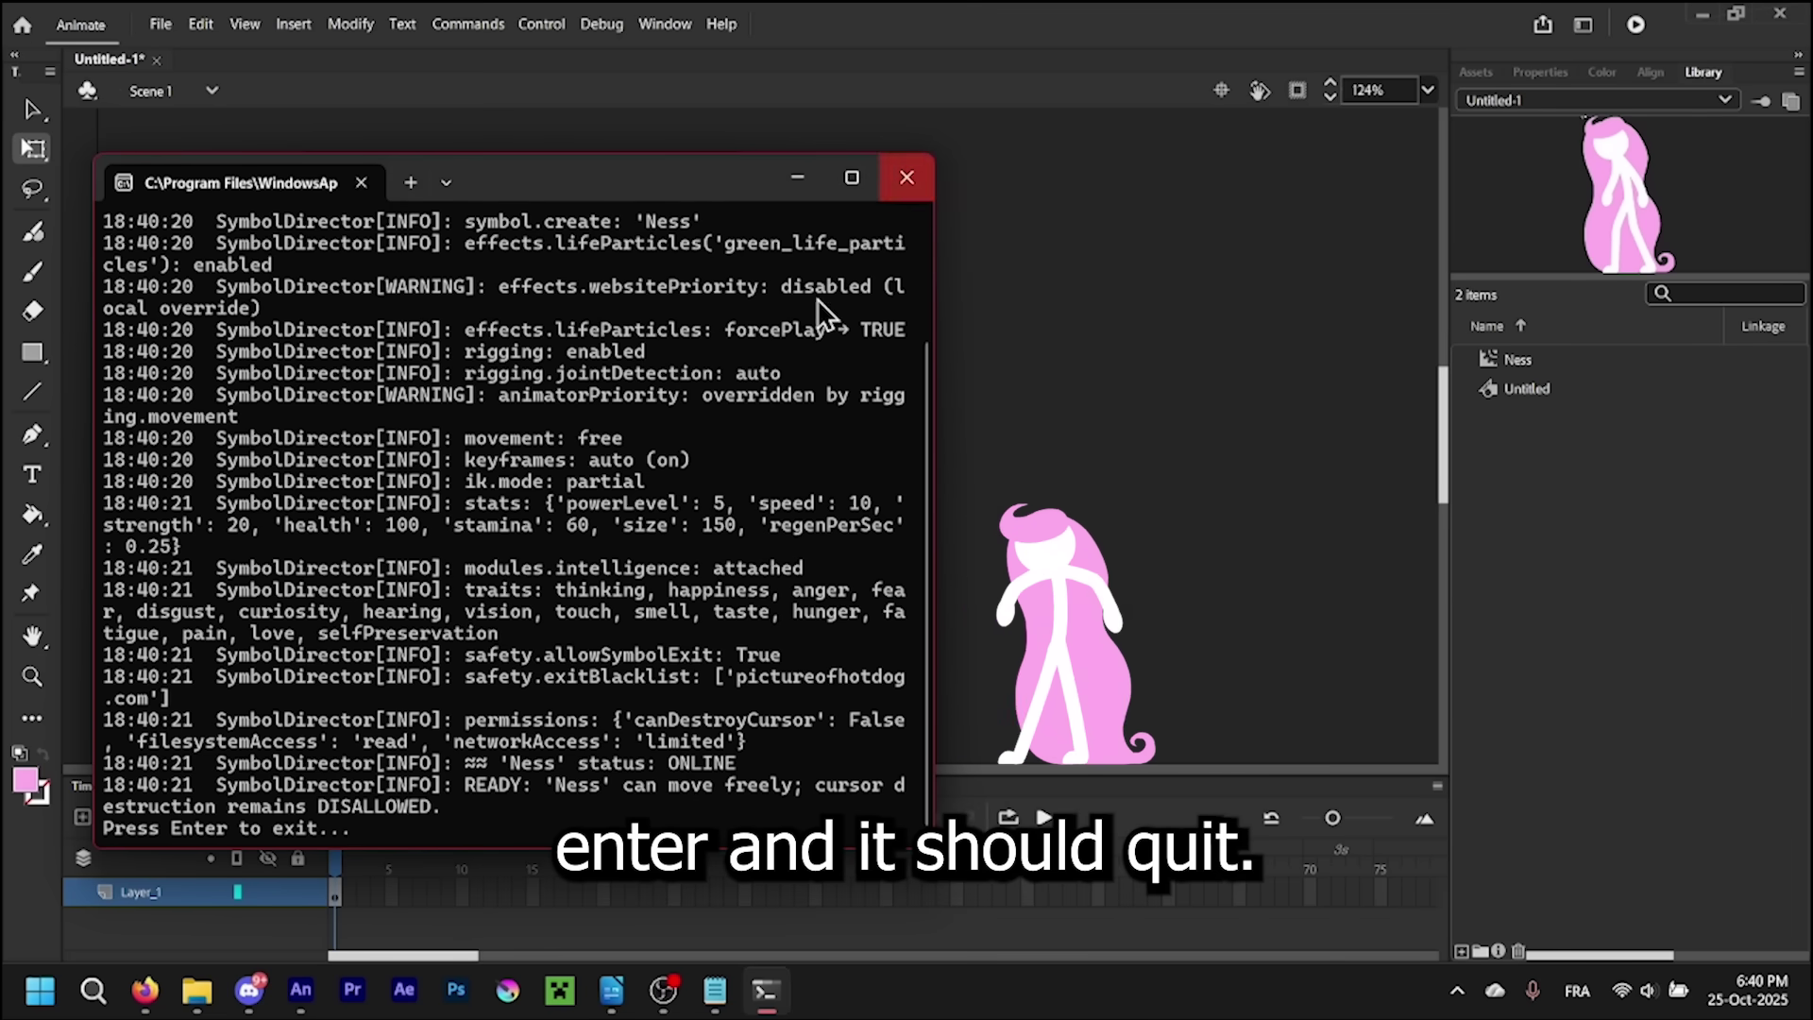
key(Return)
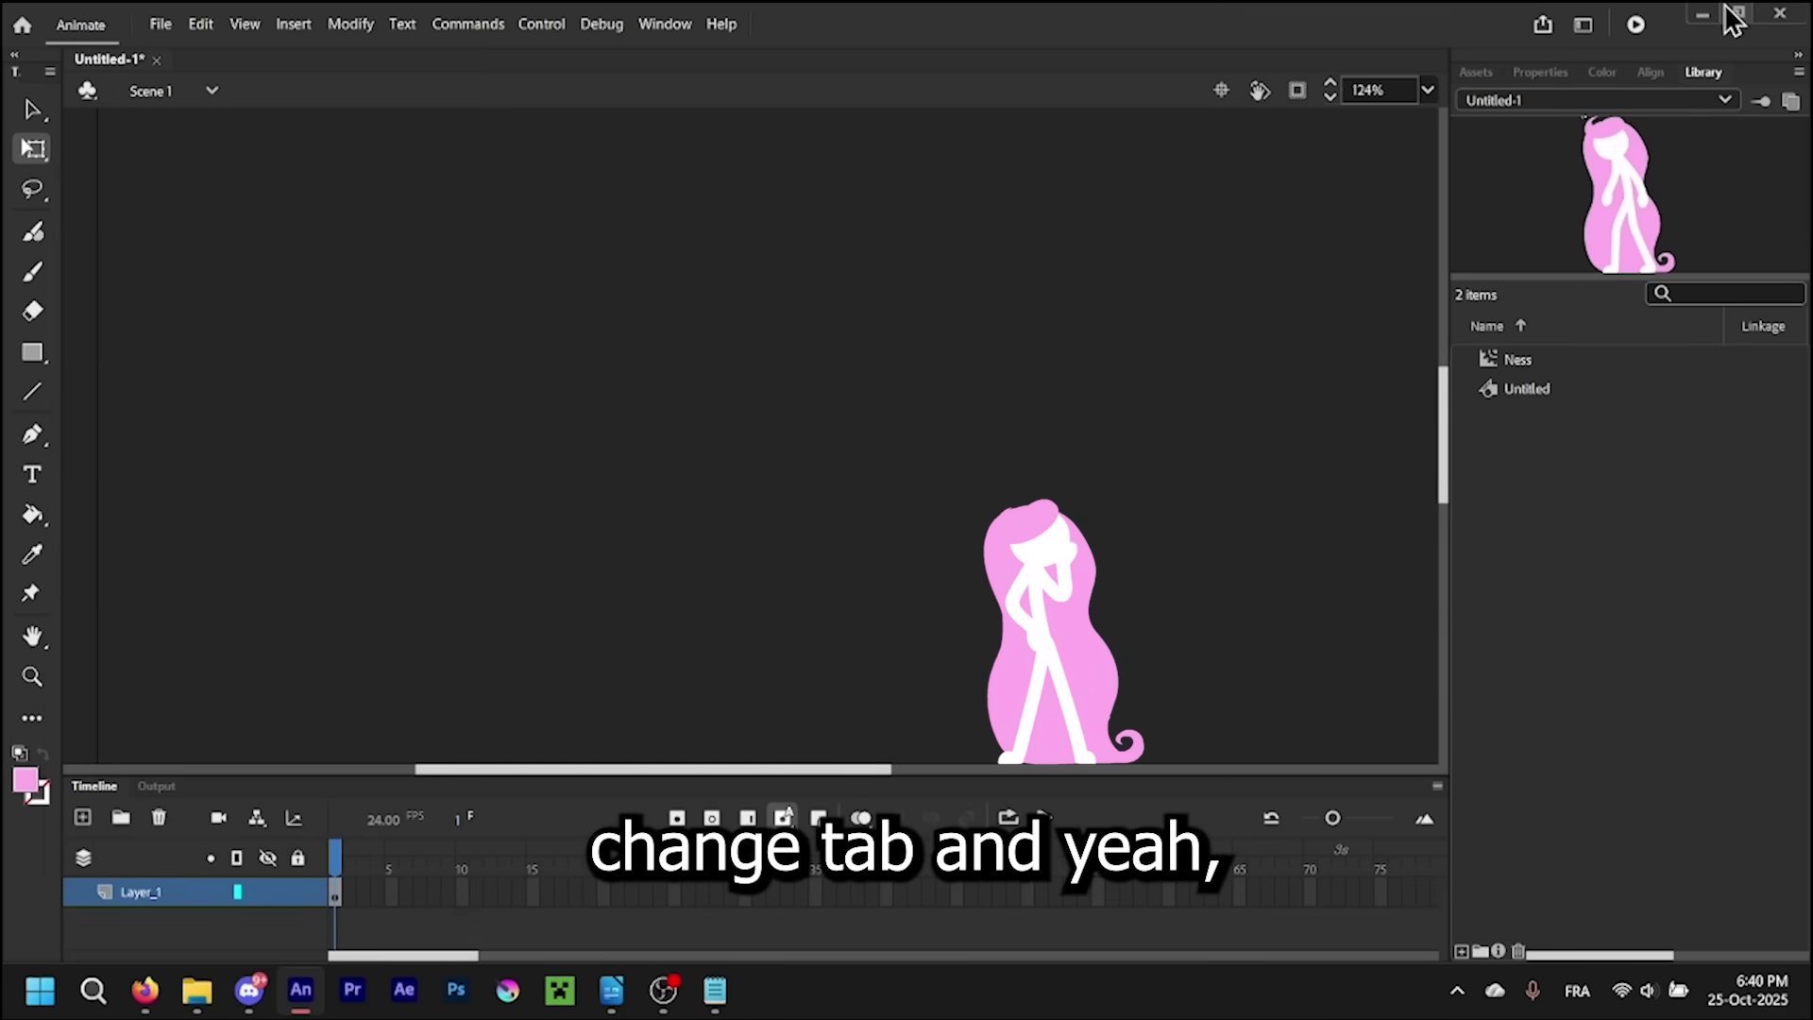
click(1702, 13)
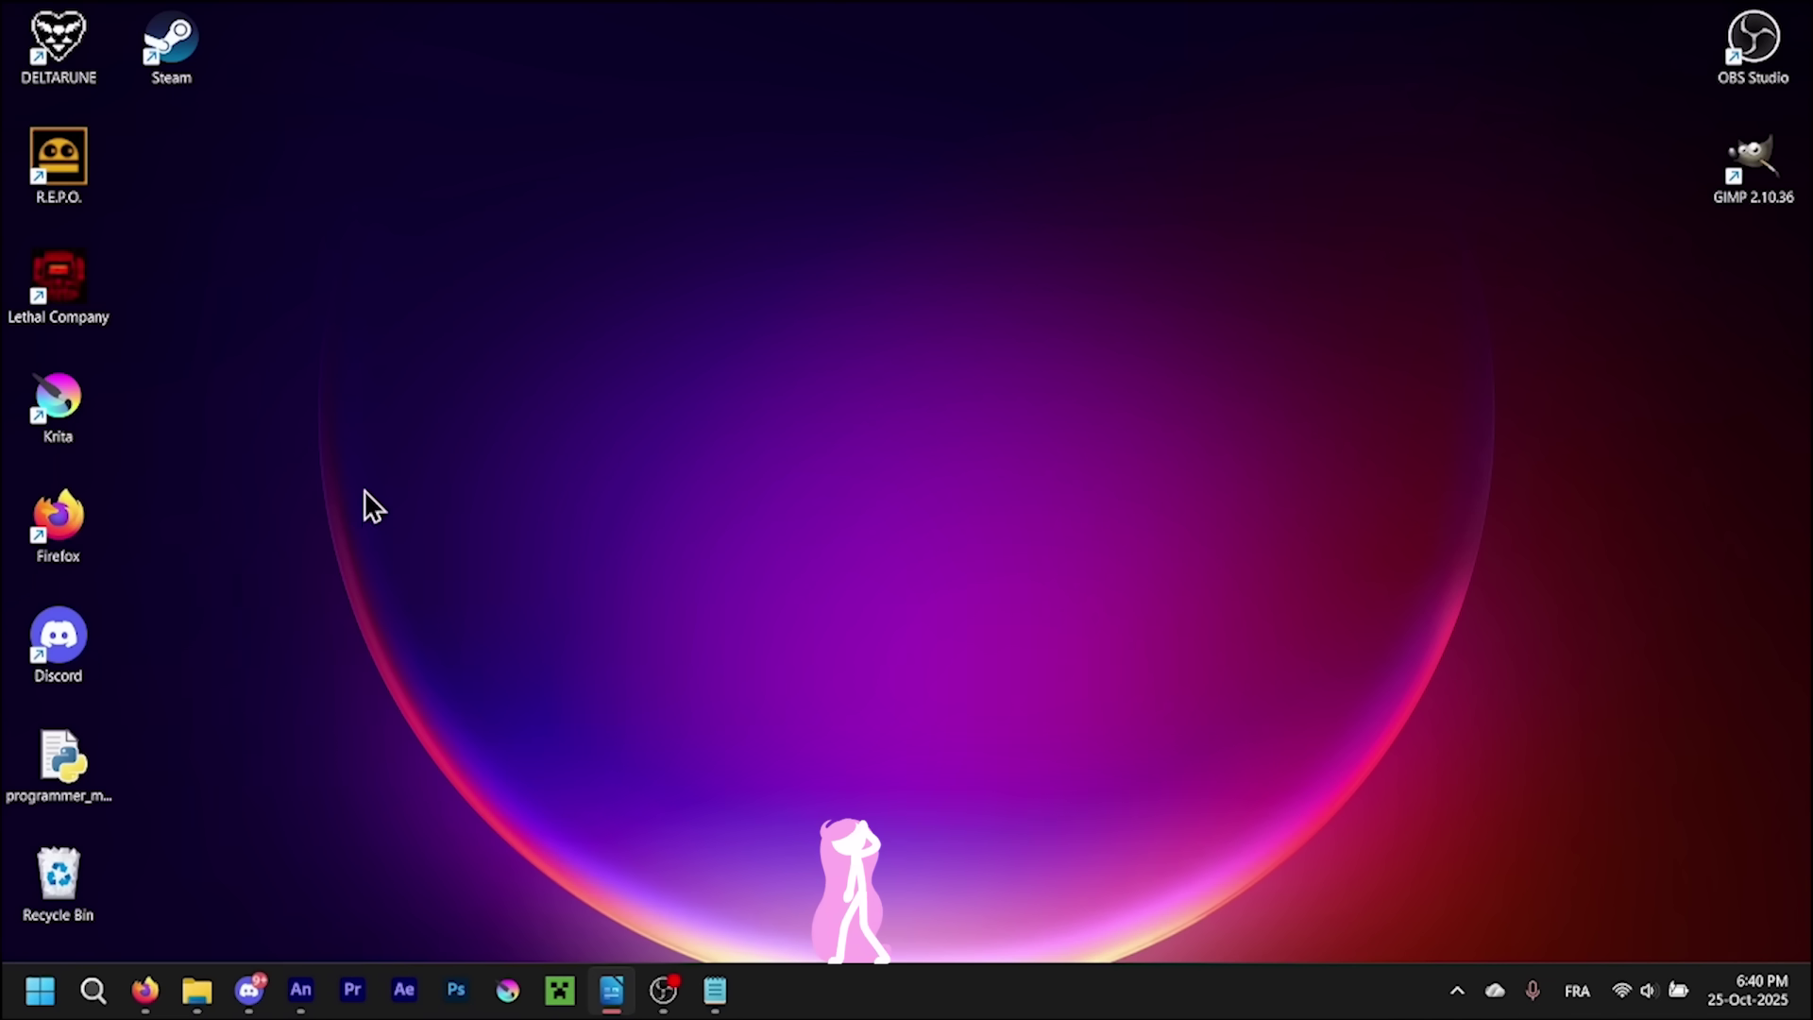
- Restore Animate, save the document under the name ness.fla, and exit Animate
click(302, 989)
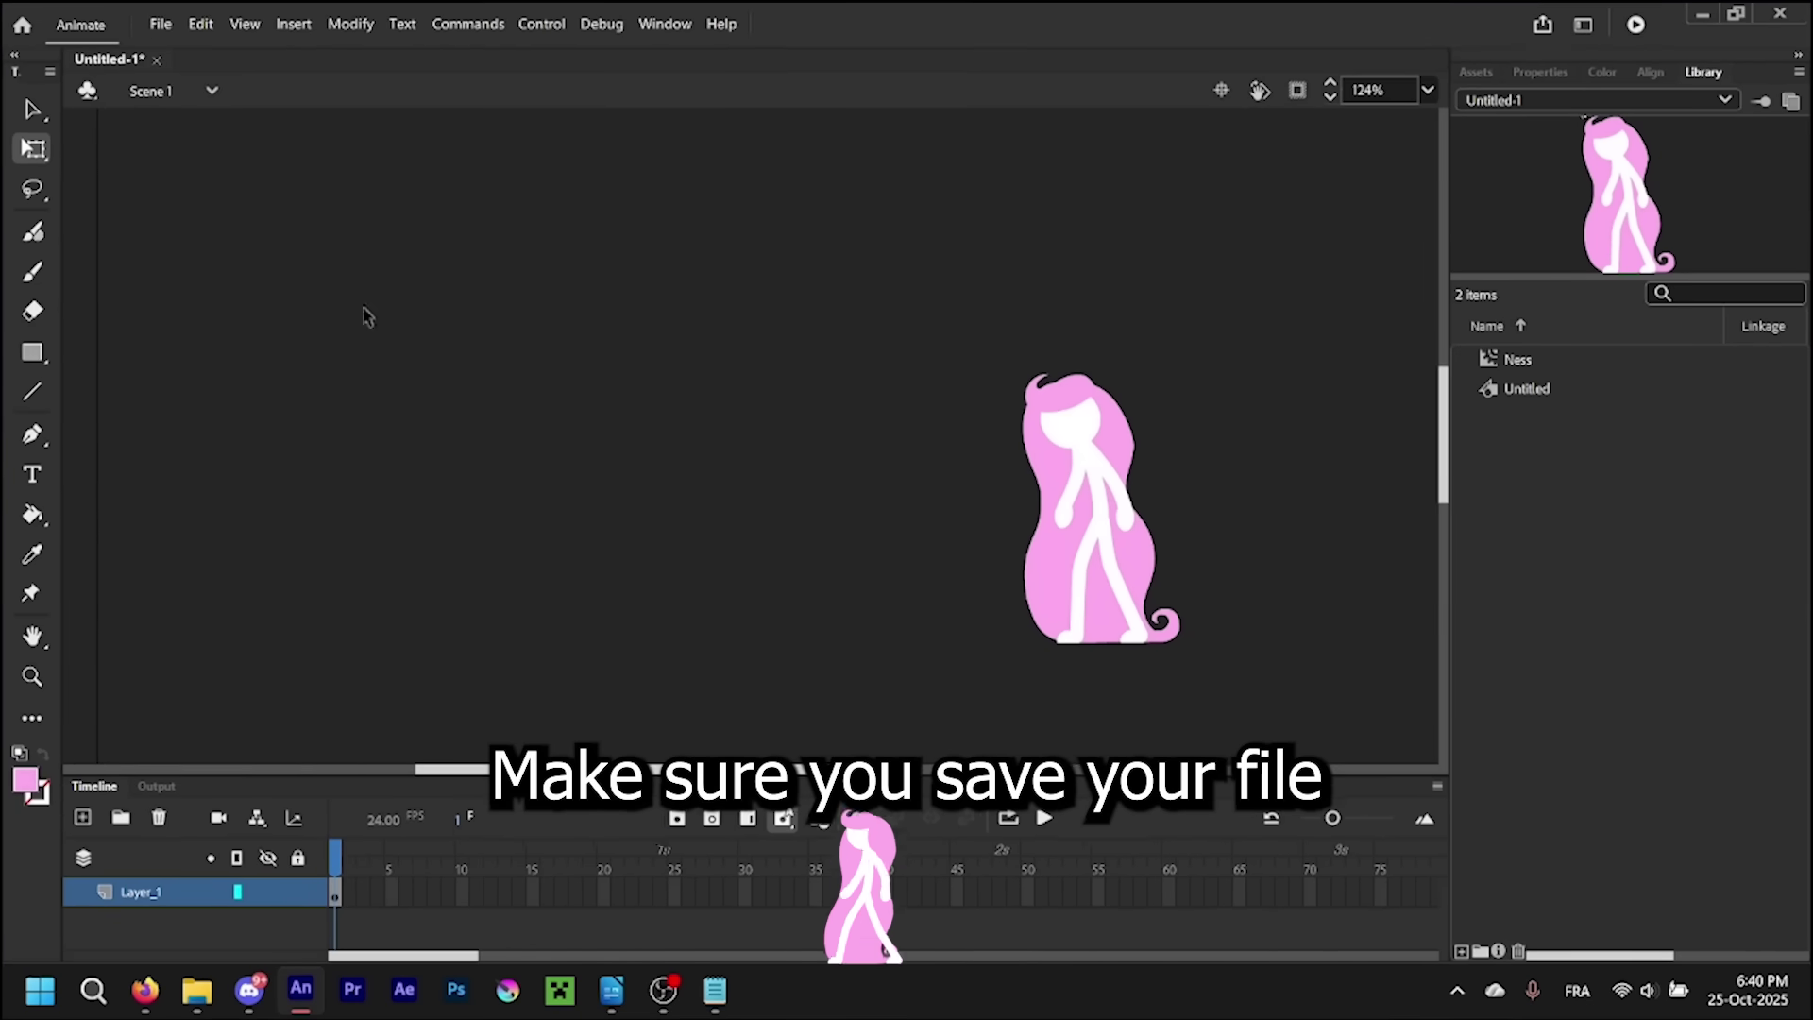
click(160, 26)
click(247, 246)
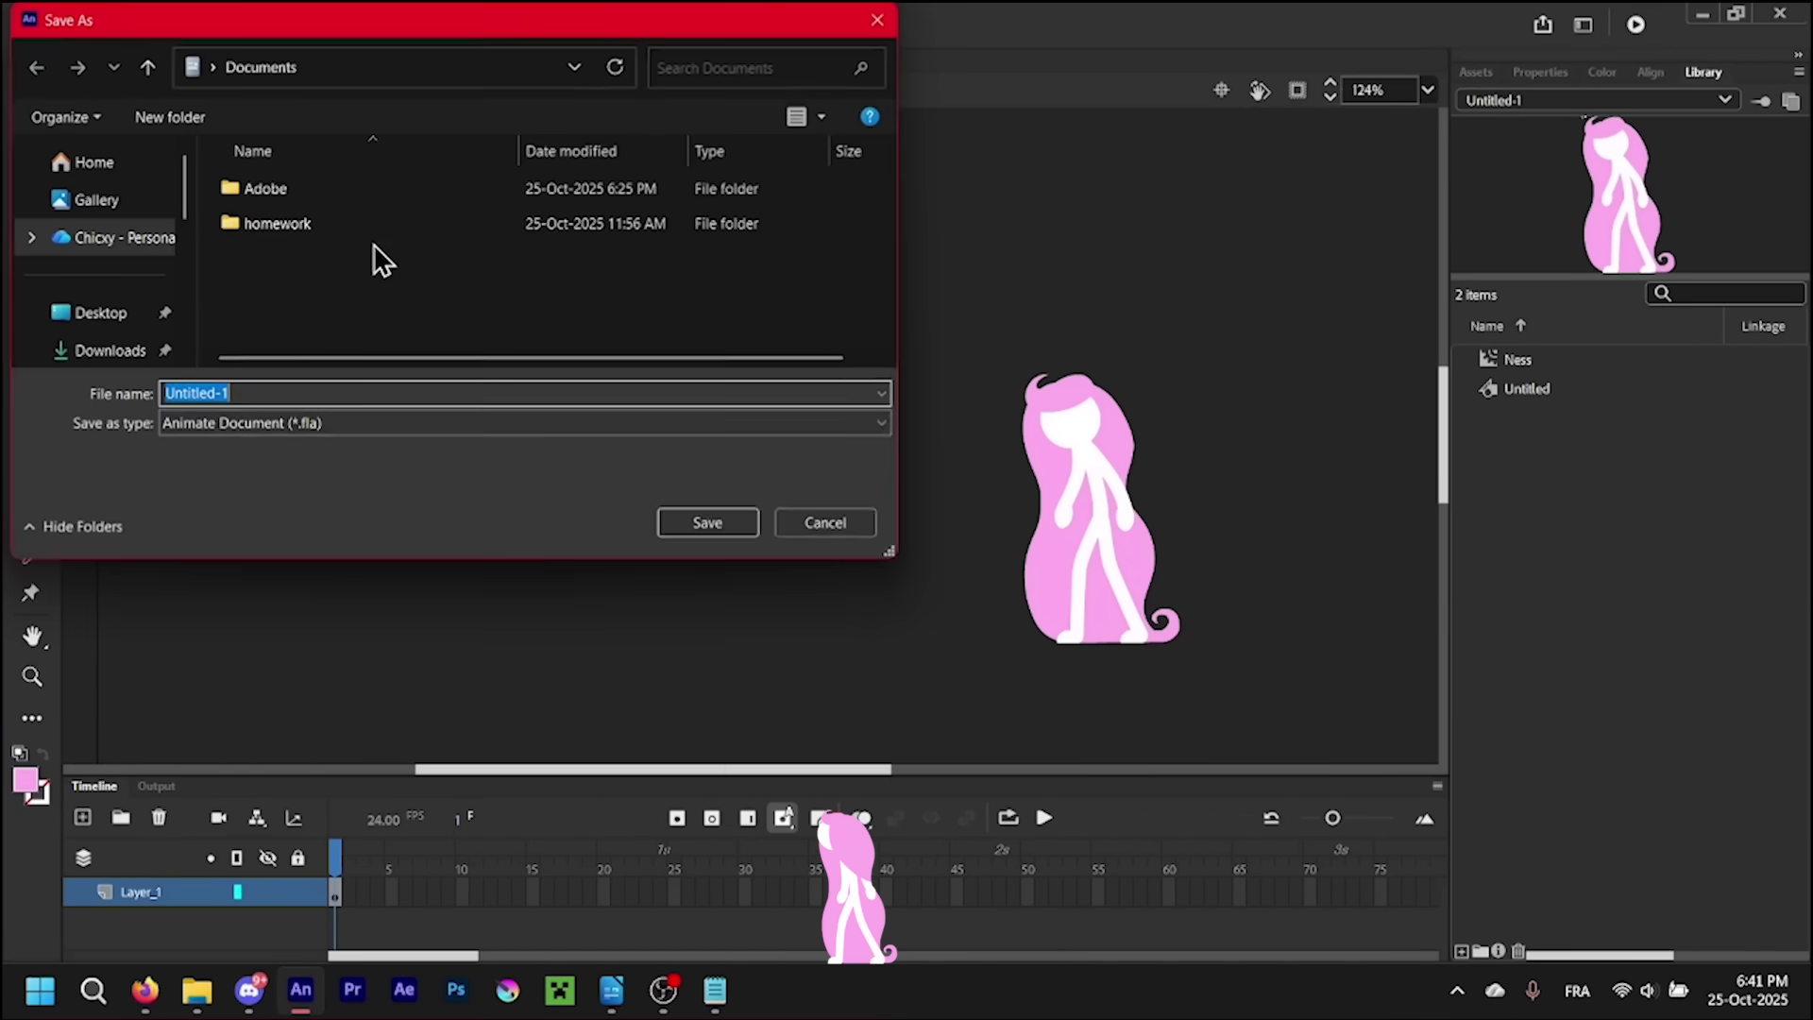
text(nesss)
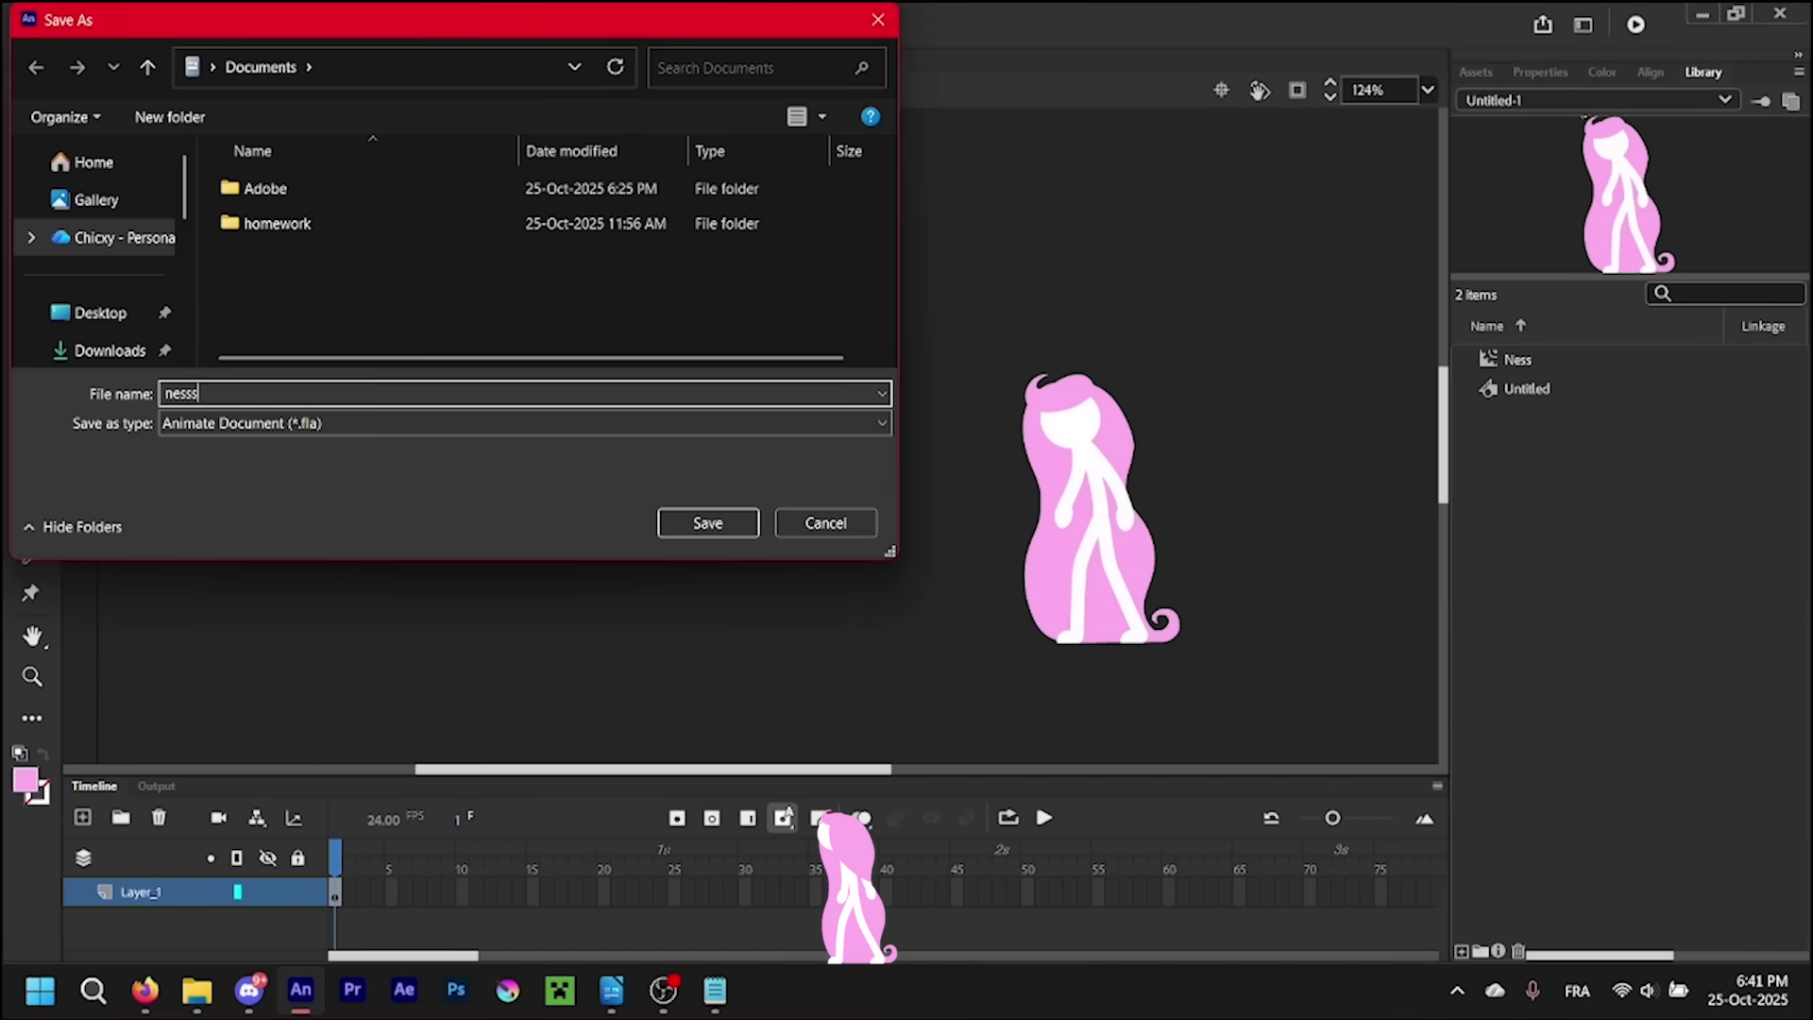
click(685, 531)
click(1800, 15)
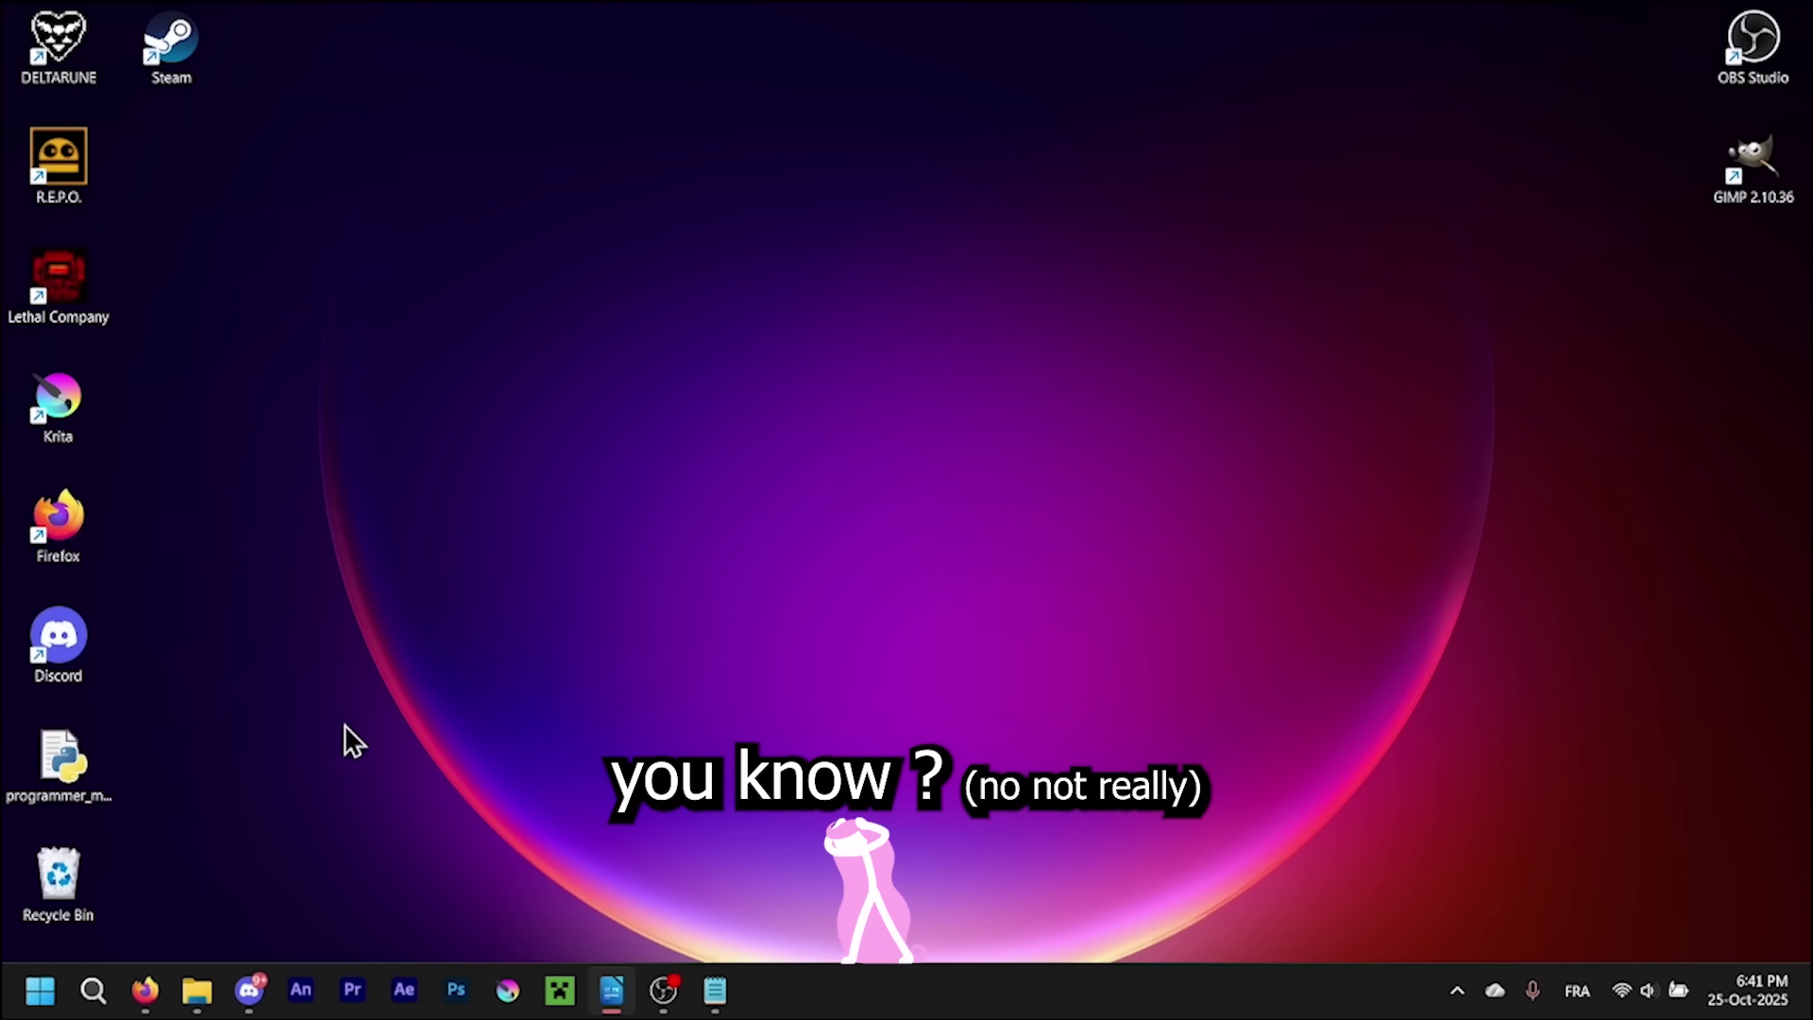
- In Firefox, revisit the Skittlq channel and Architexture's 'i made a friend' video, then switch to OBS Studio
click(146, 988)
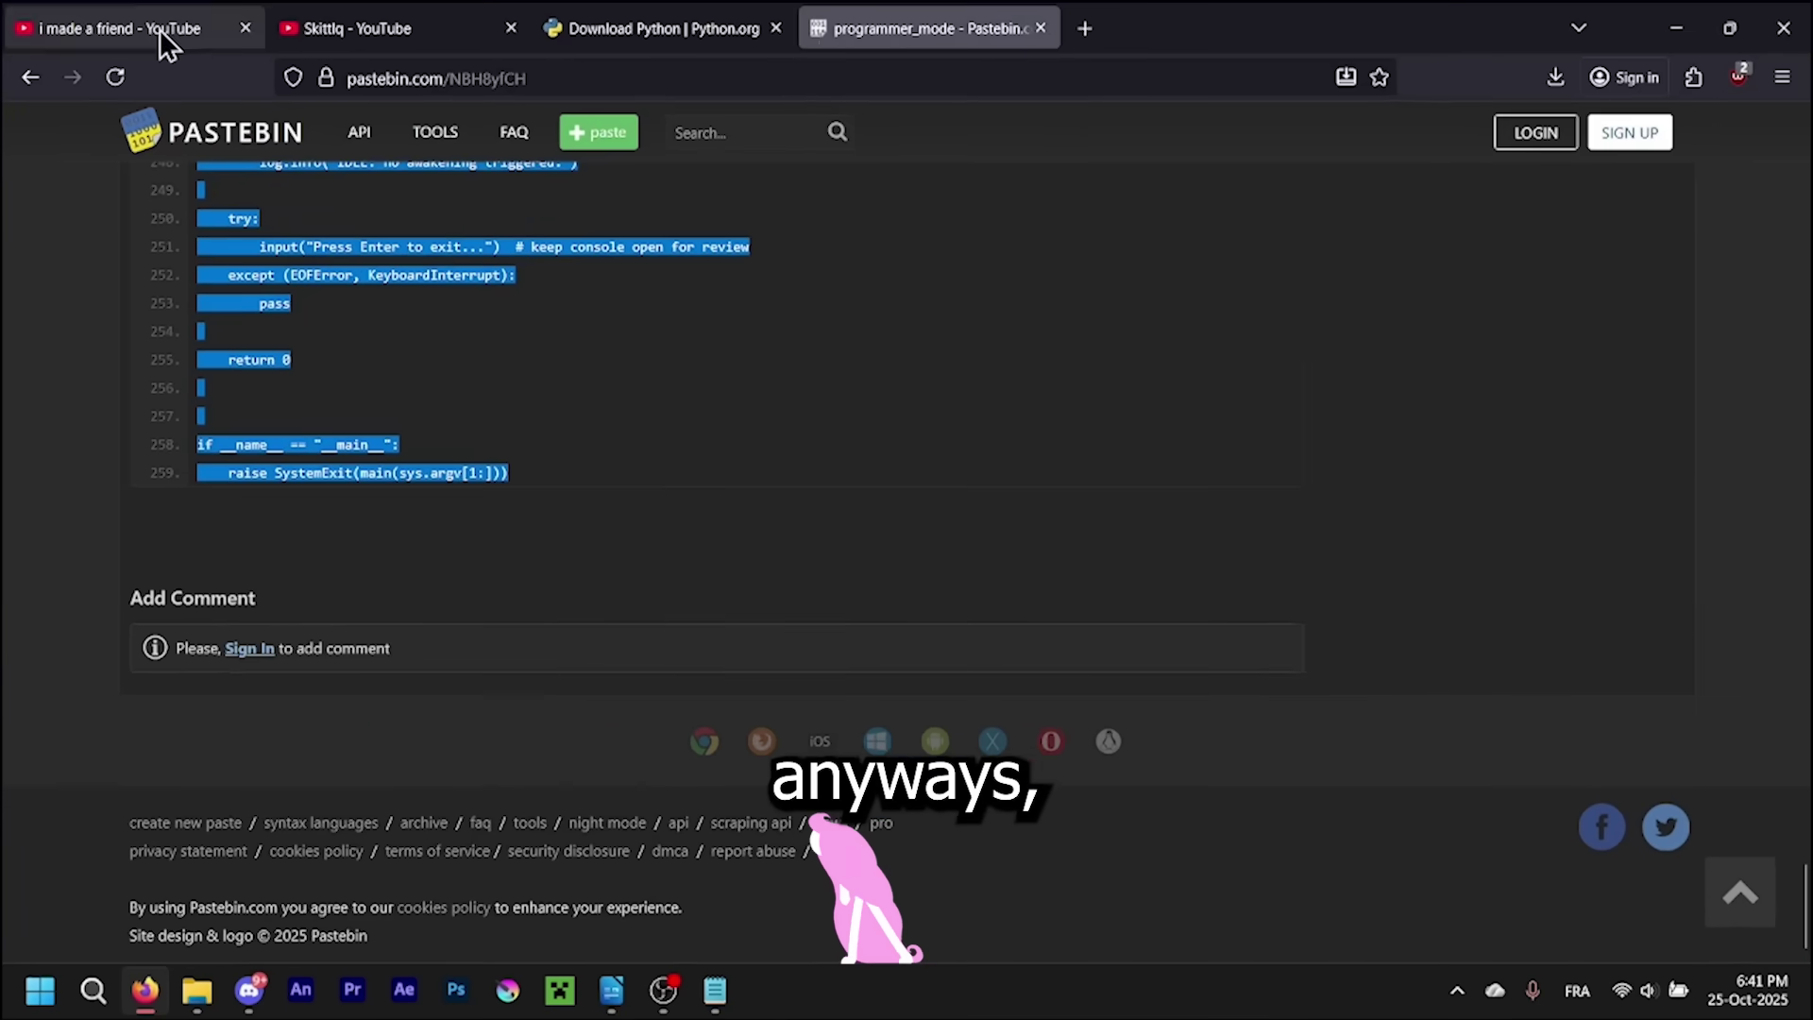
click(160, 30)
click(425, 30)
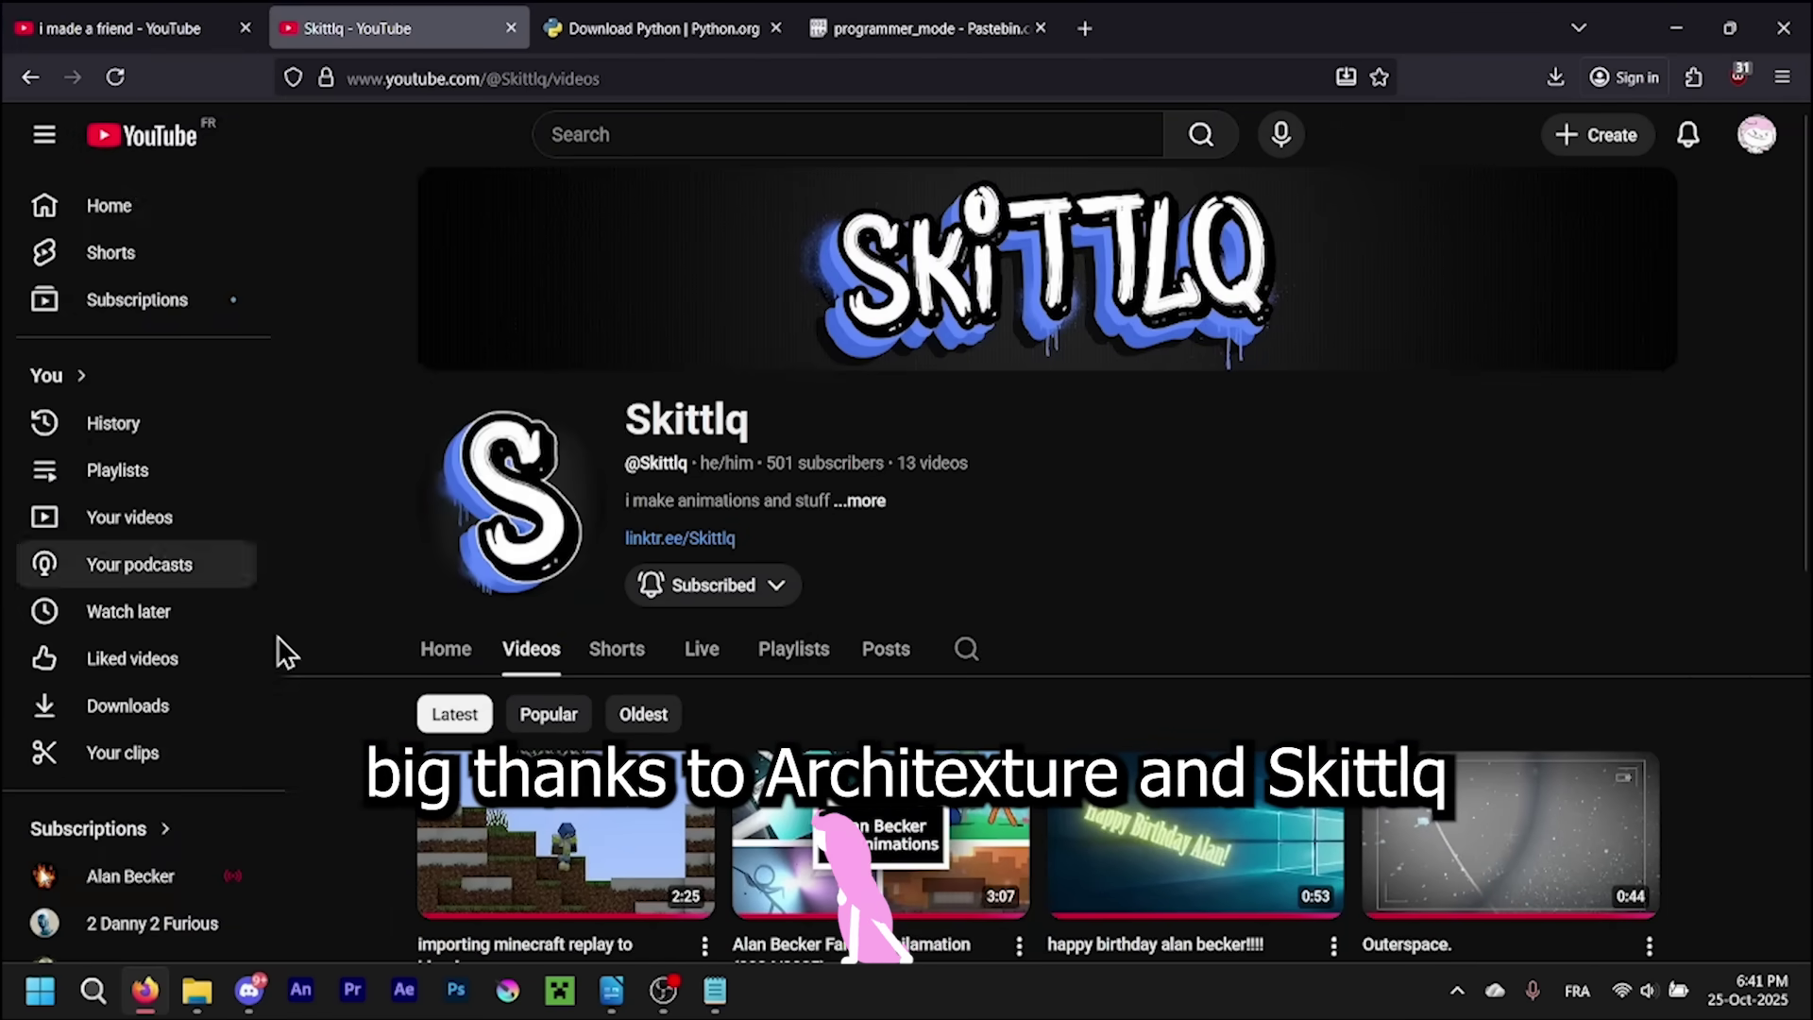
click(56, 27)
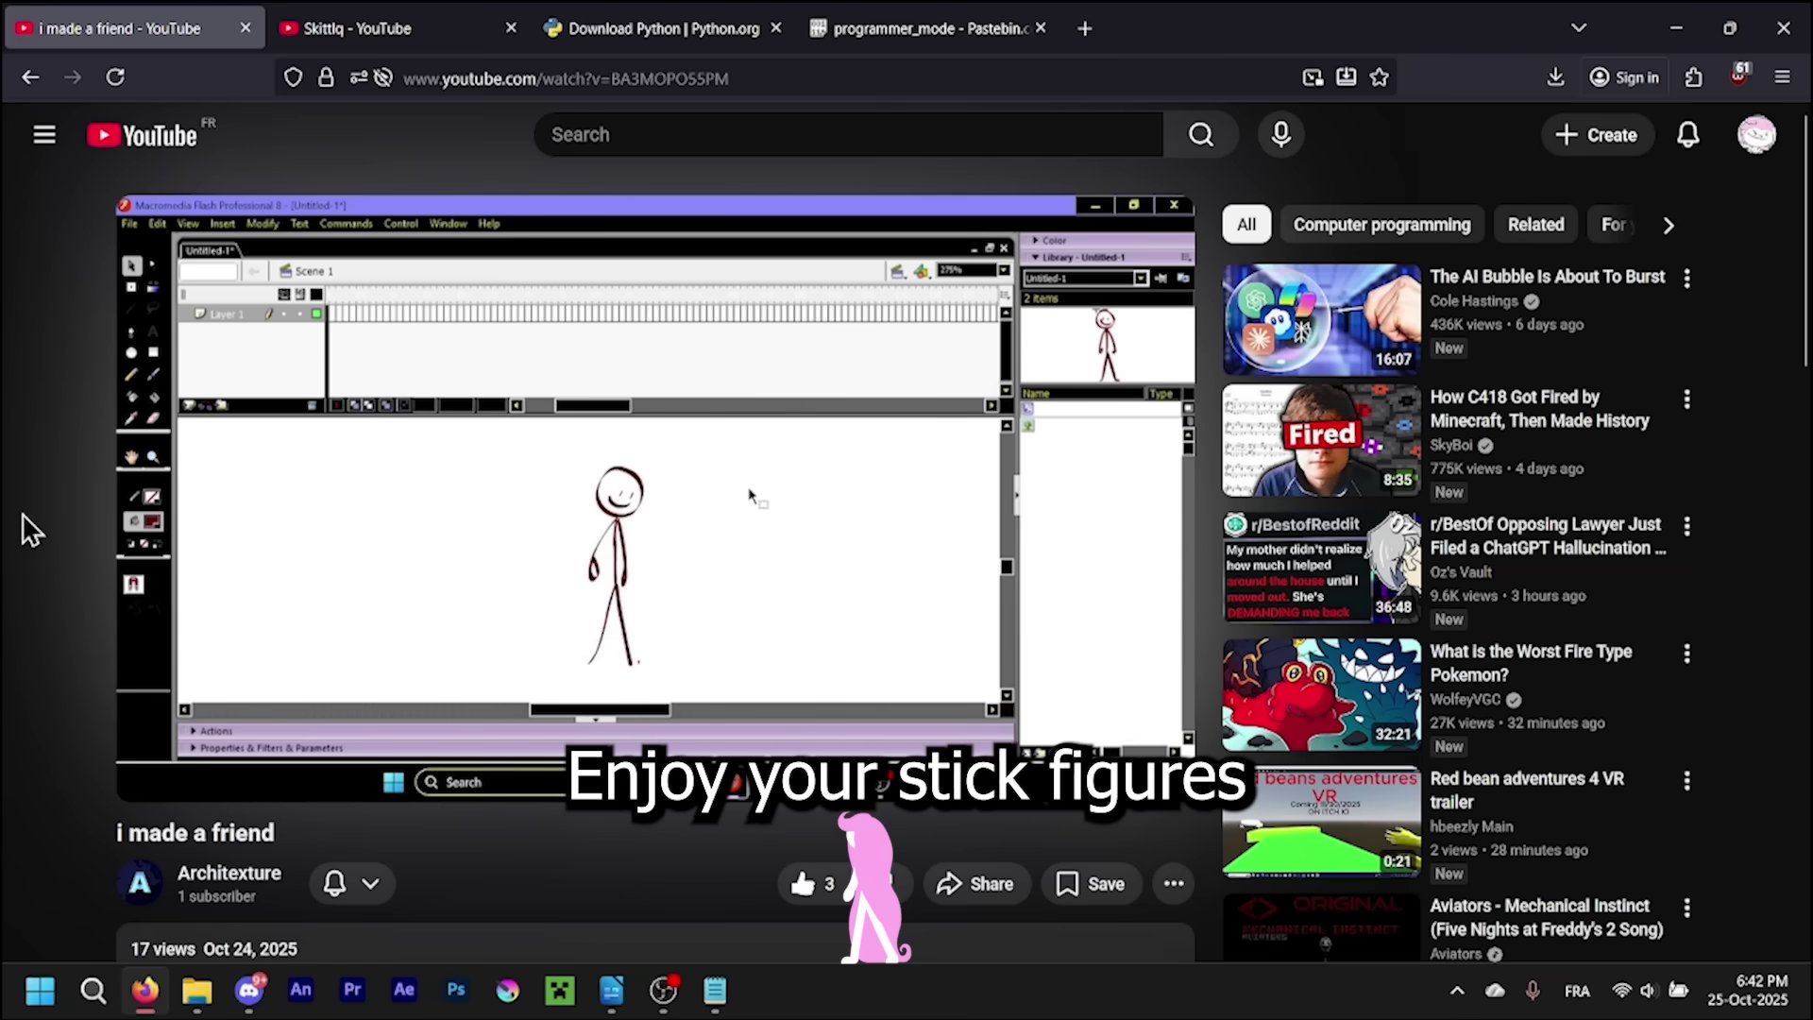
click(663, 989)
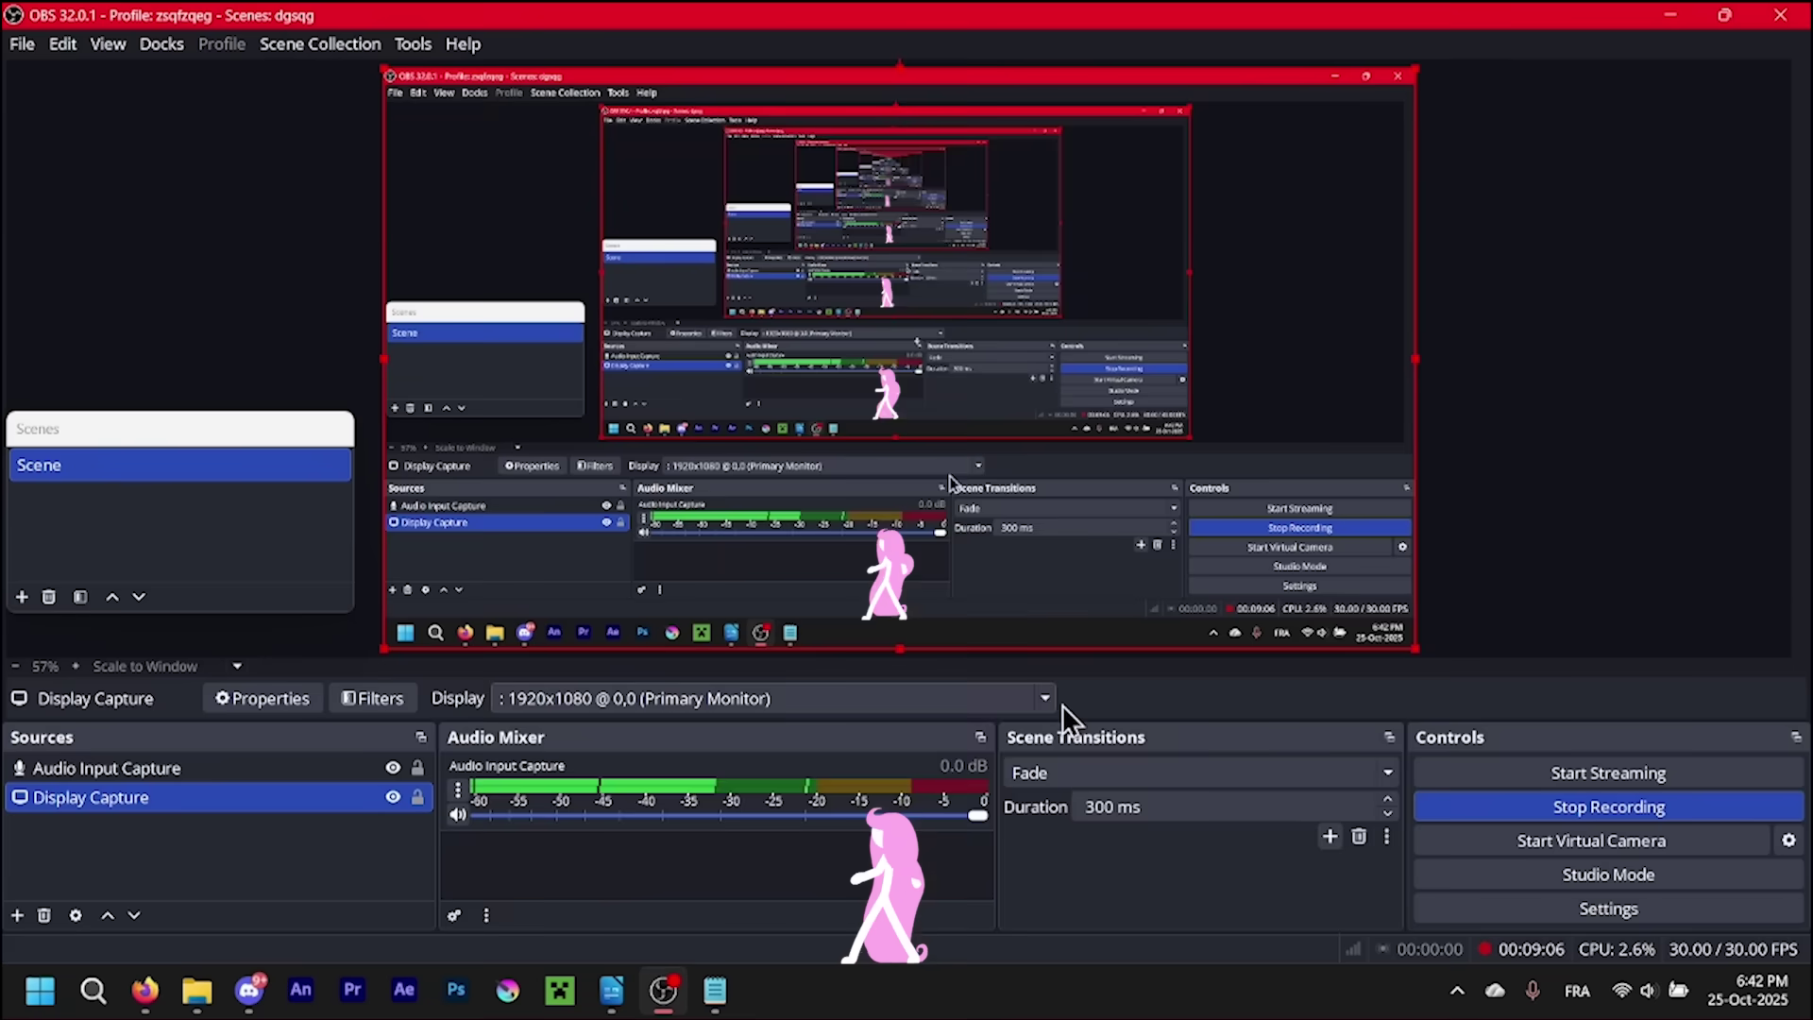